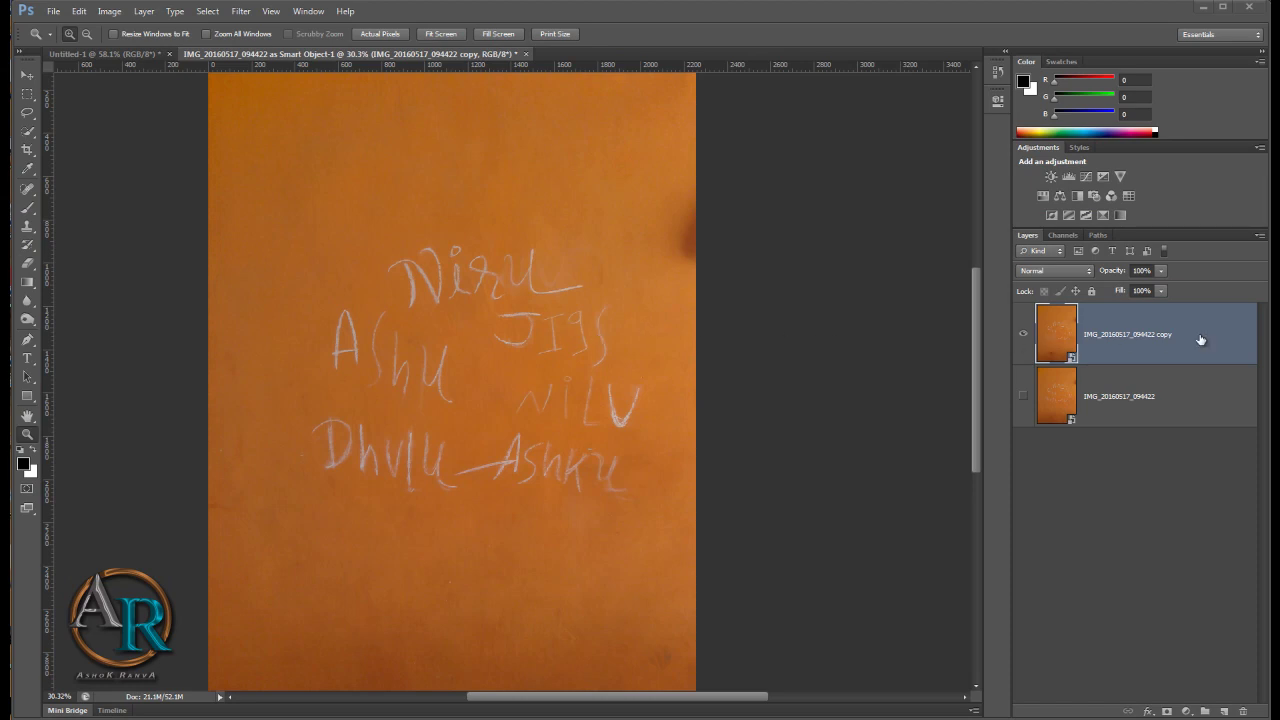
Step: Delete the leftover Blue copy channel from the Channels panel
drag(546, 323, 567, 320)
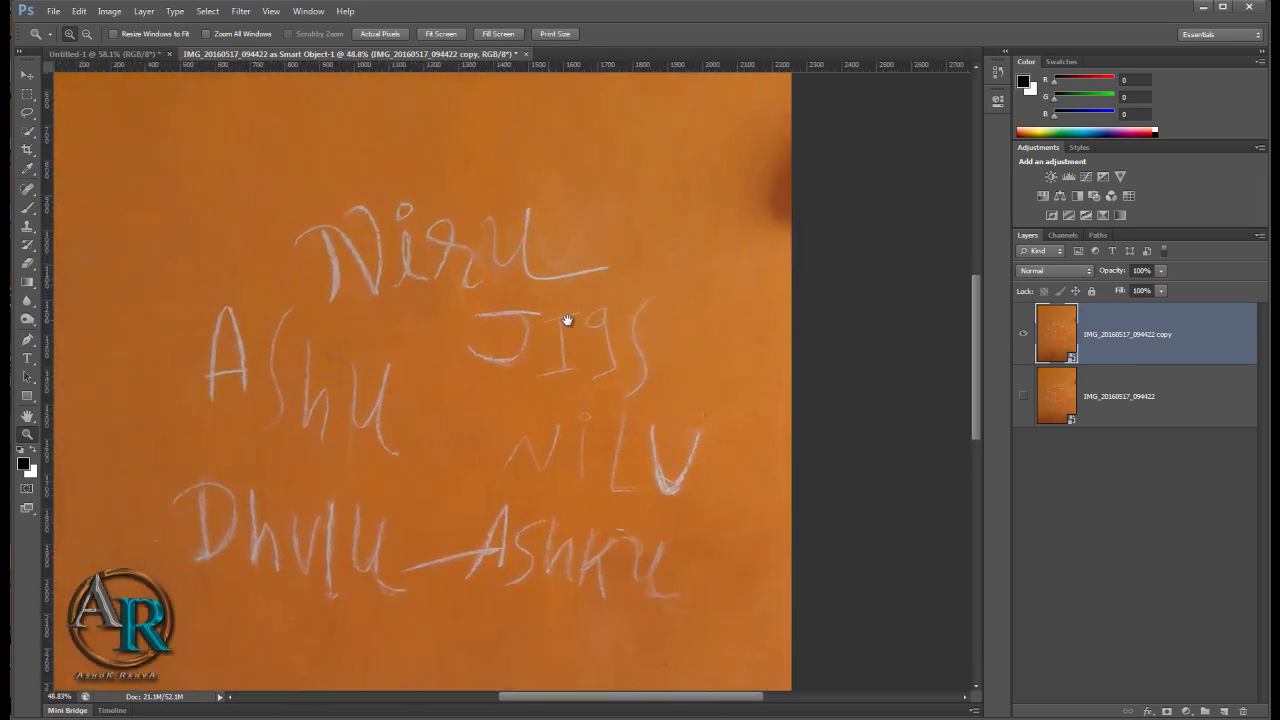
drag(674, 330, 622, 304)
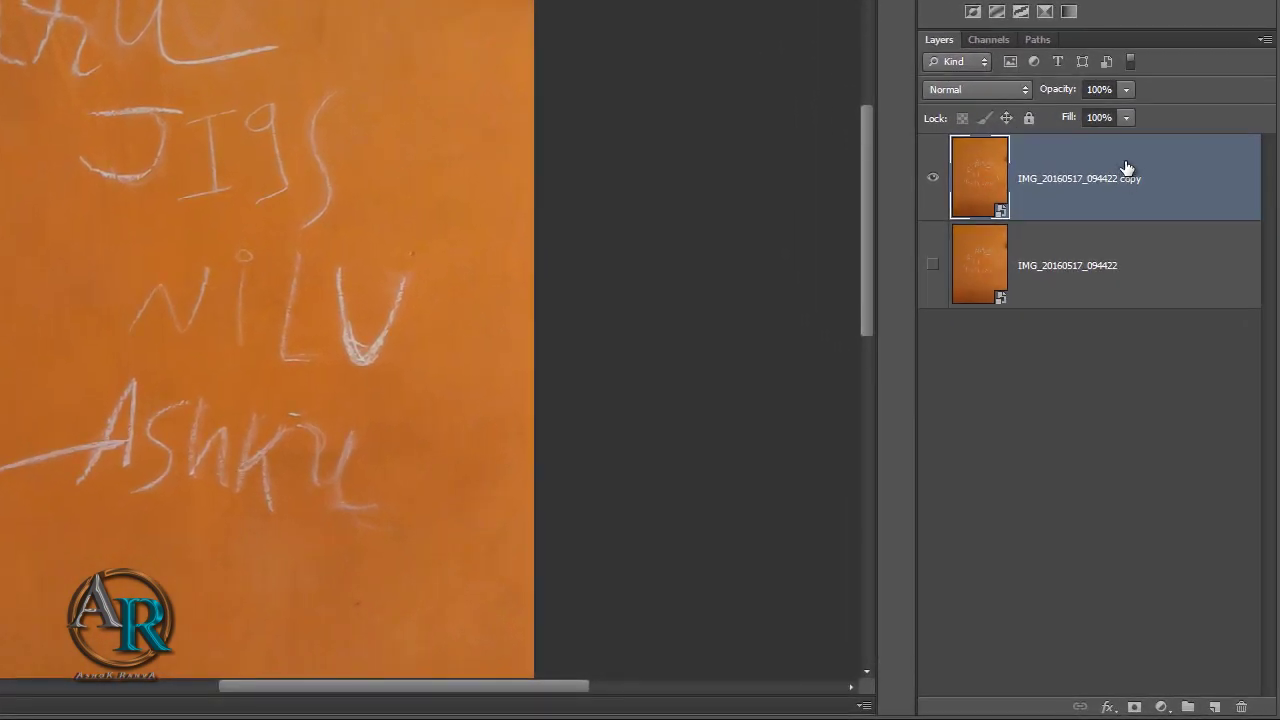
click(998, 40)
click(1076, 221)
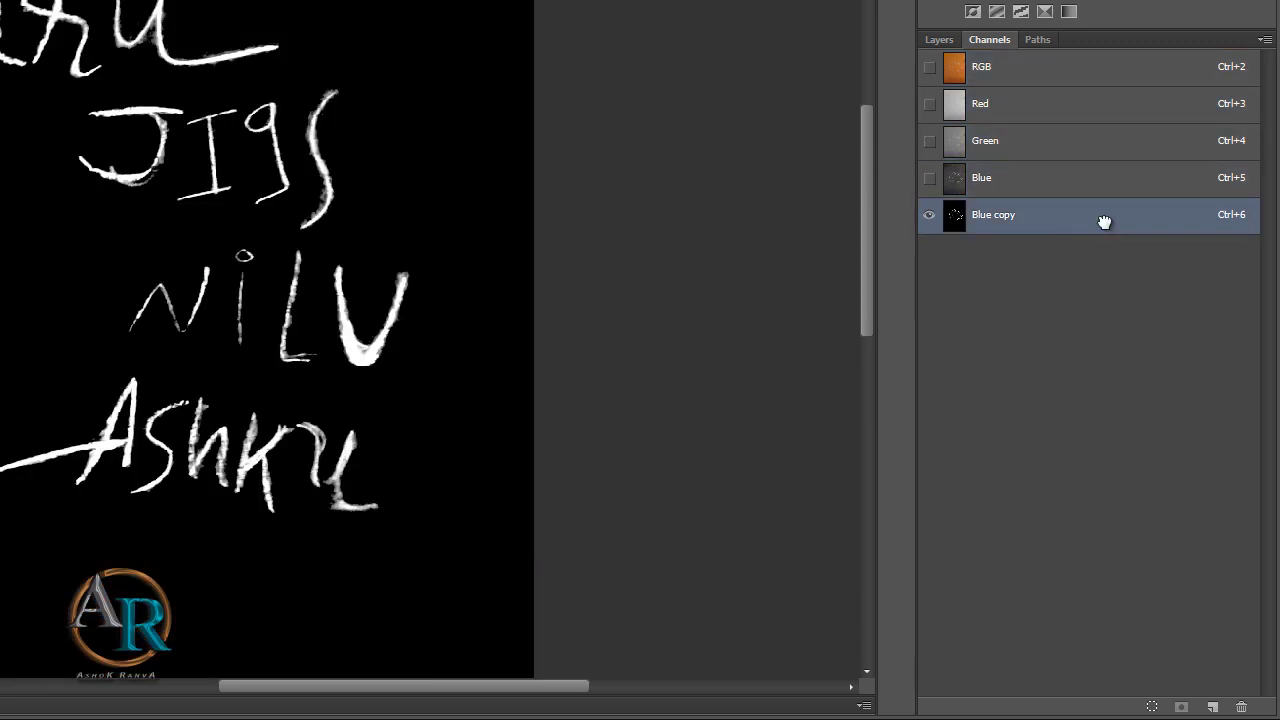
drag(1104, 222, 1241, 707)
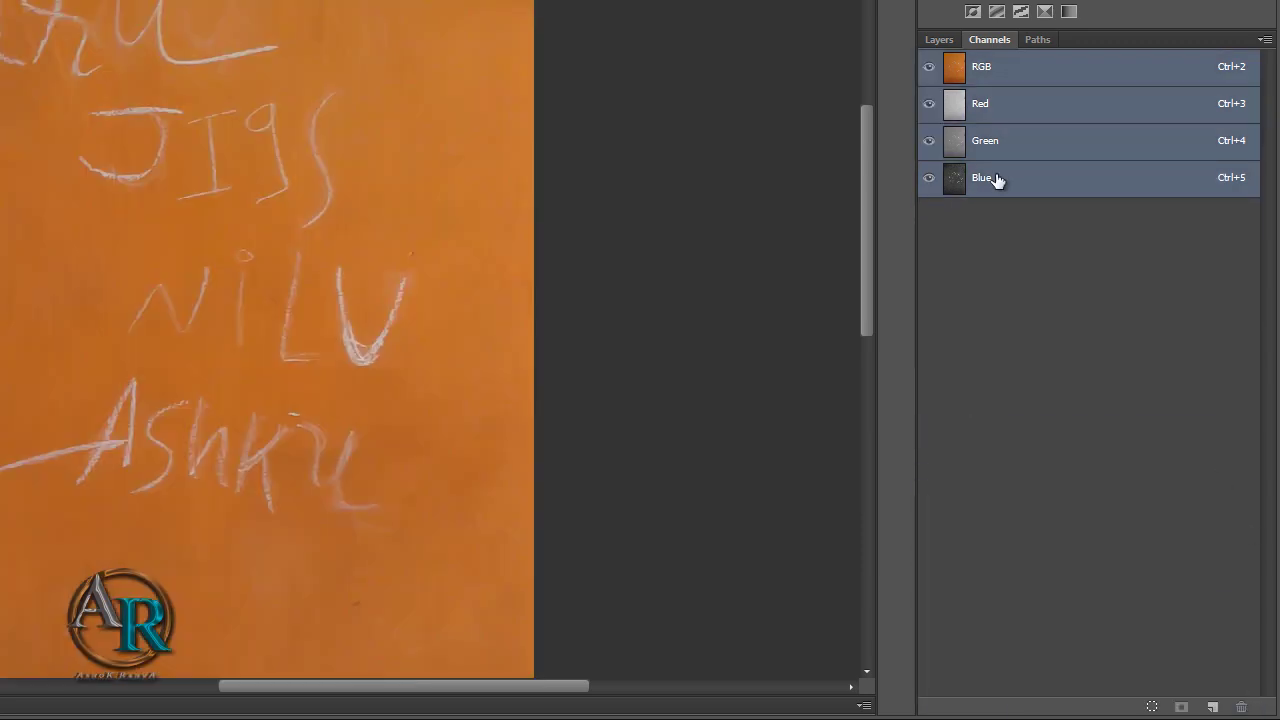
Step: Compare the Red, Green and Blue channels for chalk contrast, ending on Blue
click(997, 177)
click(1044, 148)
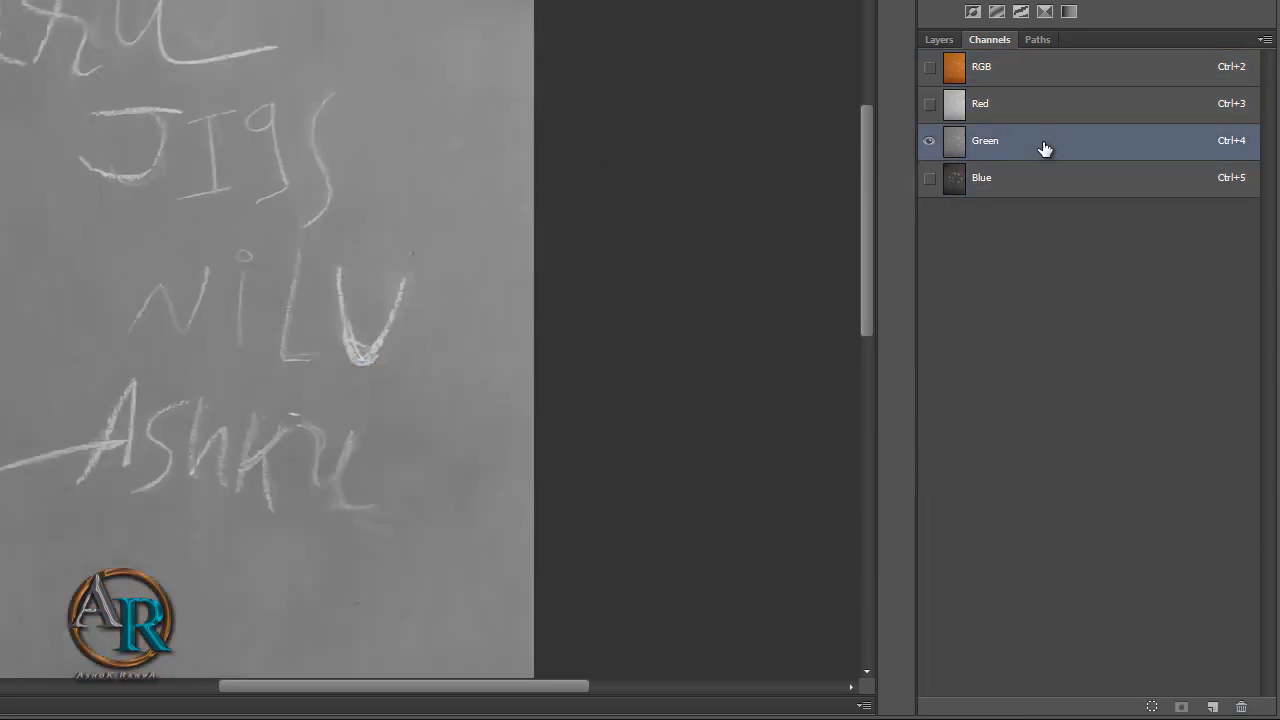
click(1045, 106)
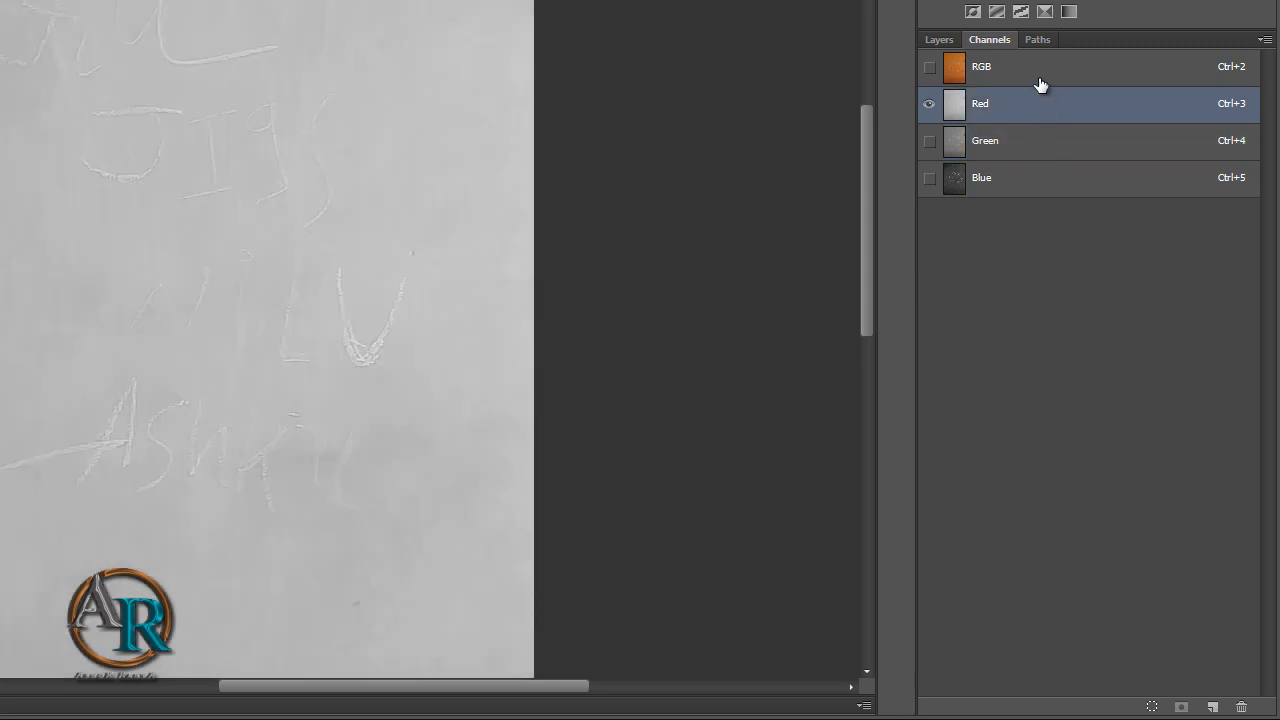
click(1027, 152)
click(997, 185)
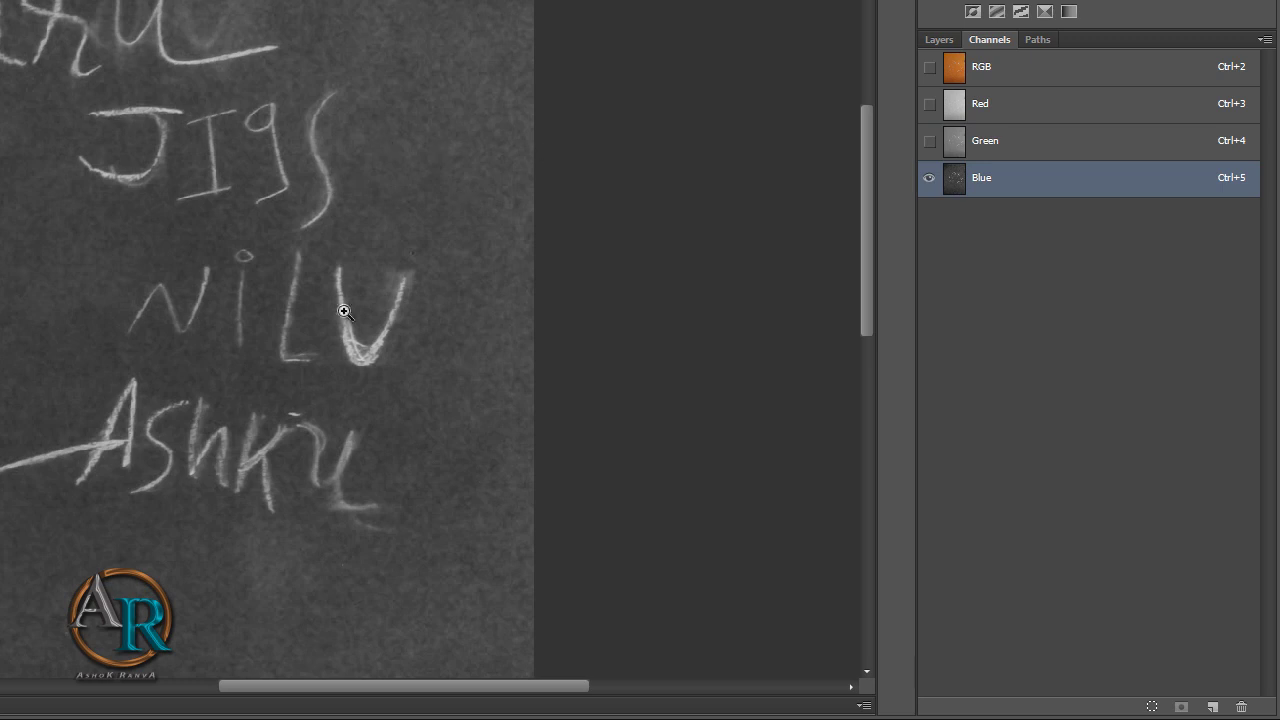
Step: Duplicate the Blue channel as Blue copy and hide the original Blue channel
right_click(1151, 181)
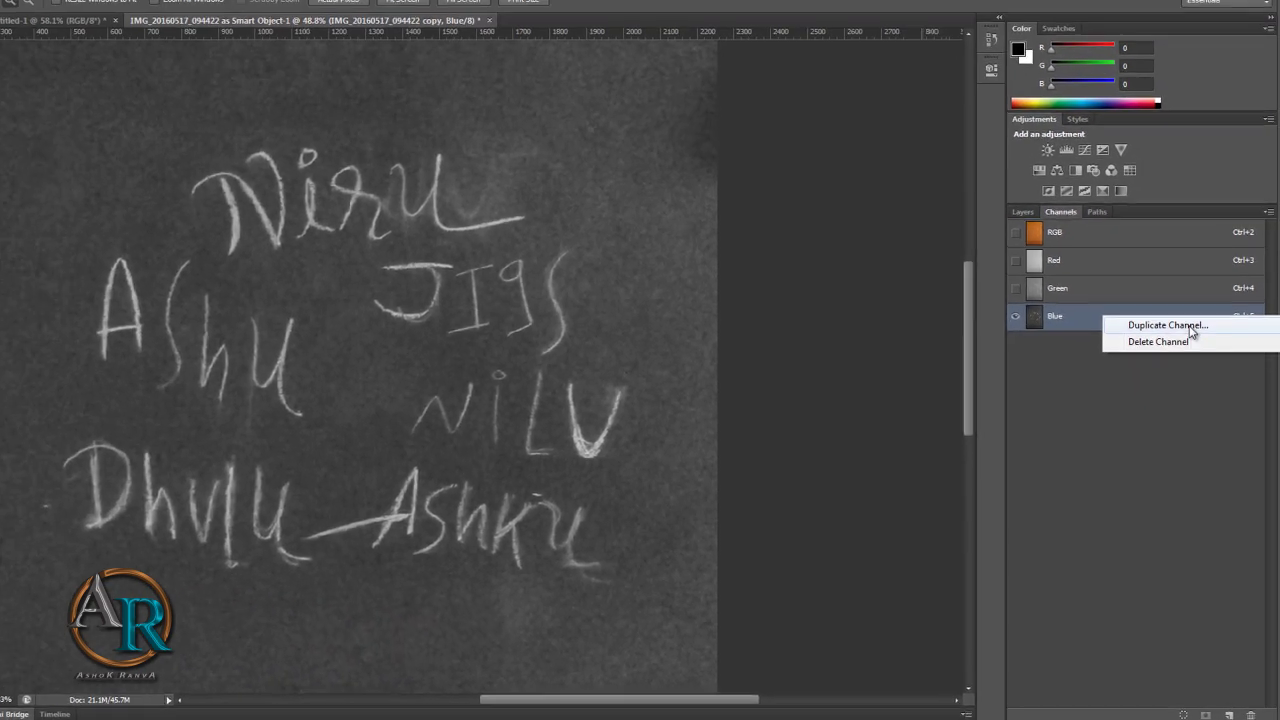
click(1190, 336)
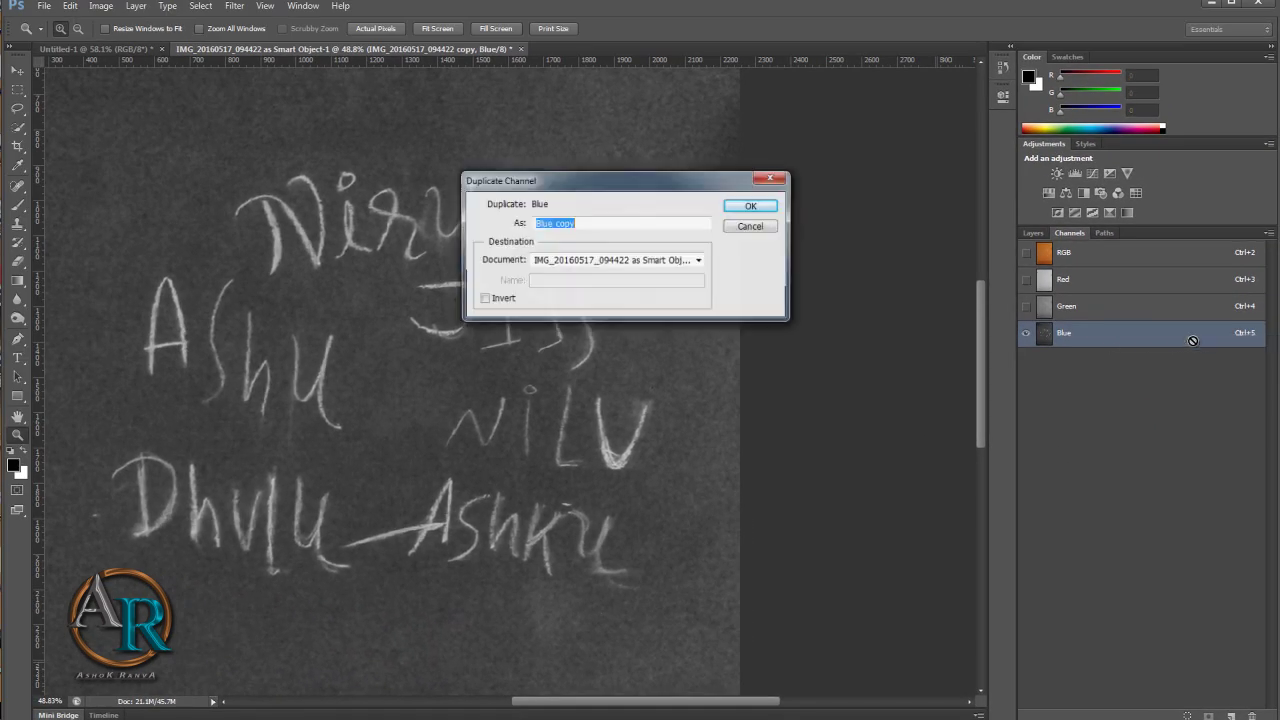
click(752, 206)
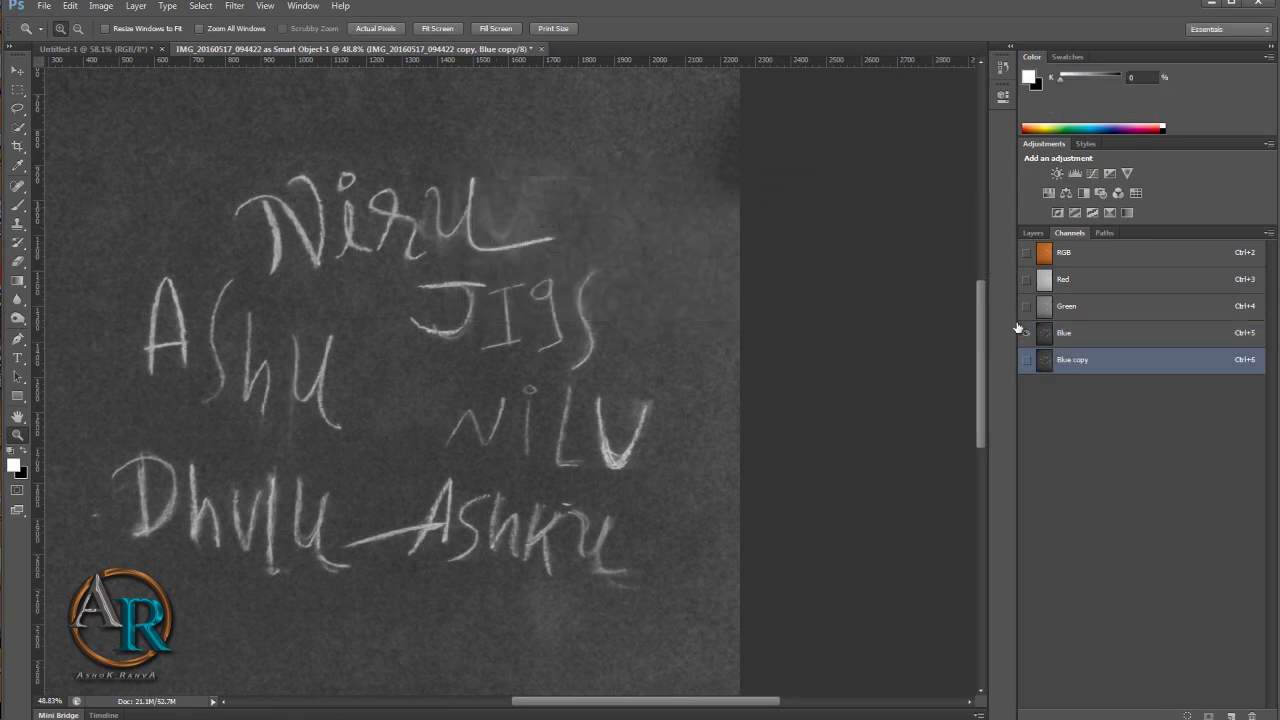
key(x)
click(1026, 360)
click(1026, 333)
key(x)
Step: Apply Levels 63 / 1.00 / 80 to Blue copy, making the chalk white on black
key(ctrl+l)
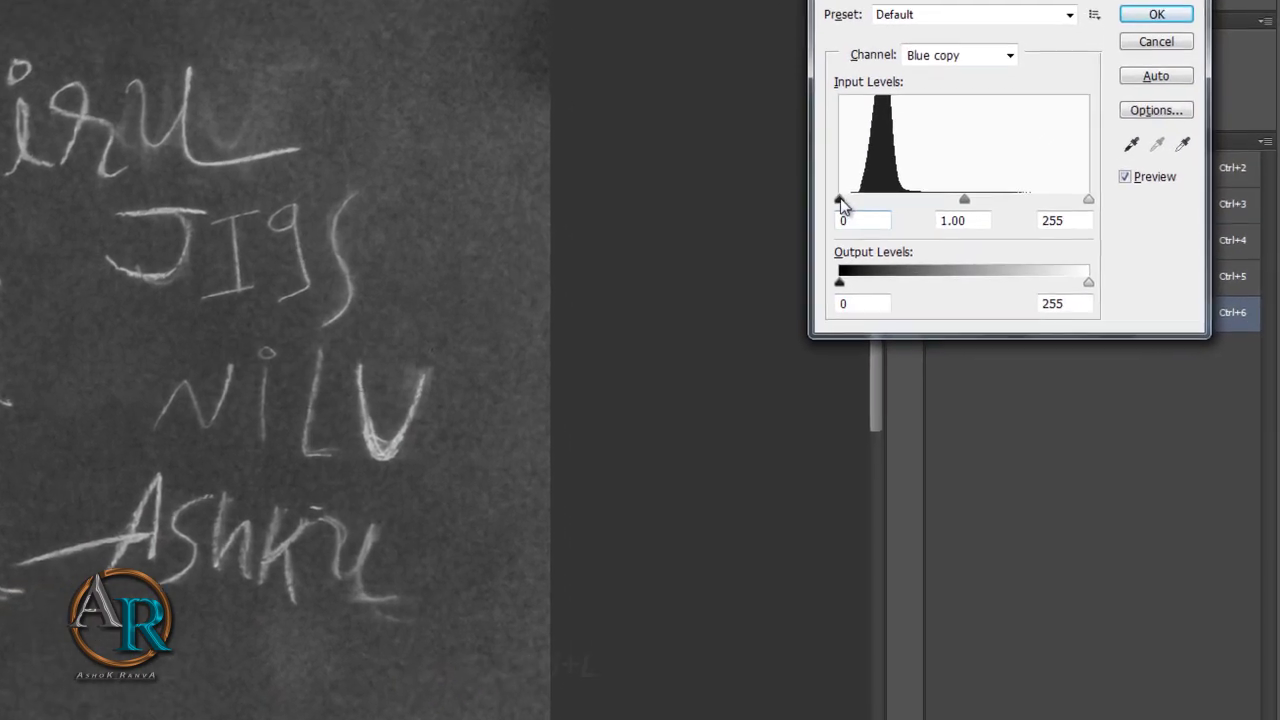
drag(953, 276, 958, 277)
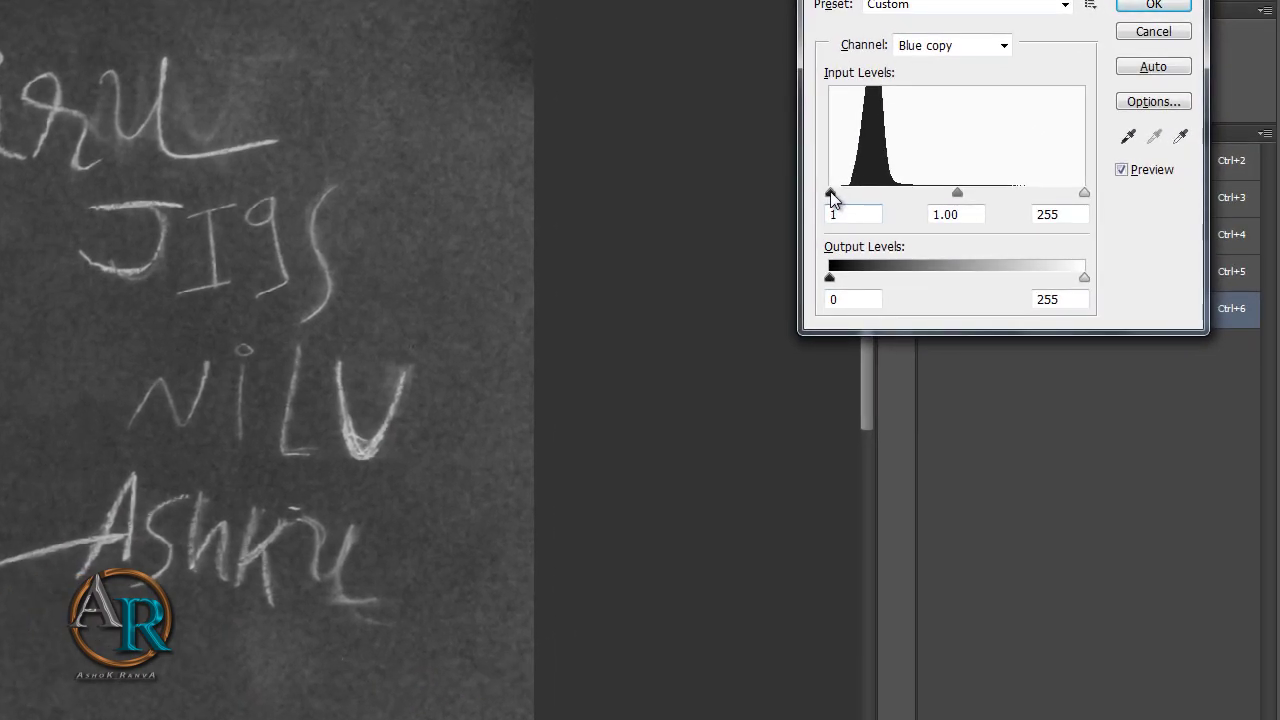
drag(838, 198, 866, 205)
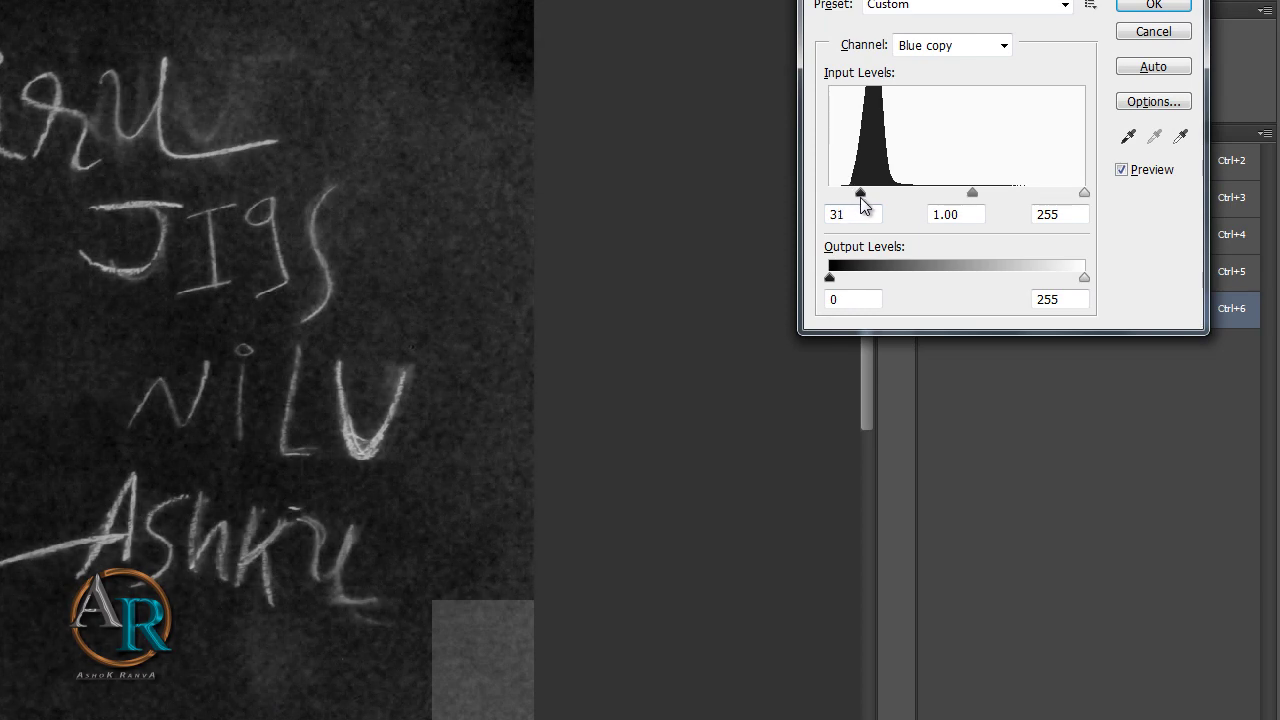
click(849, 207)
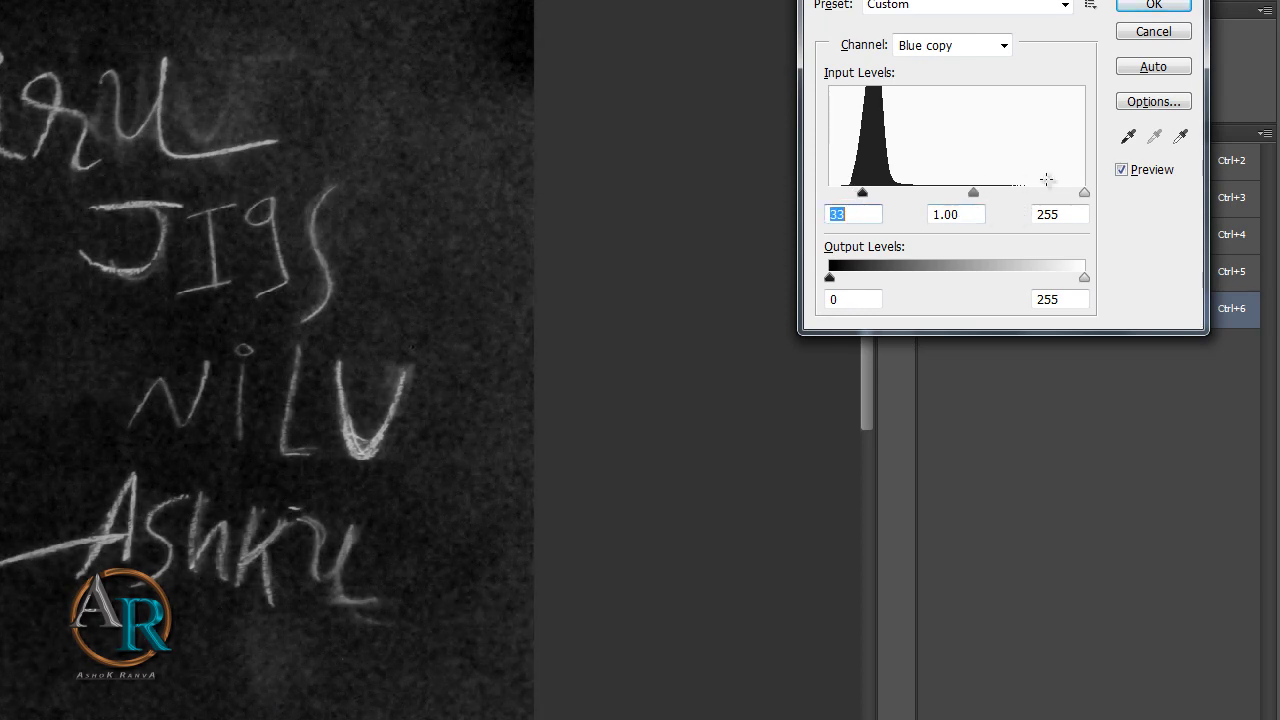
drag(1088, 198, 947, 196)
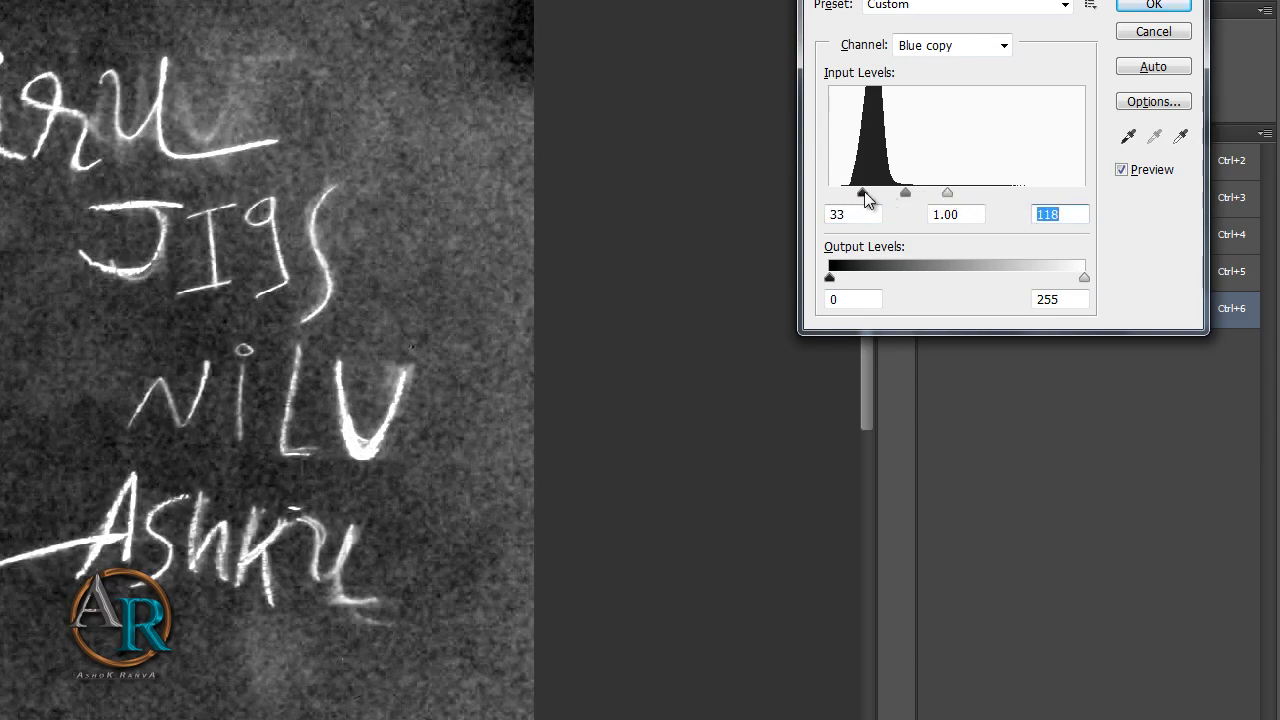
mouse_move(865, 198)
mouse_down()
mouse_move(841, 196)
mouse_move(894, 198)
mouse_up()
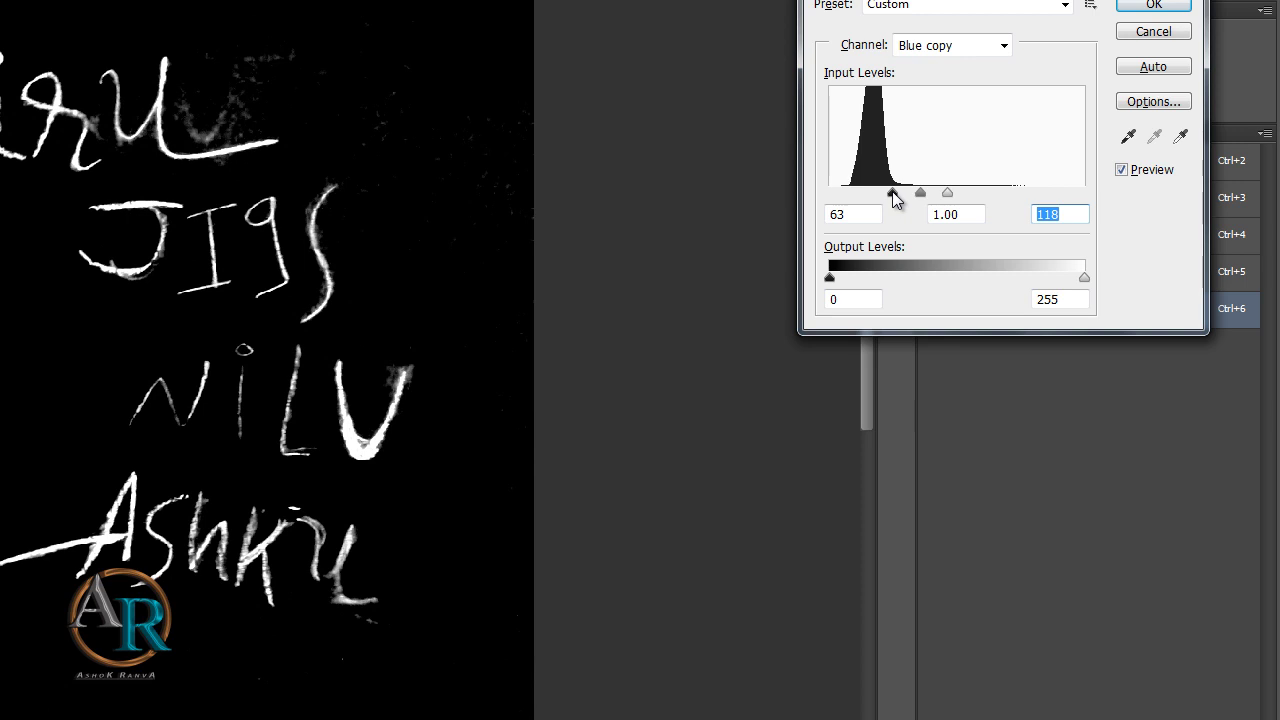
click(893, 194)
drag(948, 197, 894, 204)
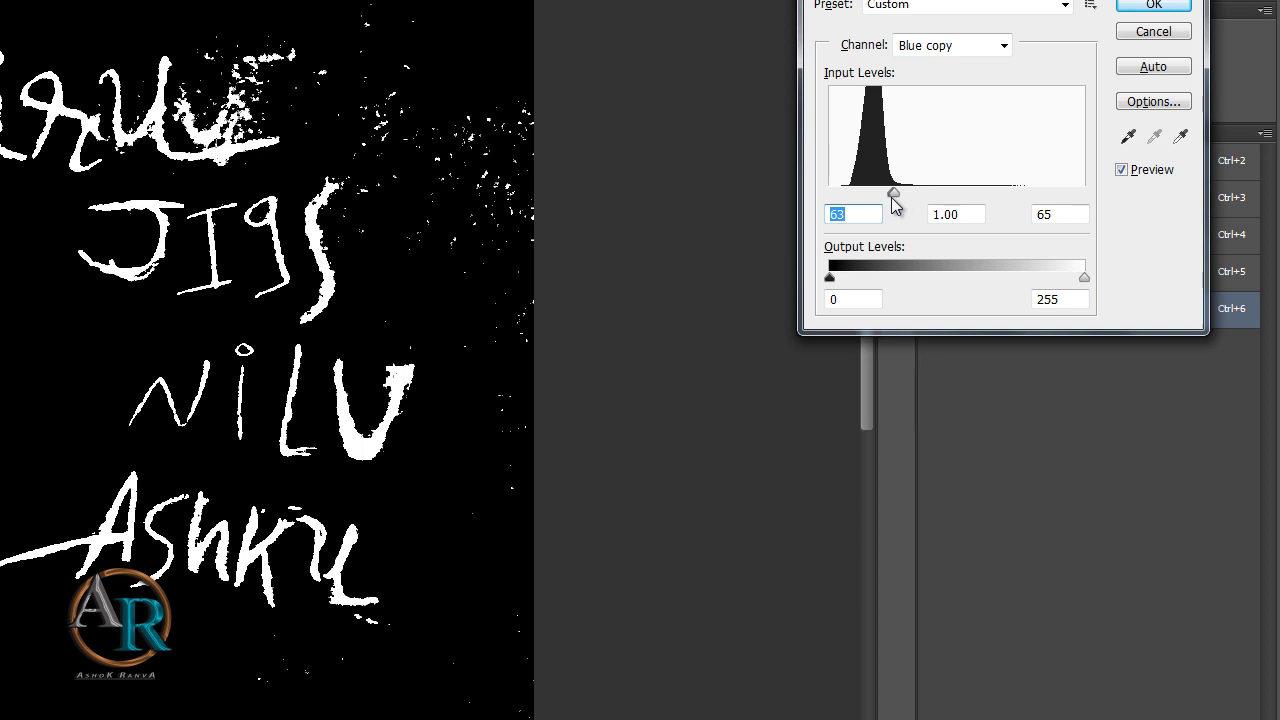
drag(894, 204, 912, 205)
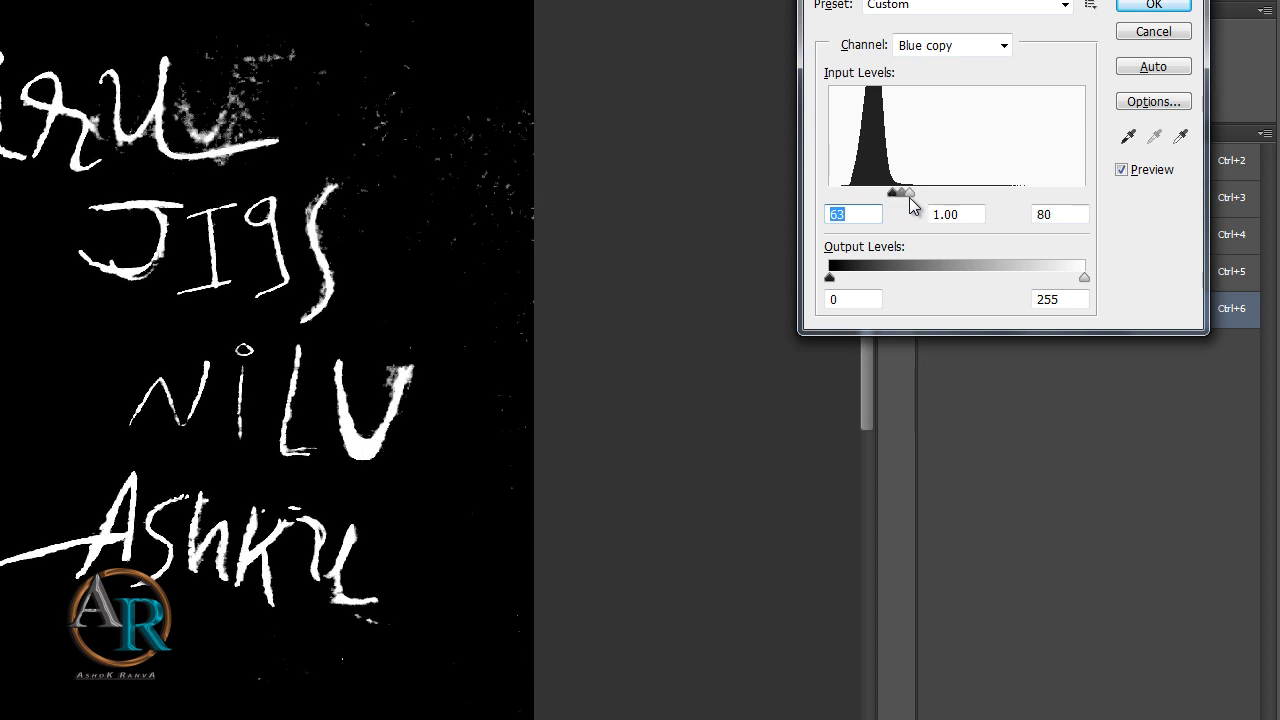
key(Tab)
key(Tab)
click(1152, 6)
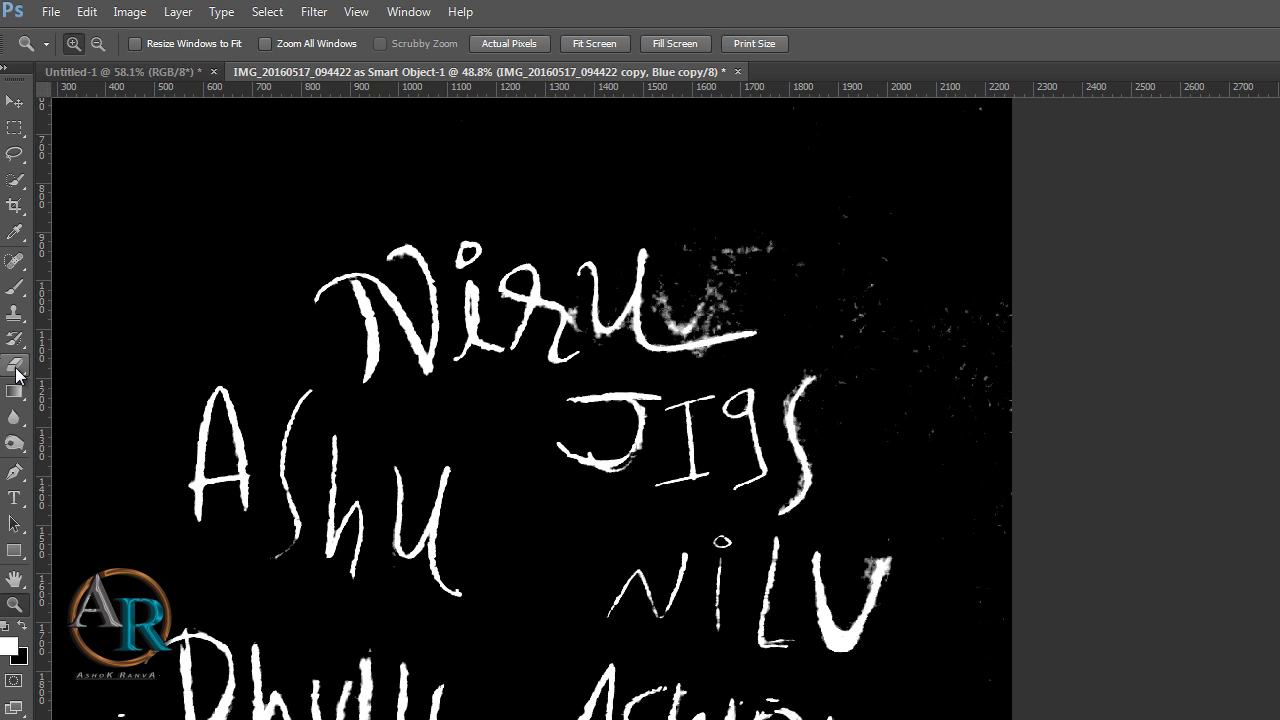
Step: Set up a smaller hard round Brush painting in black
click(23, 368)
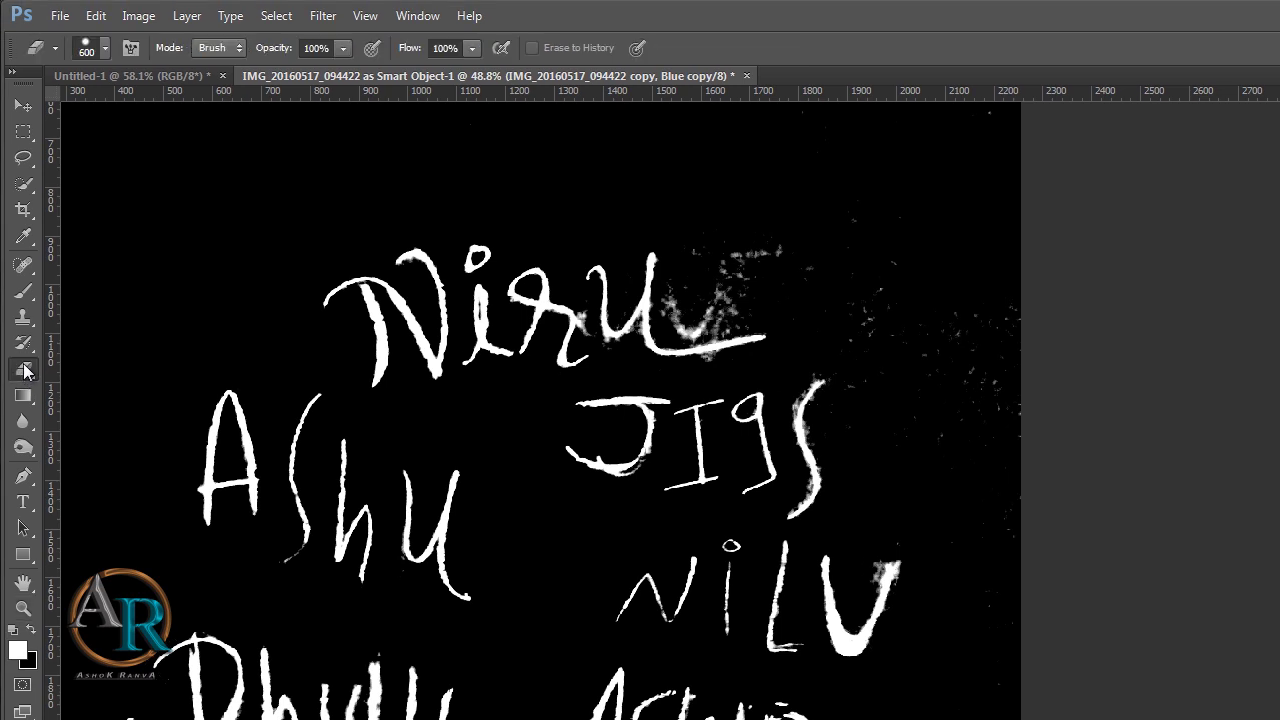
click(23, 290)
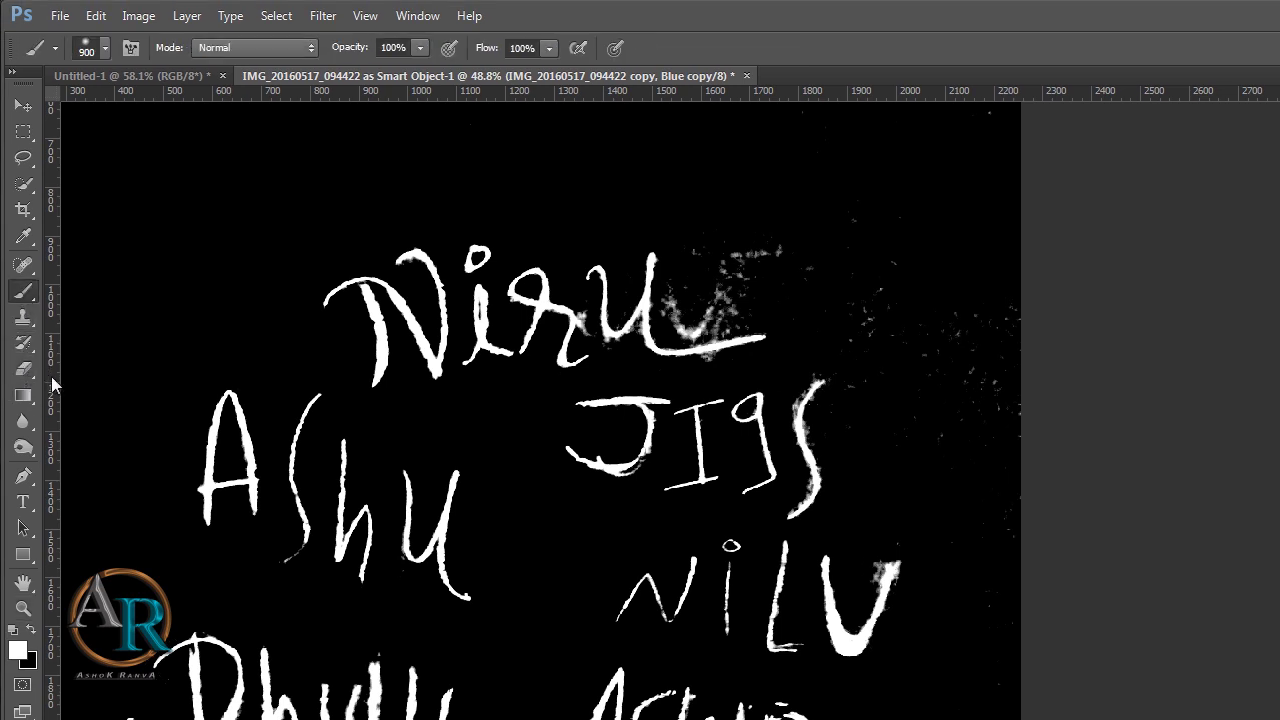
click(32, 632)
click(33, 632)
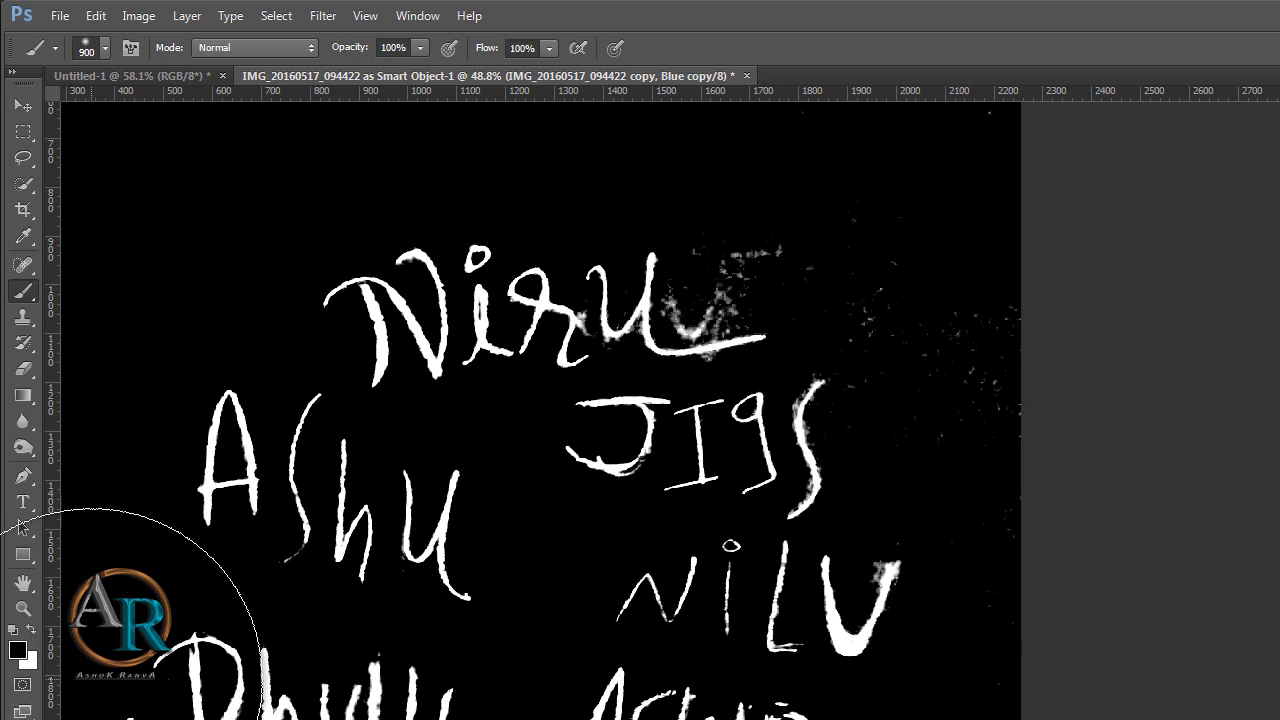
key(bracketleft)
key(bracketleft)
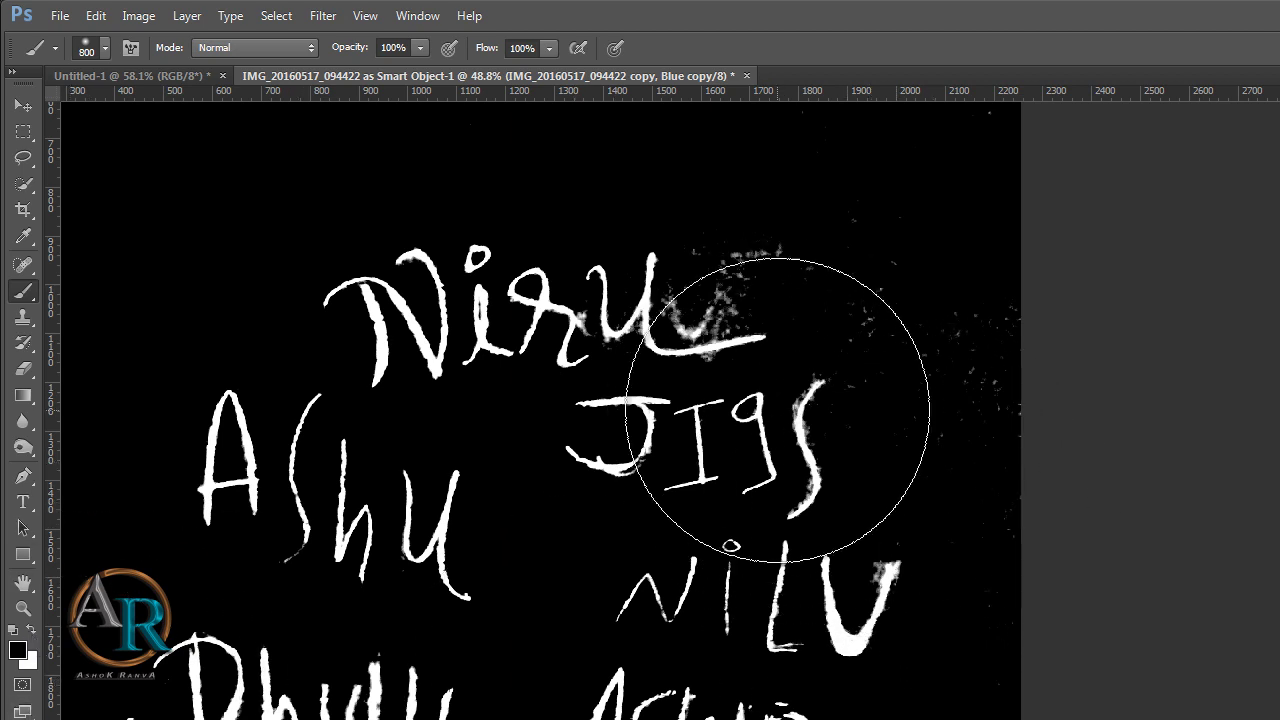
key(bracketleft)
key(bracketleft)
key(bracketleft)
key(bracketleft)
key(bracketleft)
key(bracketleft)
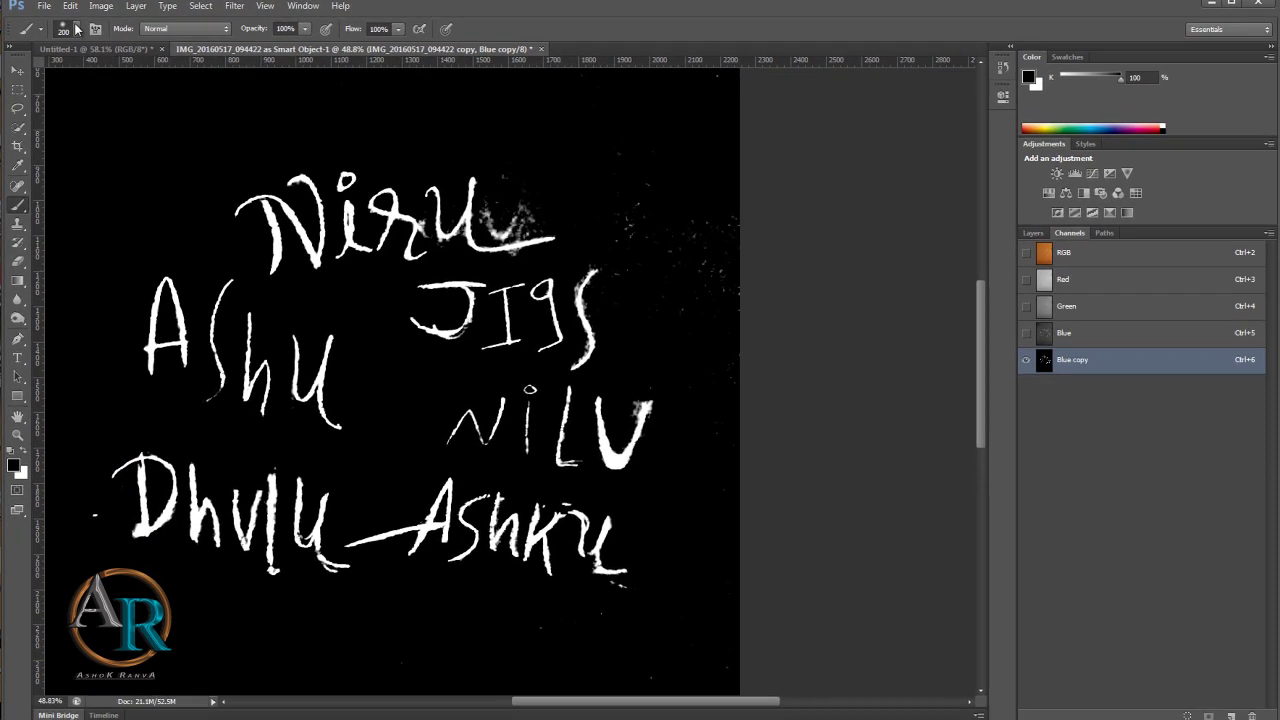
click(77, 29)
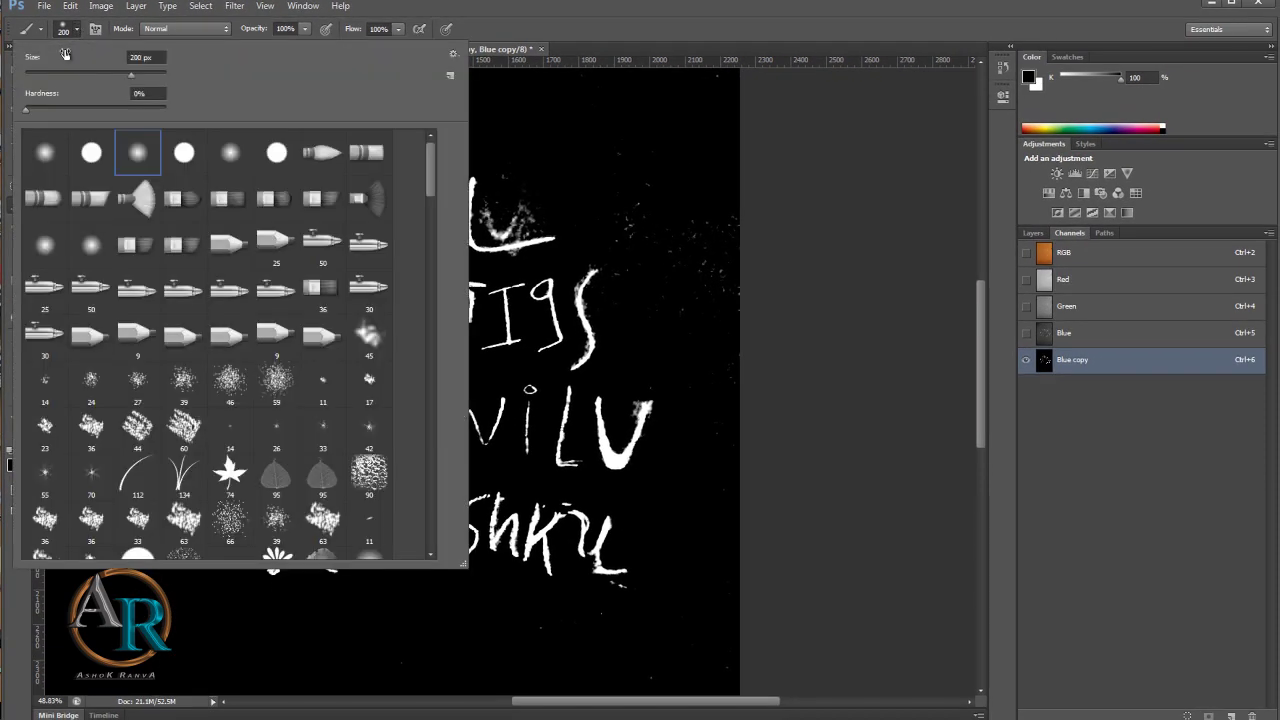
double_click(87, 160)
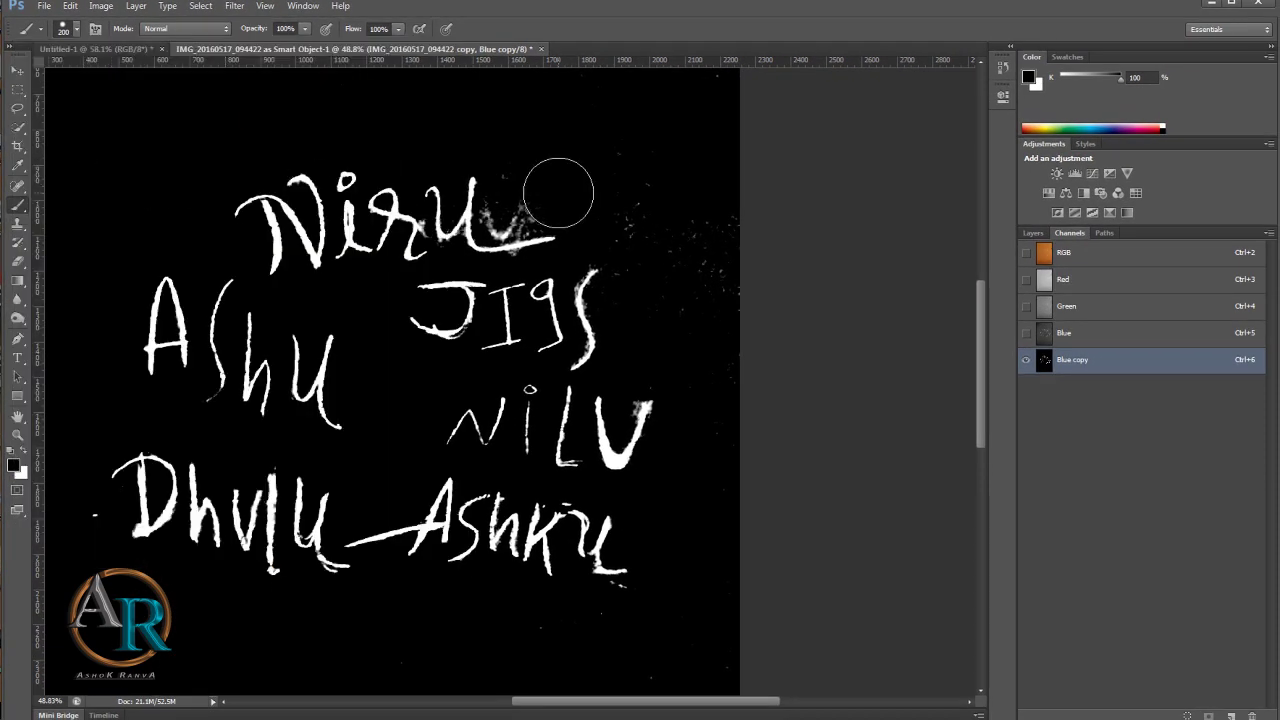
Step: Paint out stray white specks on the right and left of the bottom name
drag(645, 214, 714, 277)
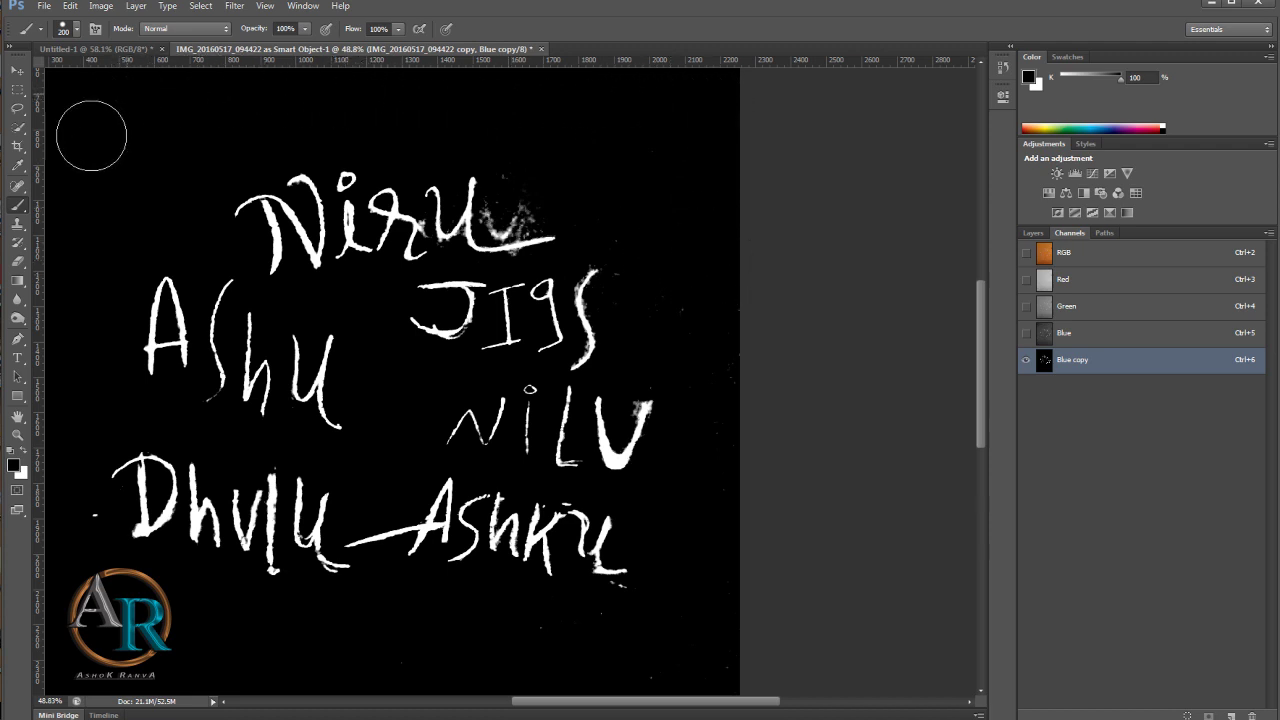
drag(51, 408, 71, 514)
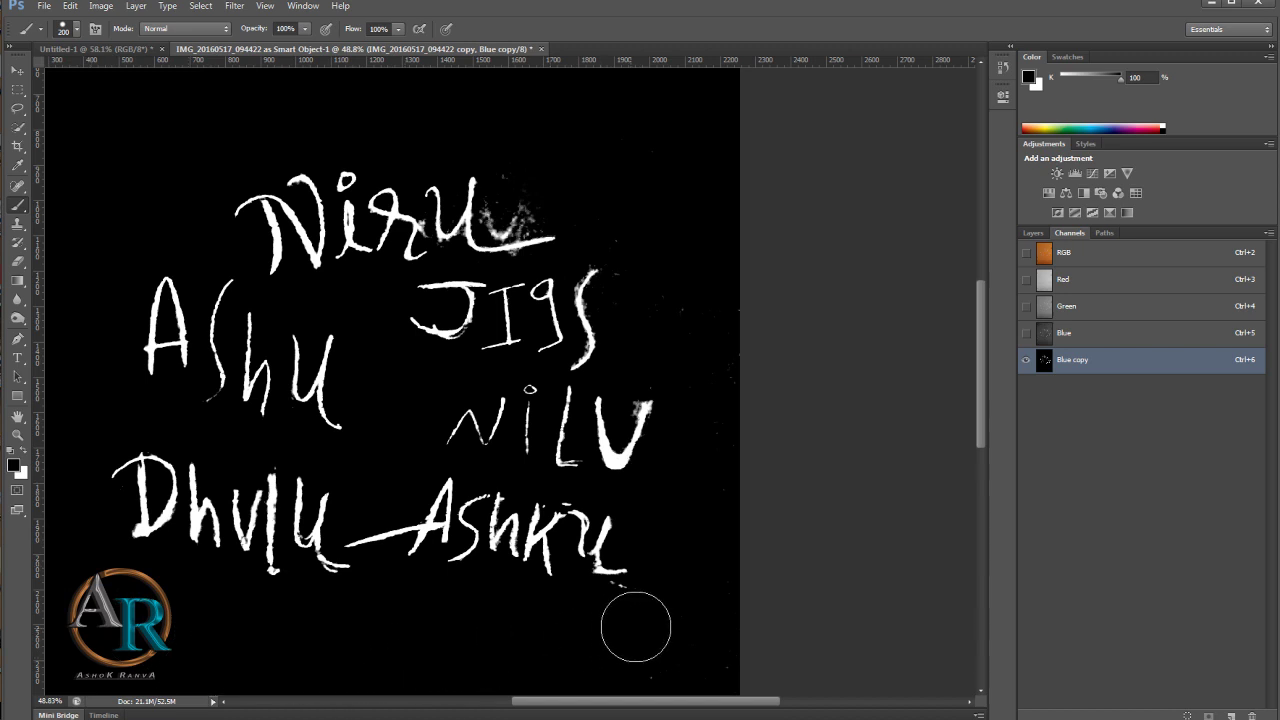
scroll(634, 600, down, 2)
scroll(600, 500, down, 3)
scroll(388, 311, down, 1)
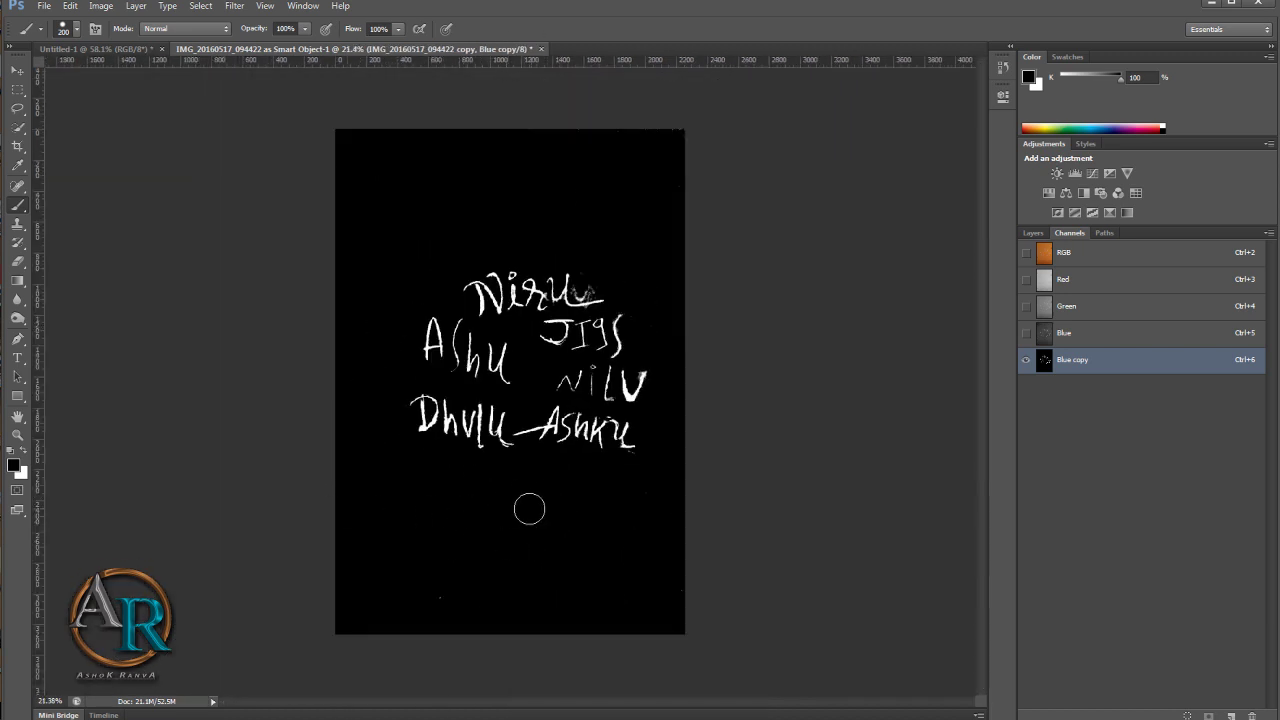
Step: With a 400 px brush, paint black along the right edge and dark top
key(bracketright)
key(bracketright)
key(bracketright)
drag(663, 200, 657, 134)
drag(466, 194, 381, 217)
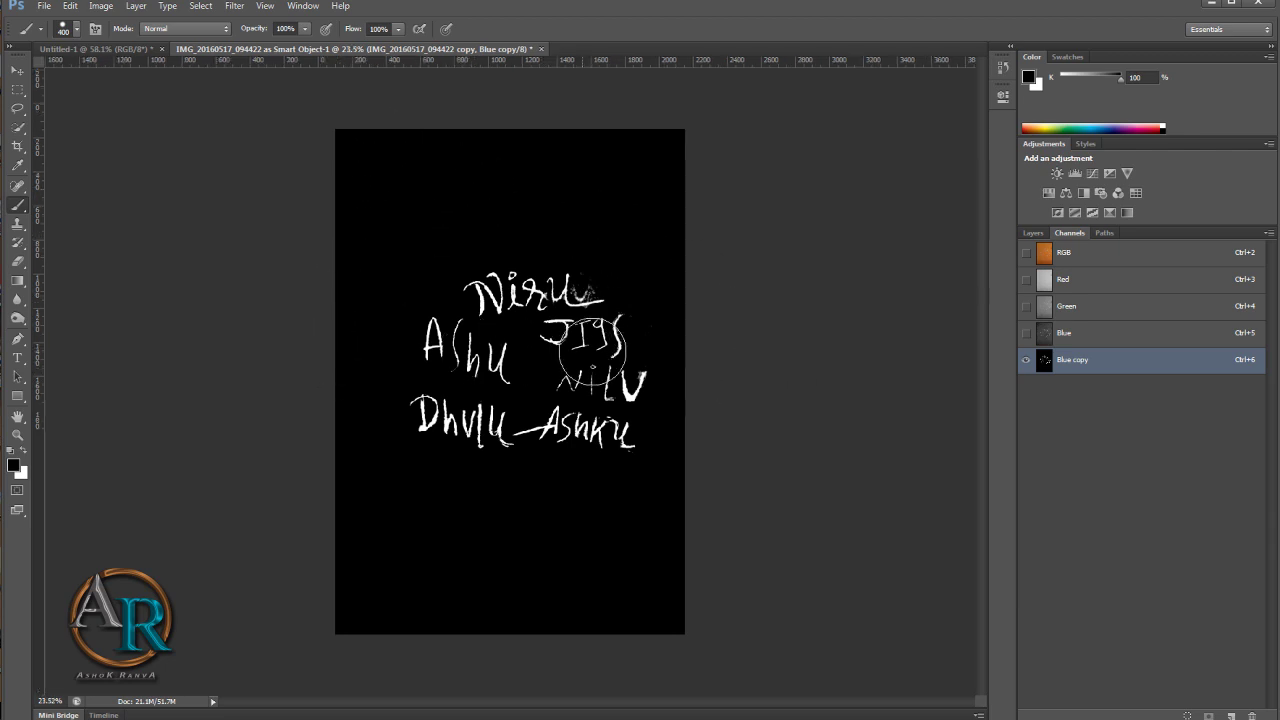
Step: Zoom in and, with a 90 px brush, black out specks after Niru and near the V
scroll(575, 360, up, 3)
scroll(654, 143, up, 1)
scroll(629, 137, up, 1)
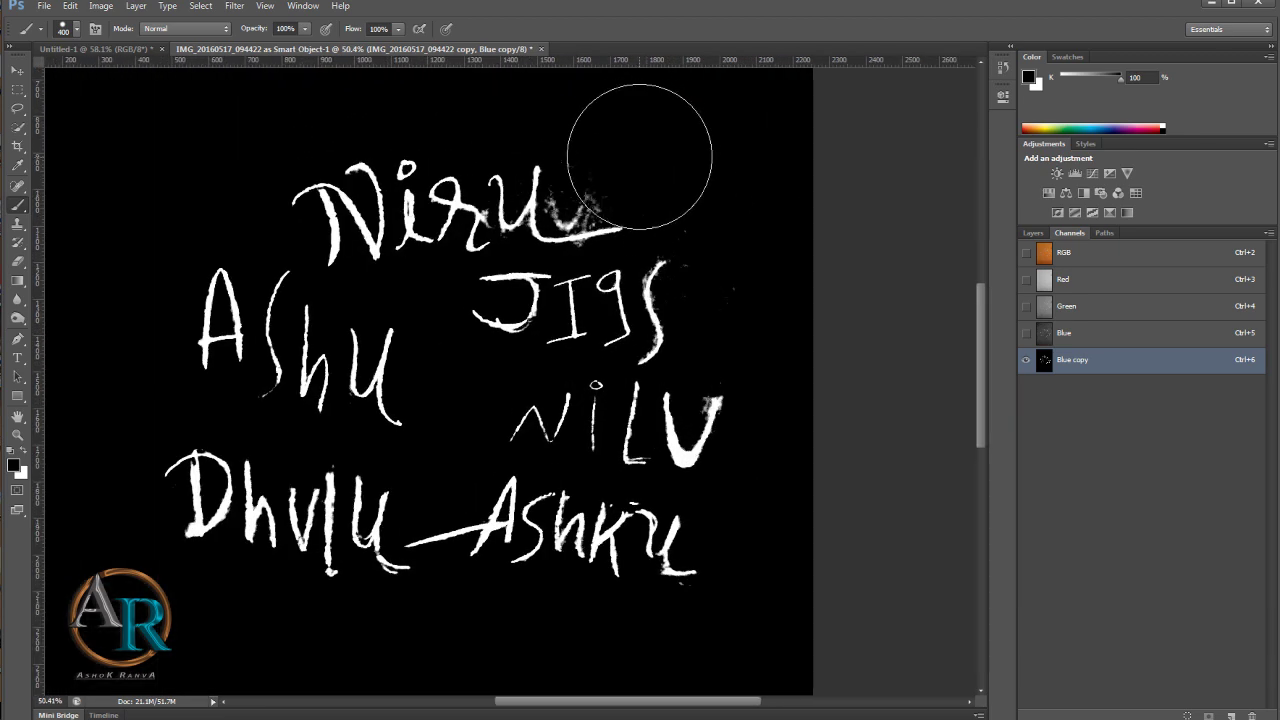
scroll(614, 137, up, 1)
scroll(644, 222, up, 1)
drag(644, 222, 643, 251)
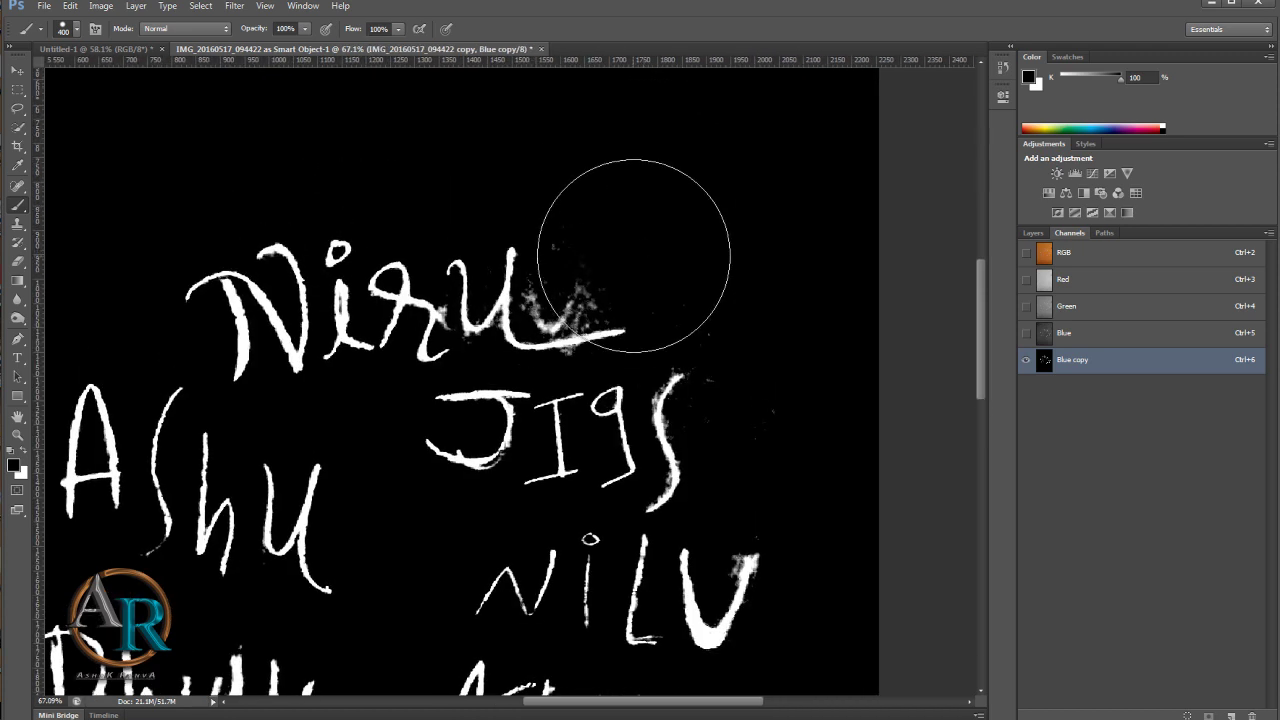
key(bracketleft)
key(bracketleft)
key(bracketleft)
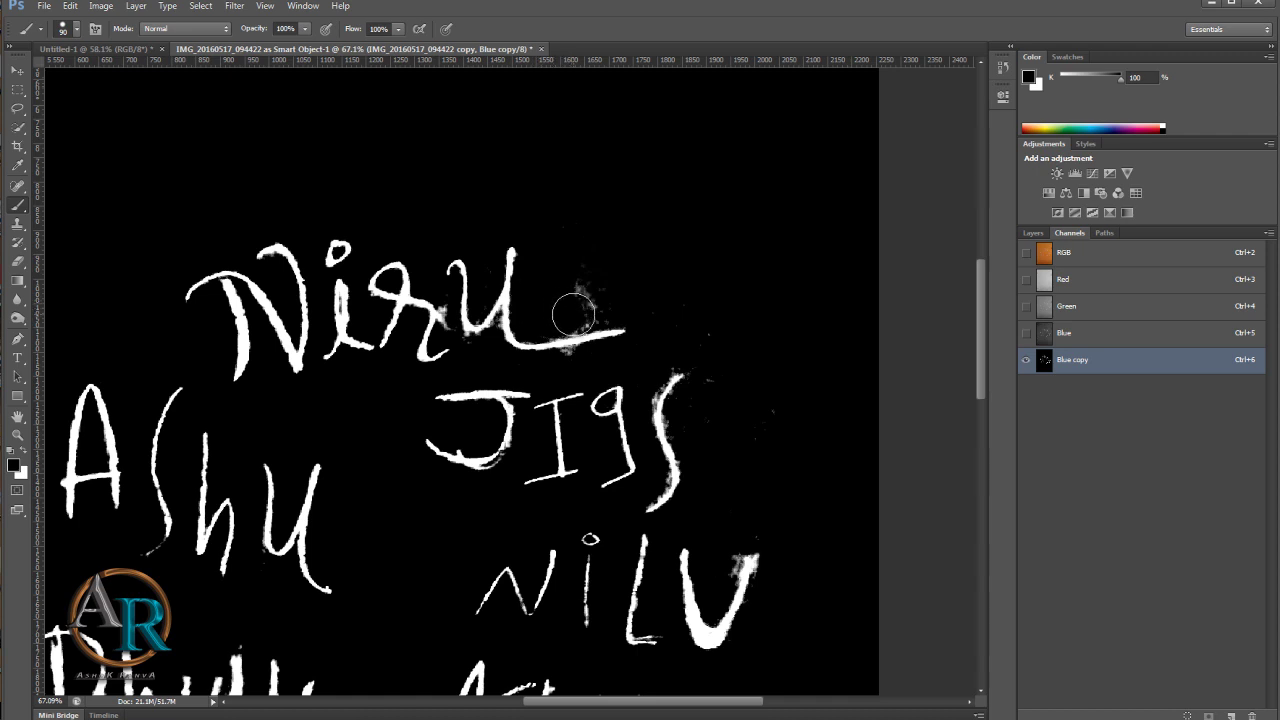
drag(572, 314, 577, 289)
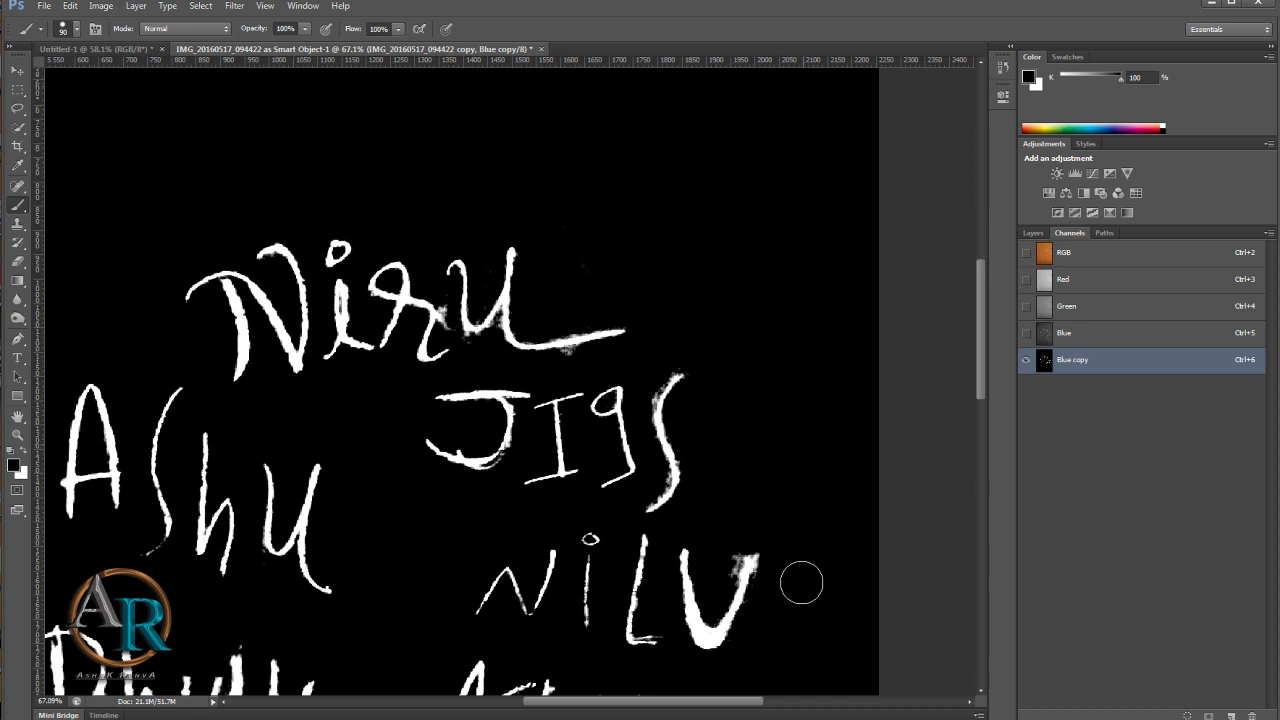
mouse_move(766, 517)
mouse_down()
mouse_move(728, 550)
mouse_move(818, 551)
mouse_up()
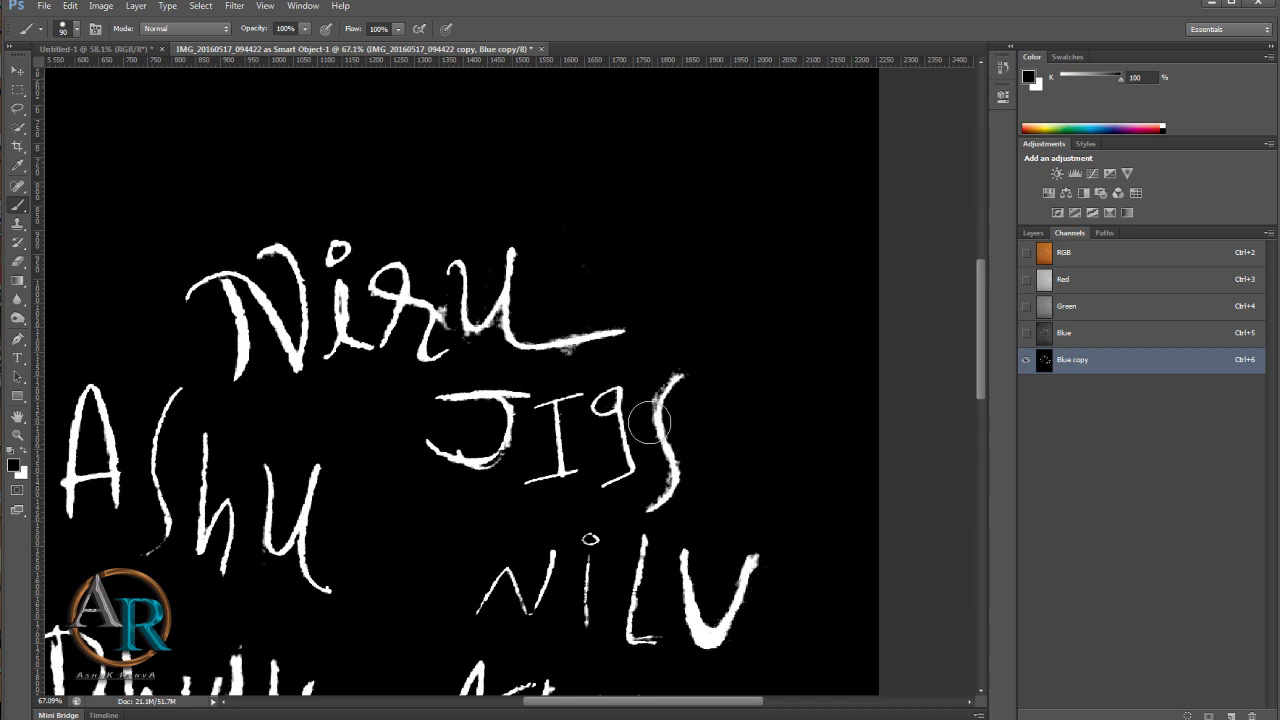
scroll(463, 501, up, 3)
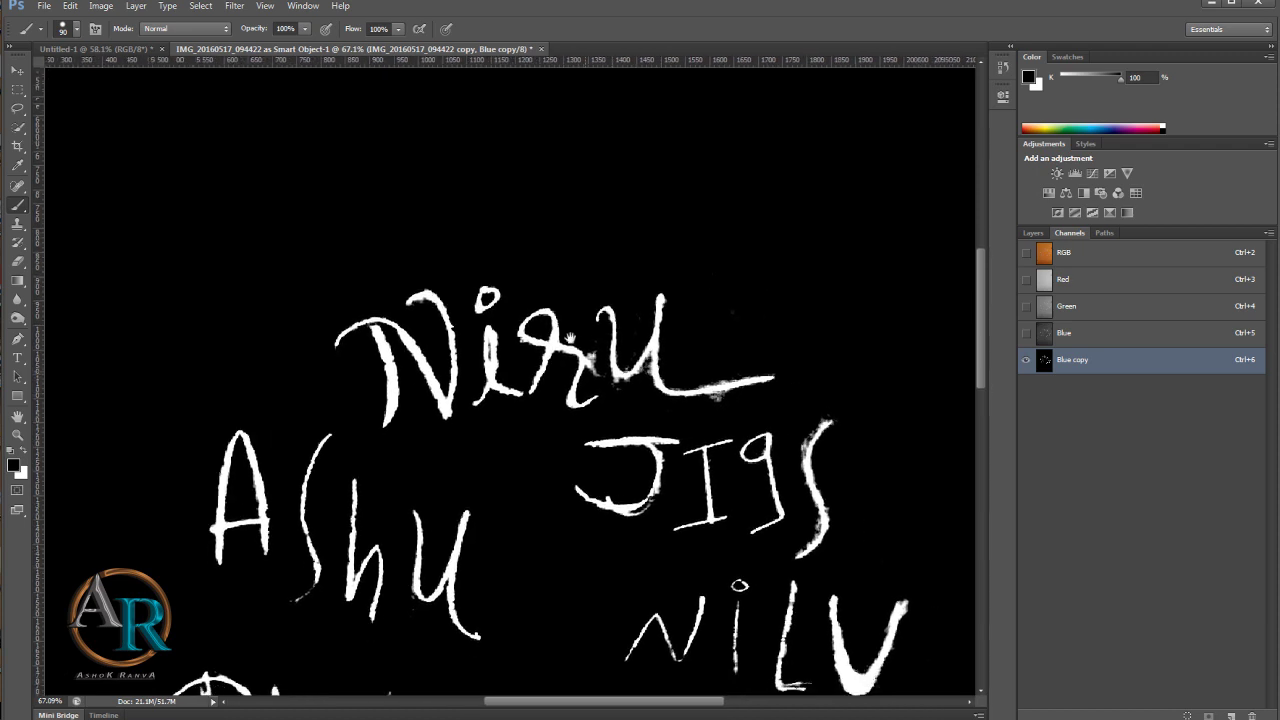
Step: Shrink the brush to 70 and pan over the lower names and Dhvlu line
key(bracketleft)
key(bracketleft)
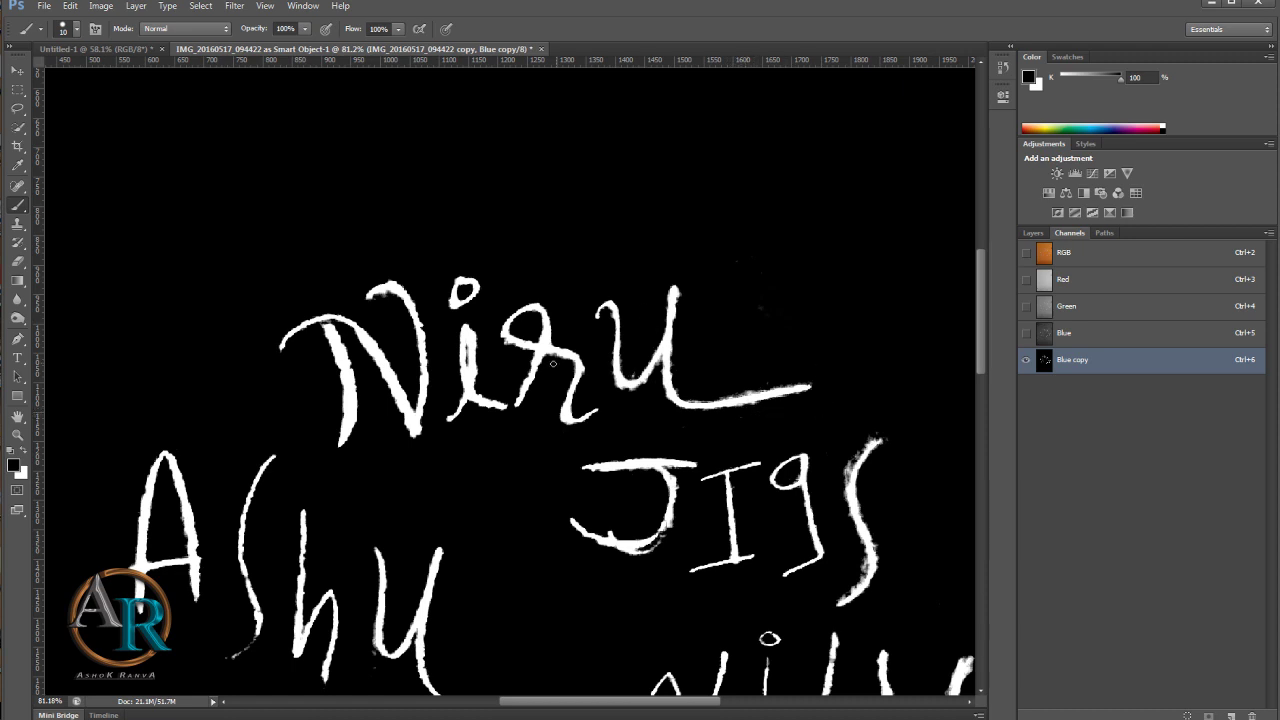
drag(498, 451, 558, 409)
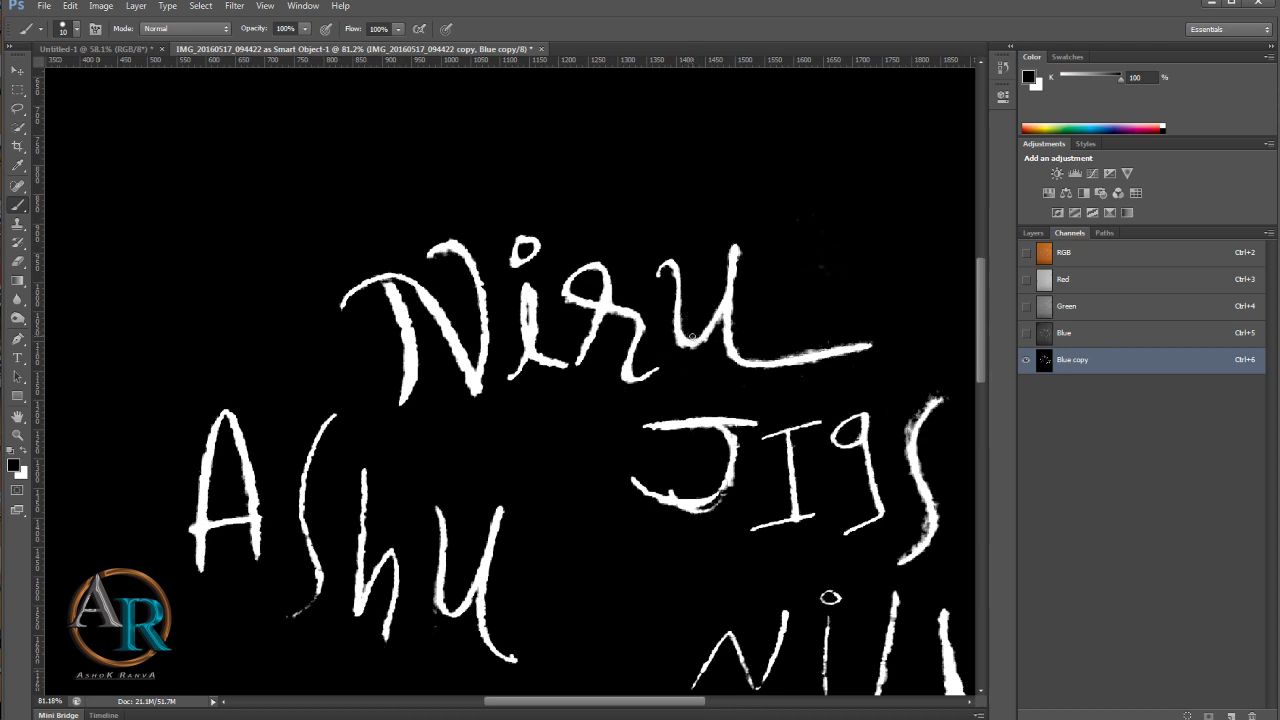
drag(632, 394, 660, 317)
drag(599, 360, 614, 331)
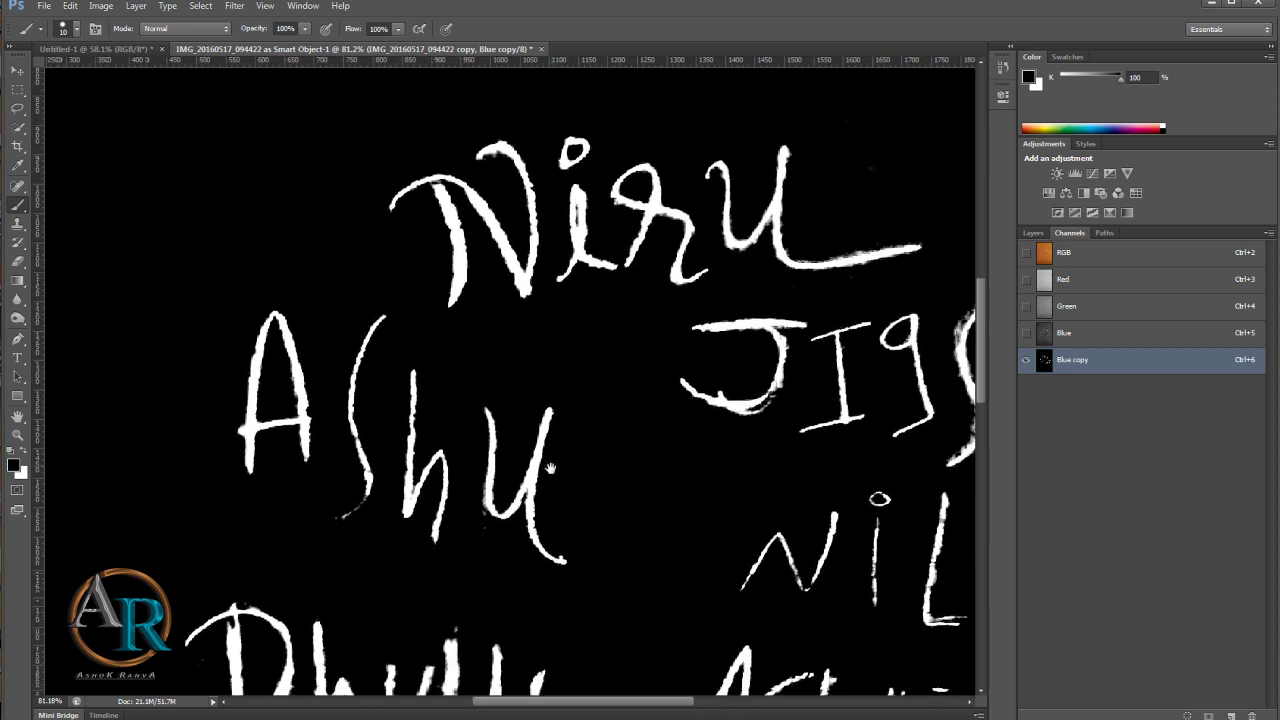
drag(461, 522, 475, 508)
drag(887, 460, 960, 390)
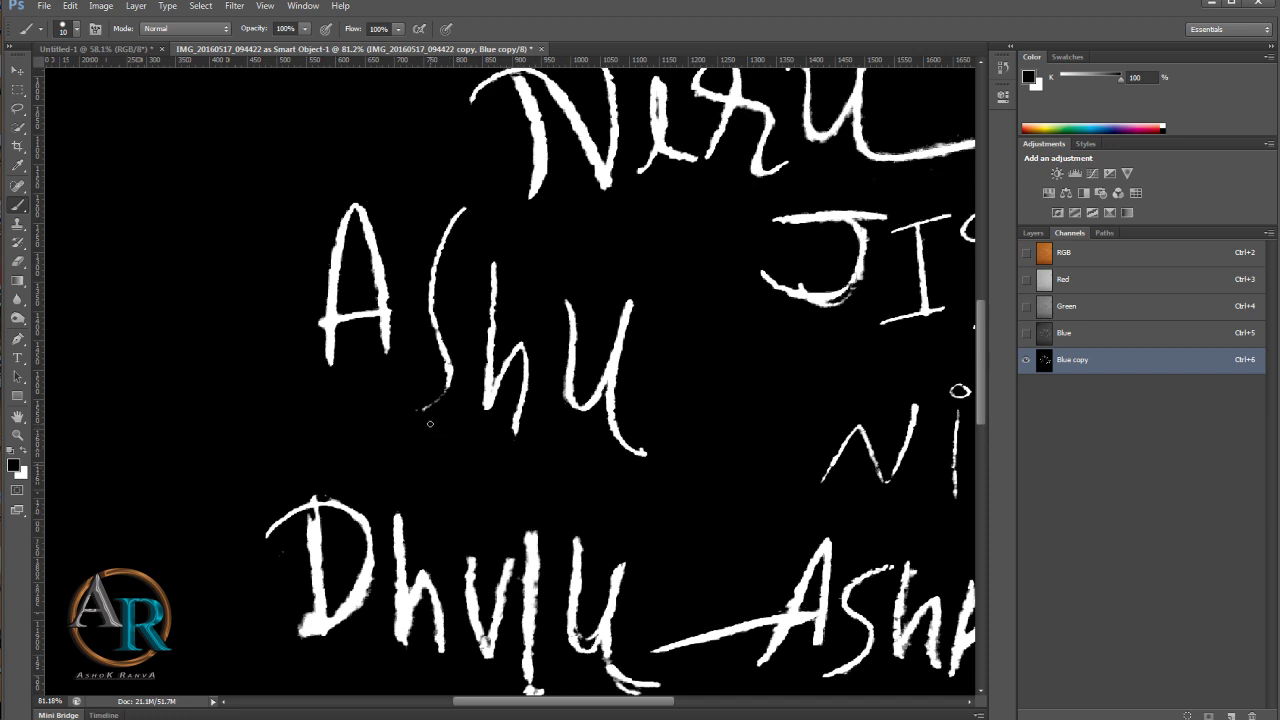
key(x)
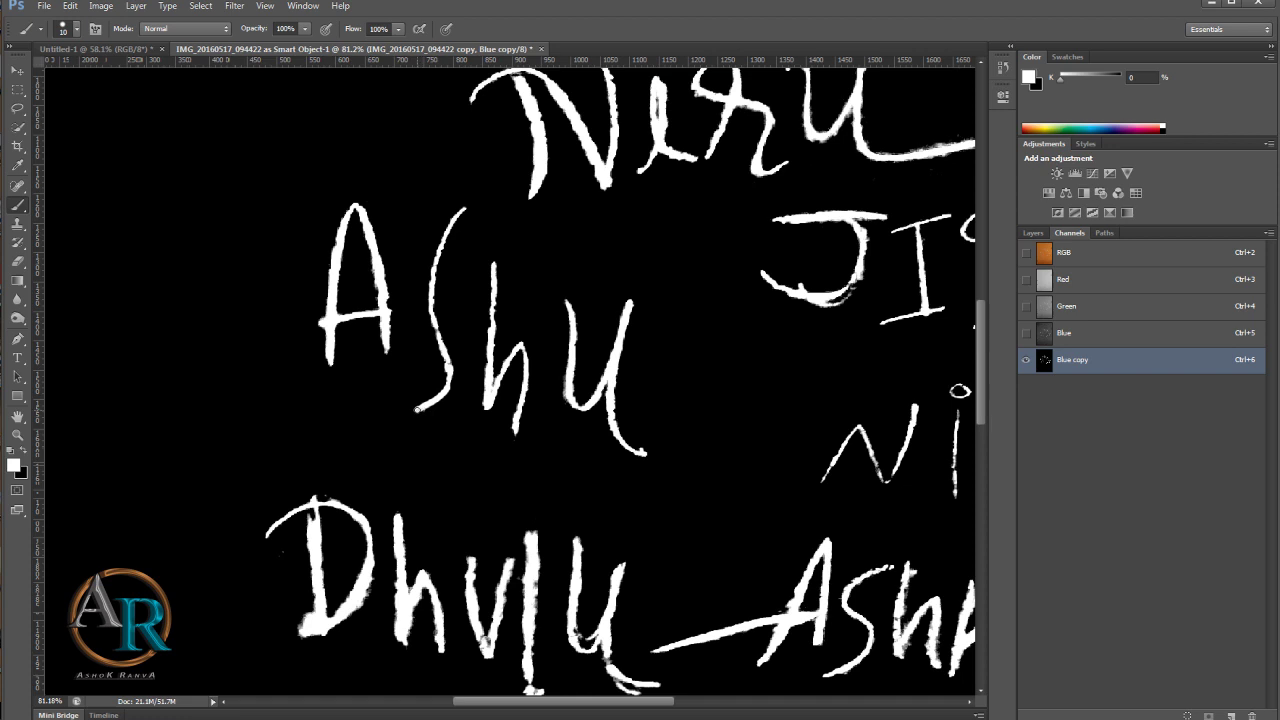
drag(372, 475, 402, 384)
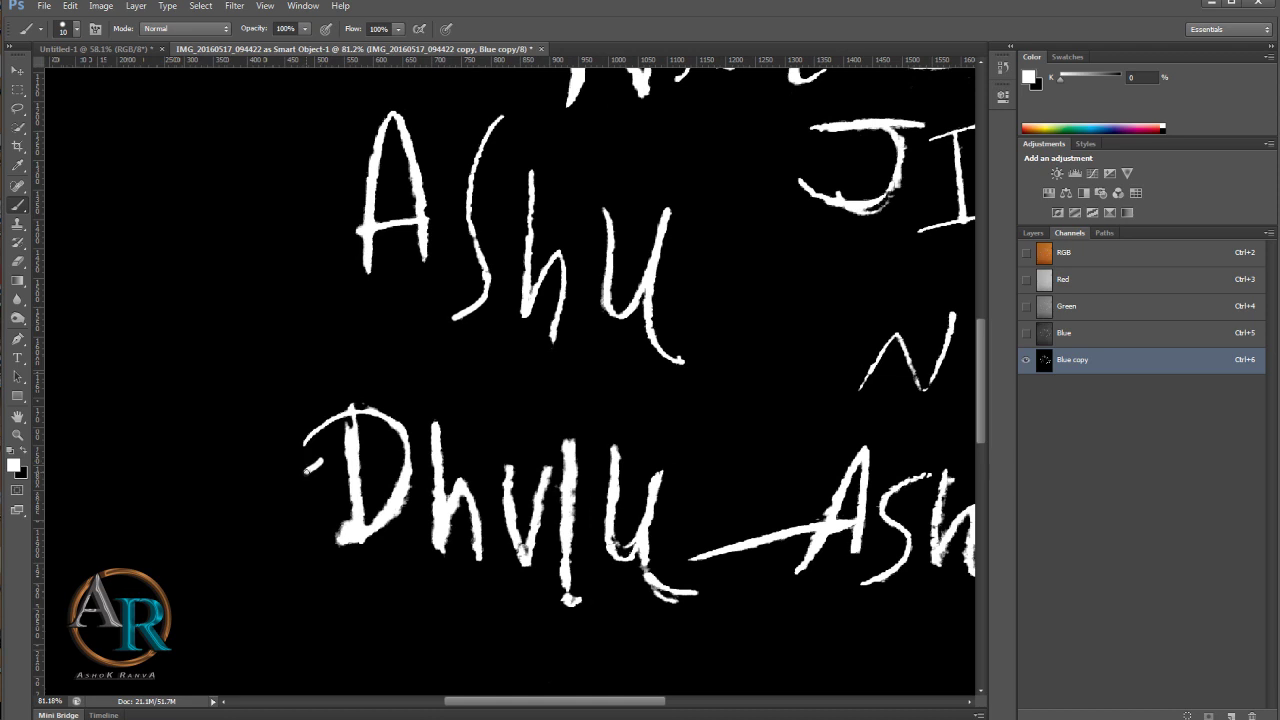
key(x)
Step: With a 30 px black brush, paint out white specks below Ashkil, then zoom out
key(bracketright)
key(bracketright)
key(bracketright)
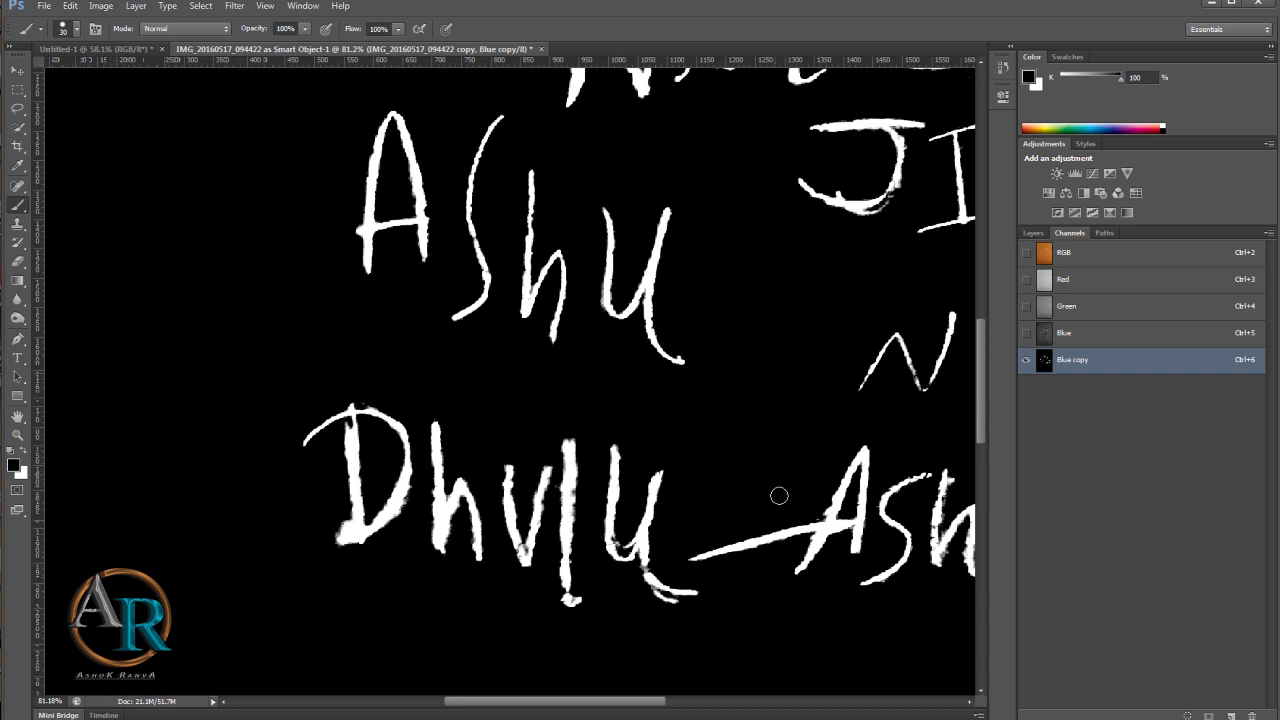
drag(743, 455, 555, 294)
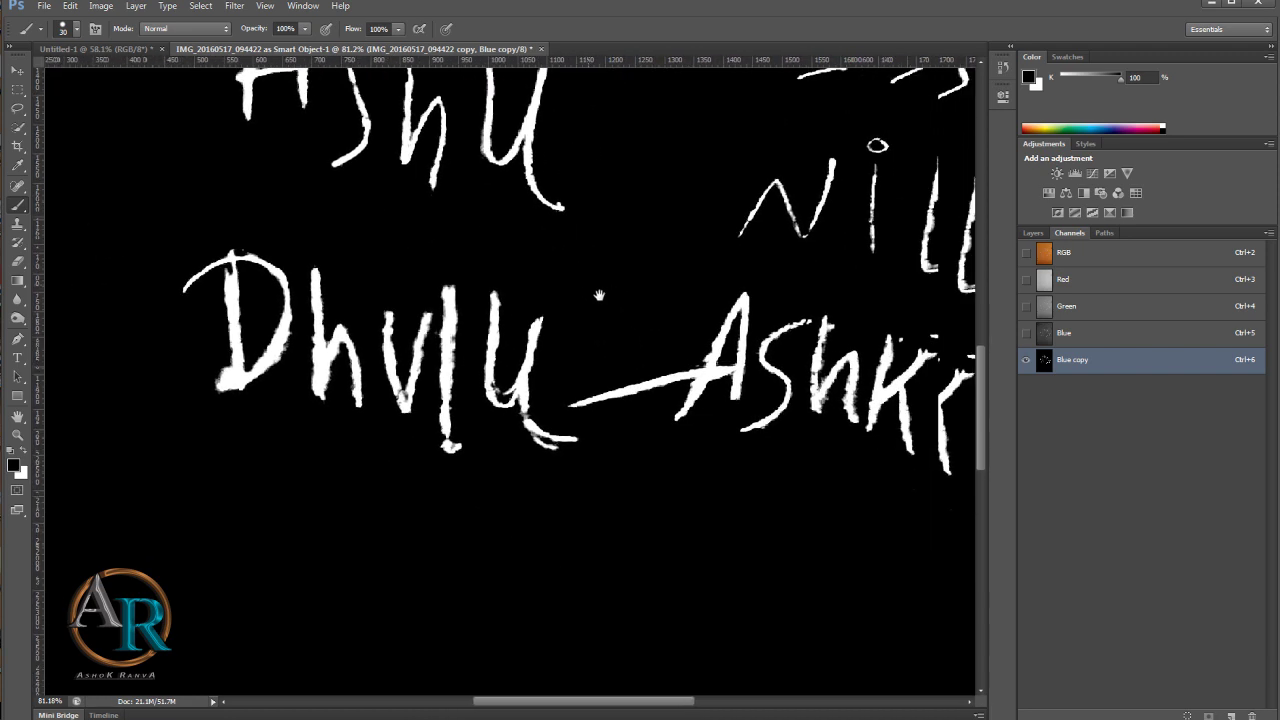
drag(780, 497, 591, 487)
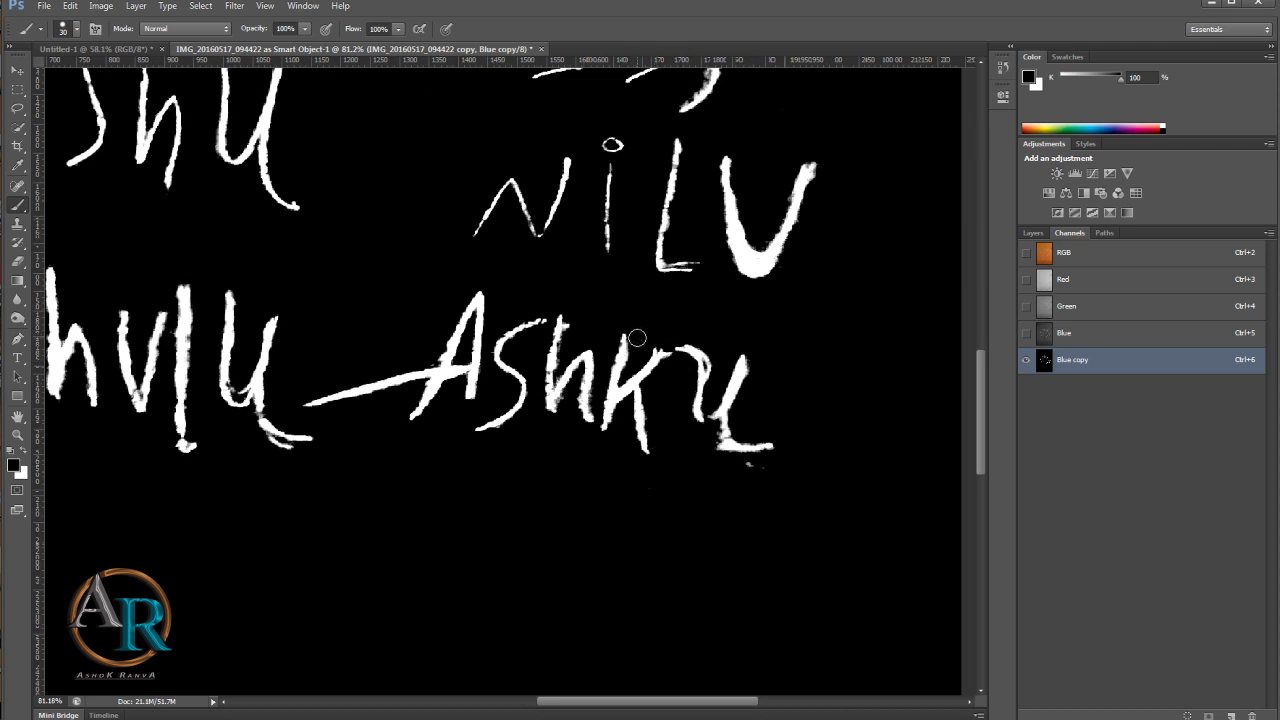
drag(737, 477, 749, 463)
drag(466, 491, 737, 428)
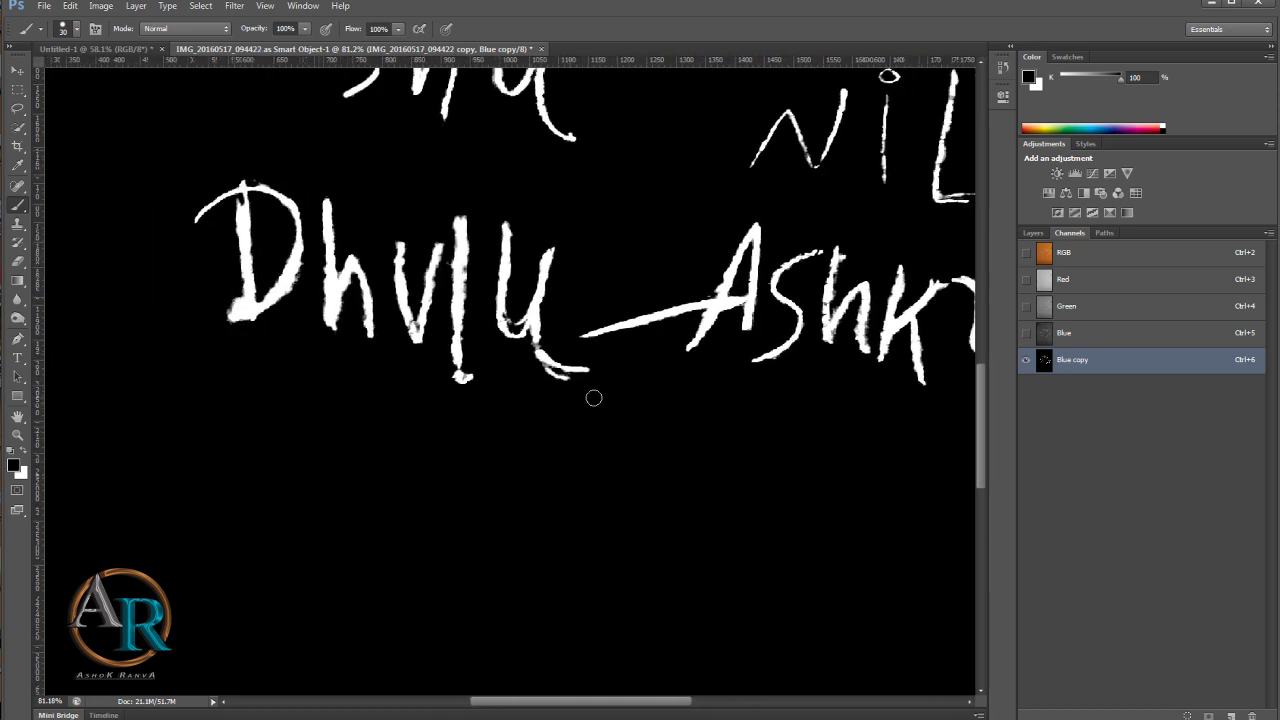
scroll(593, 398, down, 2)
scroll(651, 386, down, 2)
scroll(666, 366, down, 1)
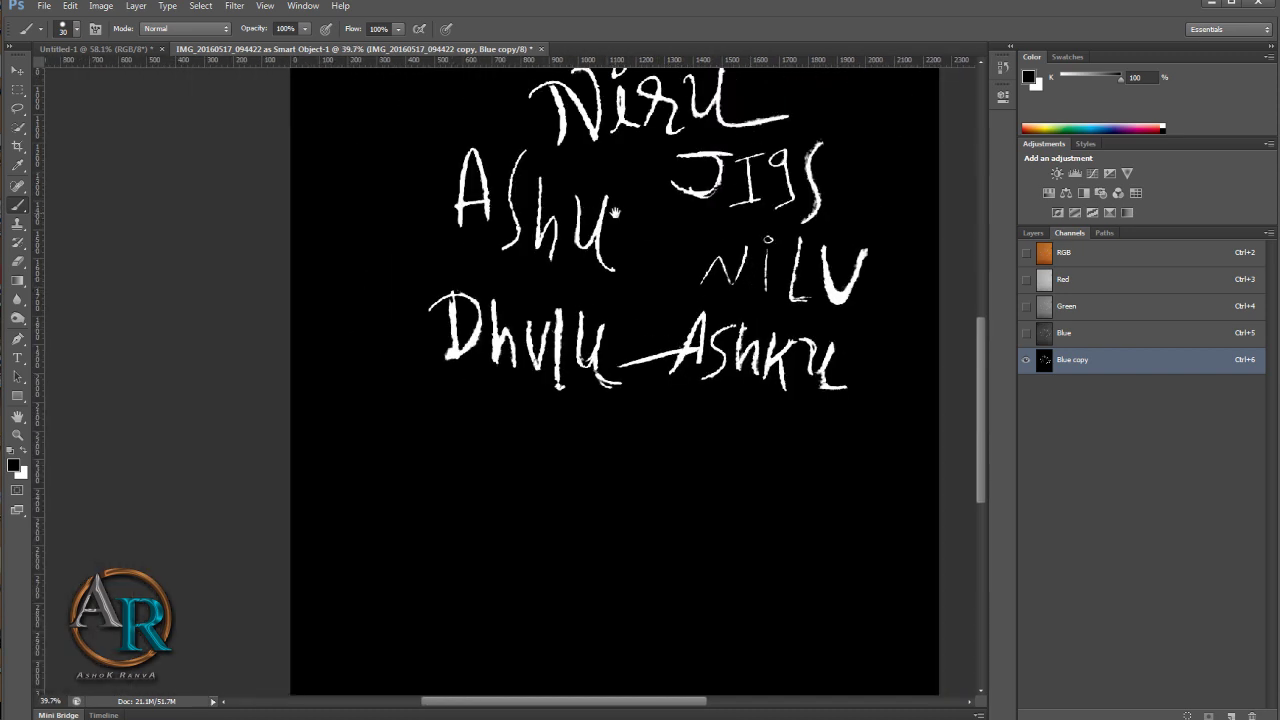
Step: Load the Blue copy channel as a selection and return to the RGB image
mouse_move(615, 213)
mouse_down()
mouse_move(463, 303)
mouse_move(394, 300)
mouse_move(421, 311)
mouse_up()
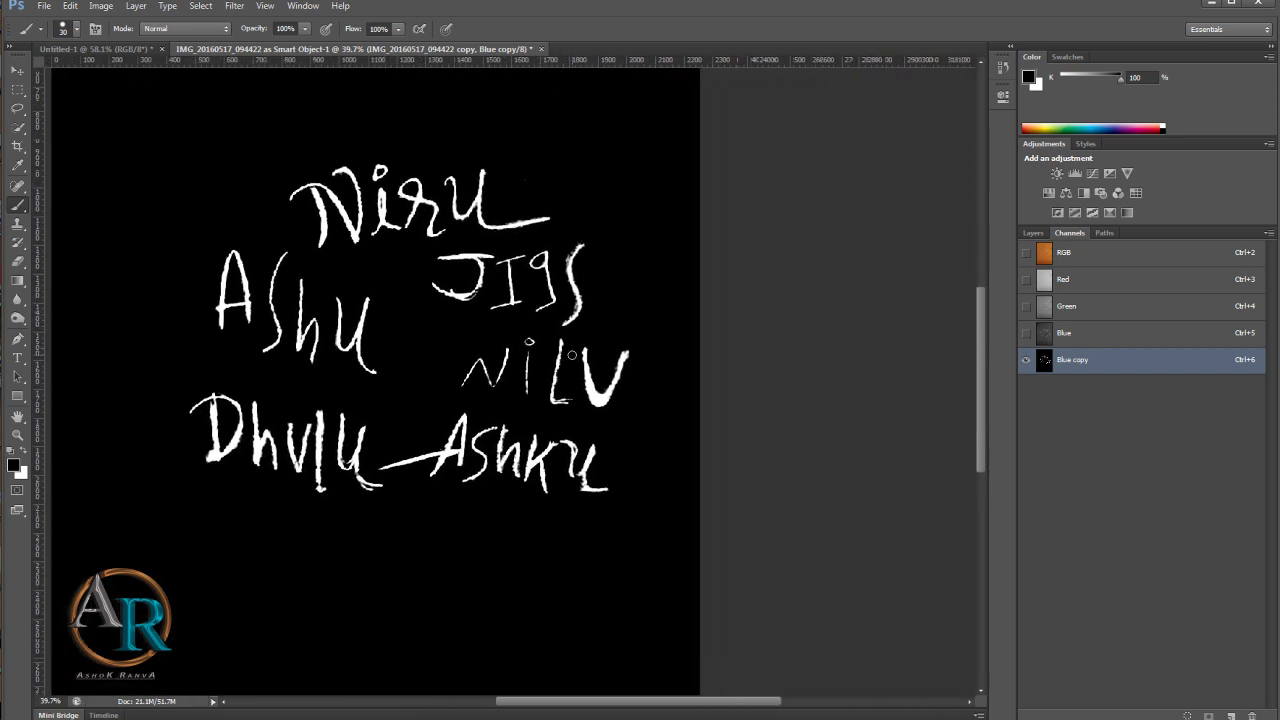
scroll(656, 355, up, 1)
scroll(656, 355, up, 1)
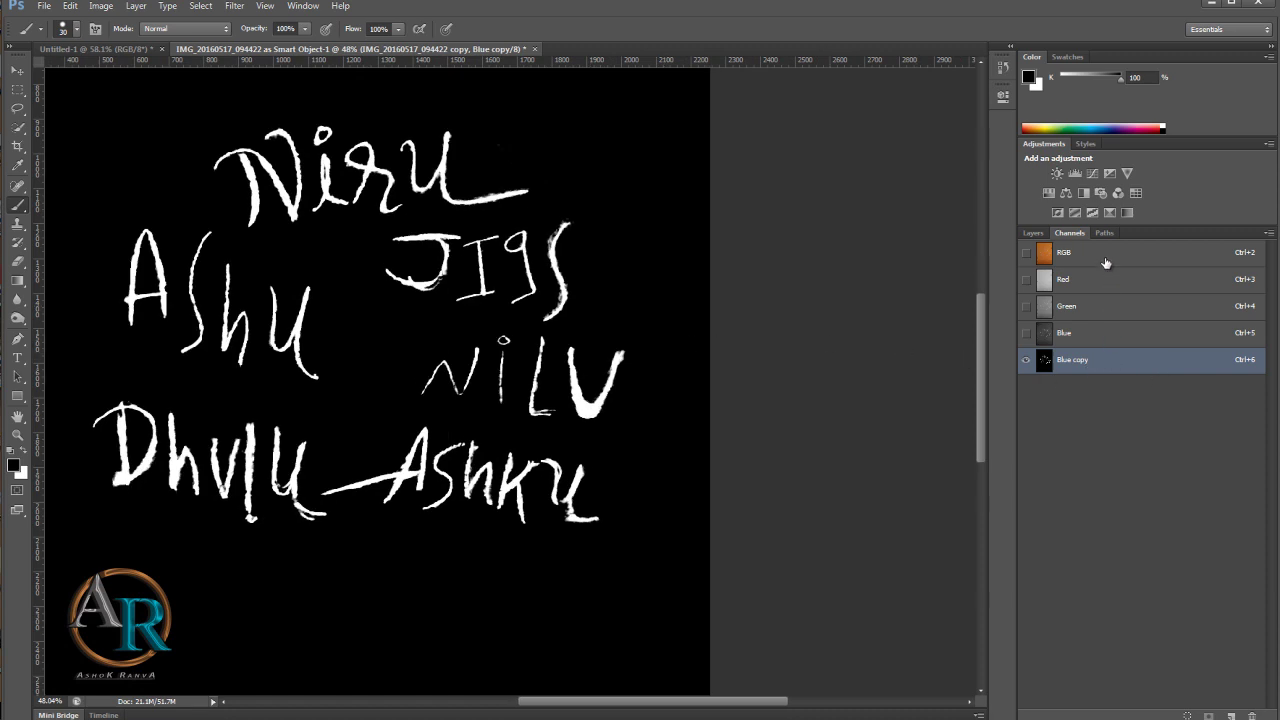
ctrl+click(1044, 362)
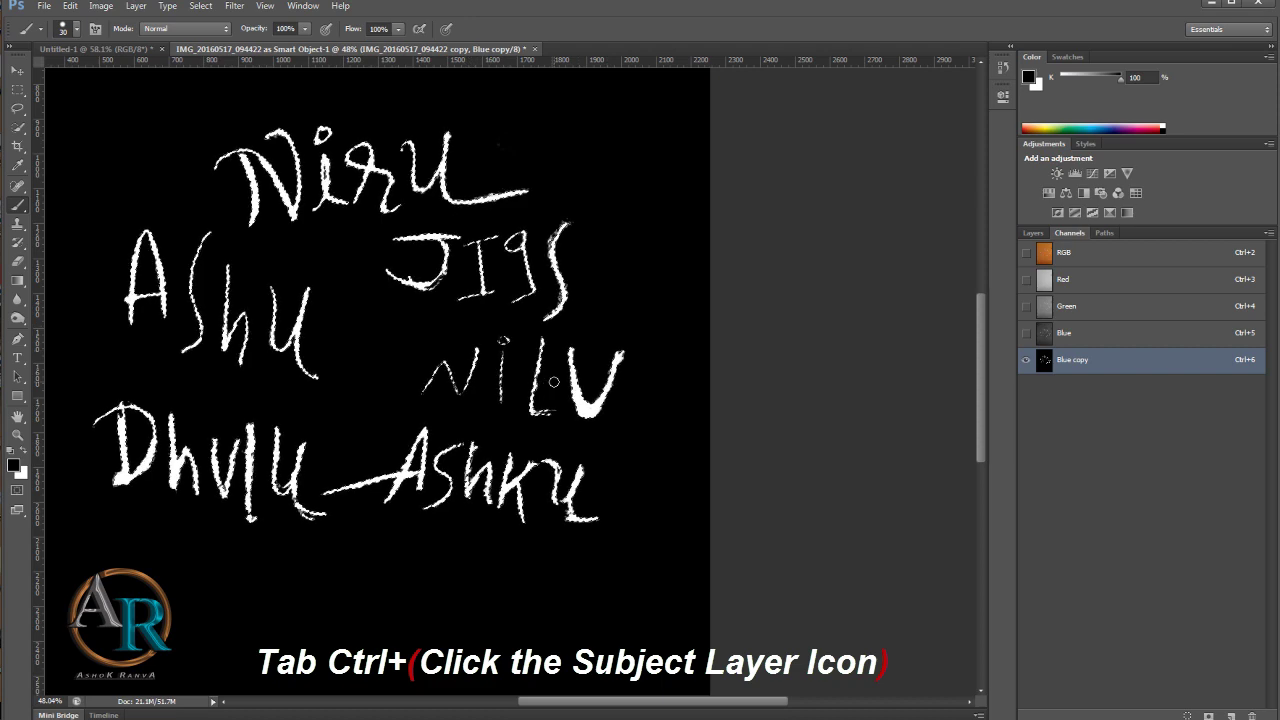
click(1076, 253)
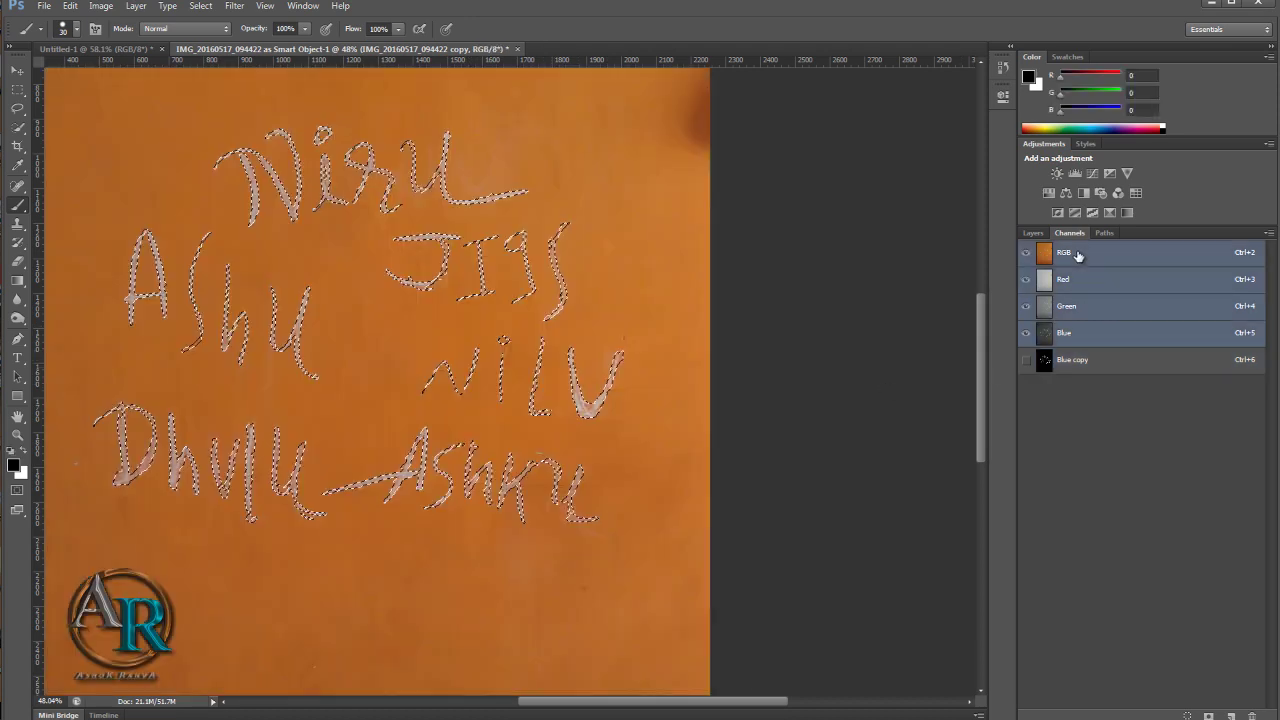
Step: Lift the selected chalk names onto a new Layer 1 and copy them
click(1033, 232)
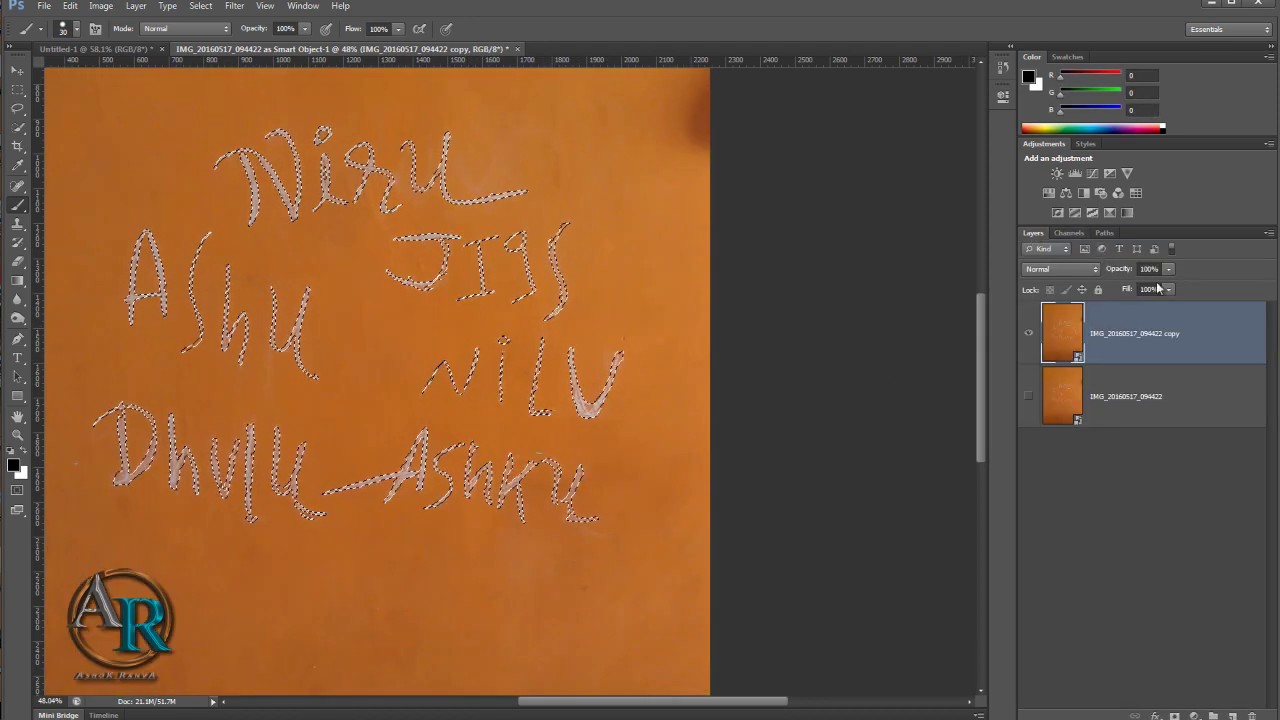
key(ctrl+v)
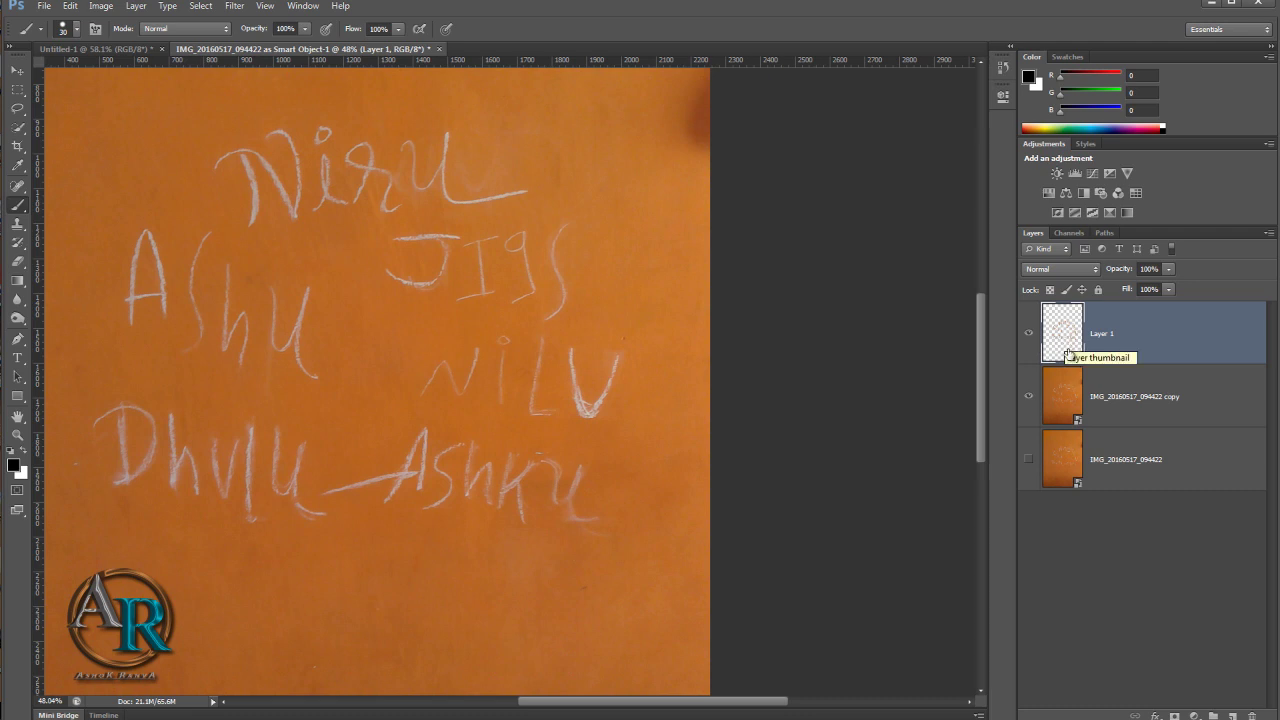
scroll(875, 385, down, 2)
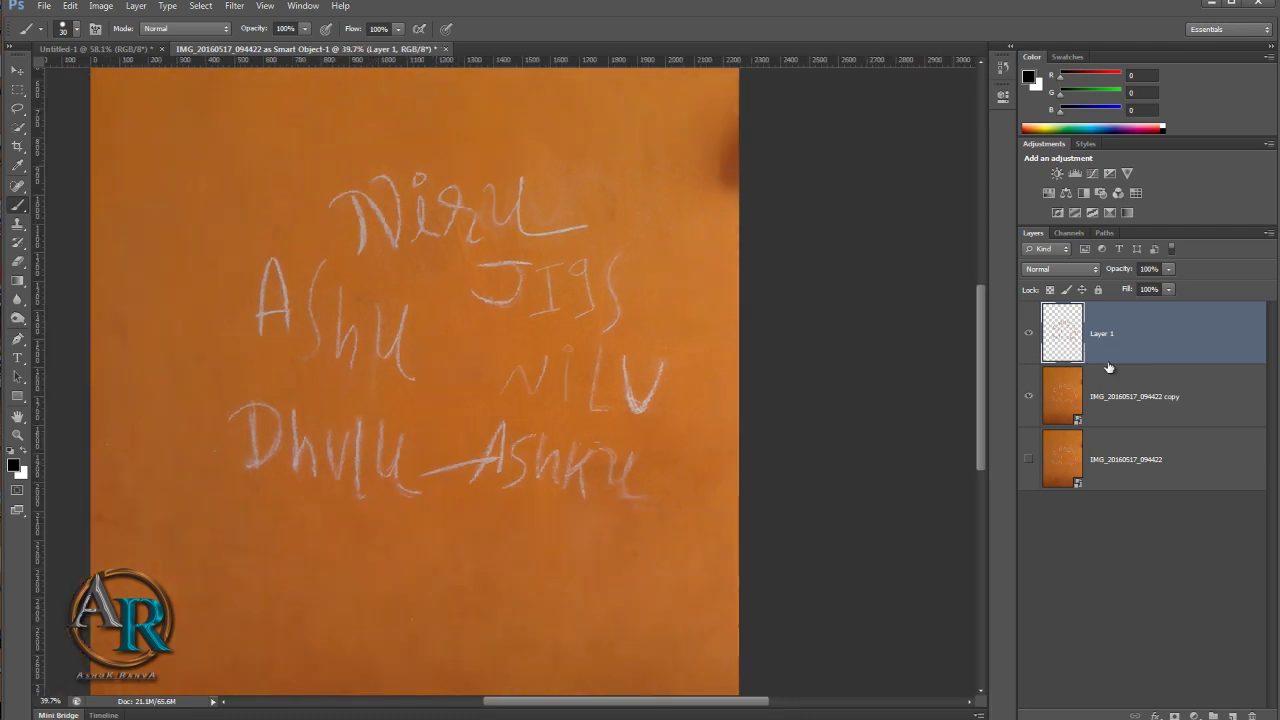
key(ctrl+c)
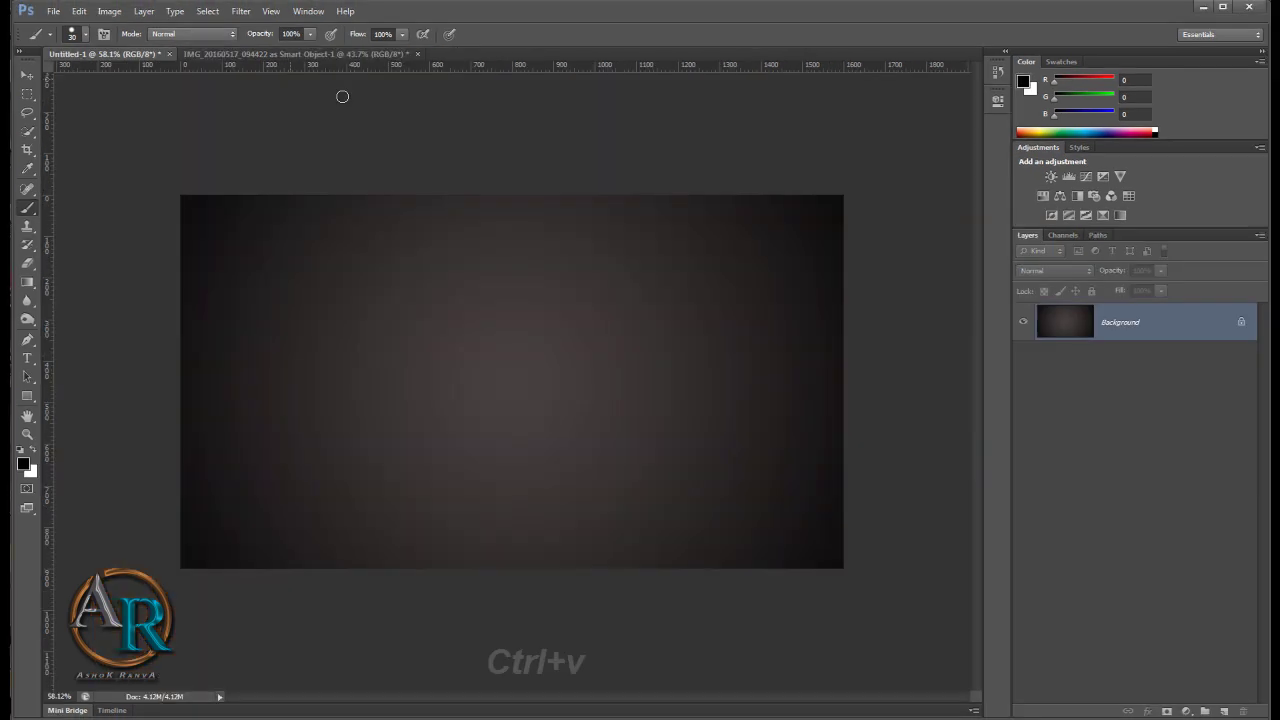
Step: Paste the chalk names into Untitled-1 and convert Layer 1 to a smart object
key(ctrl+v)
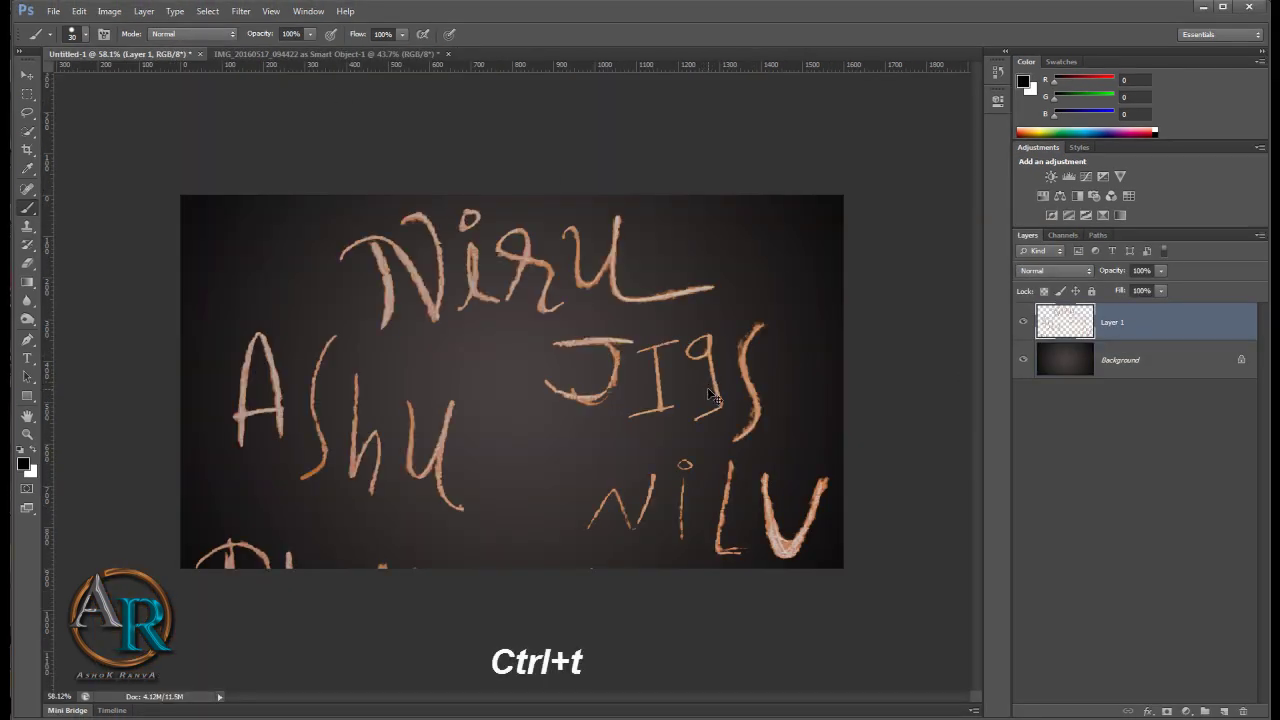
key(ctrl+t)
key(ctrl+0)
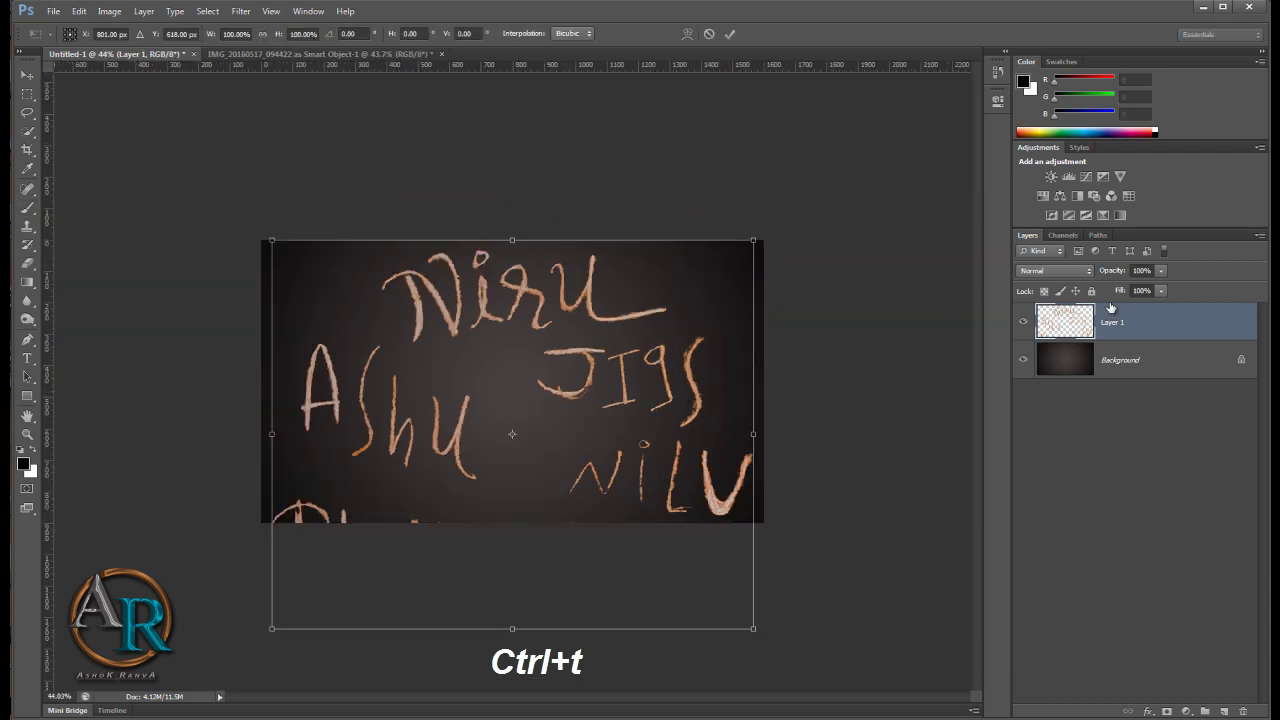
key(Return)
right_click(1082, 340)
click(995, 339)
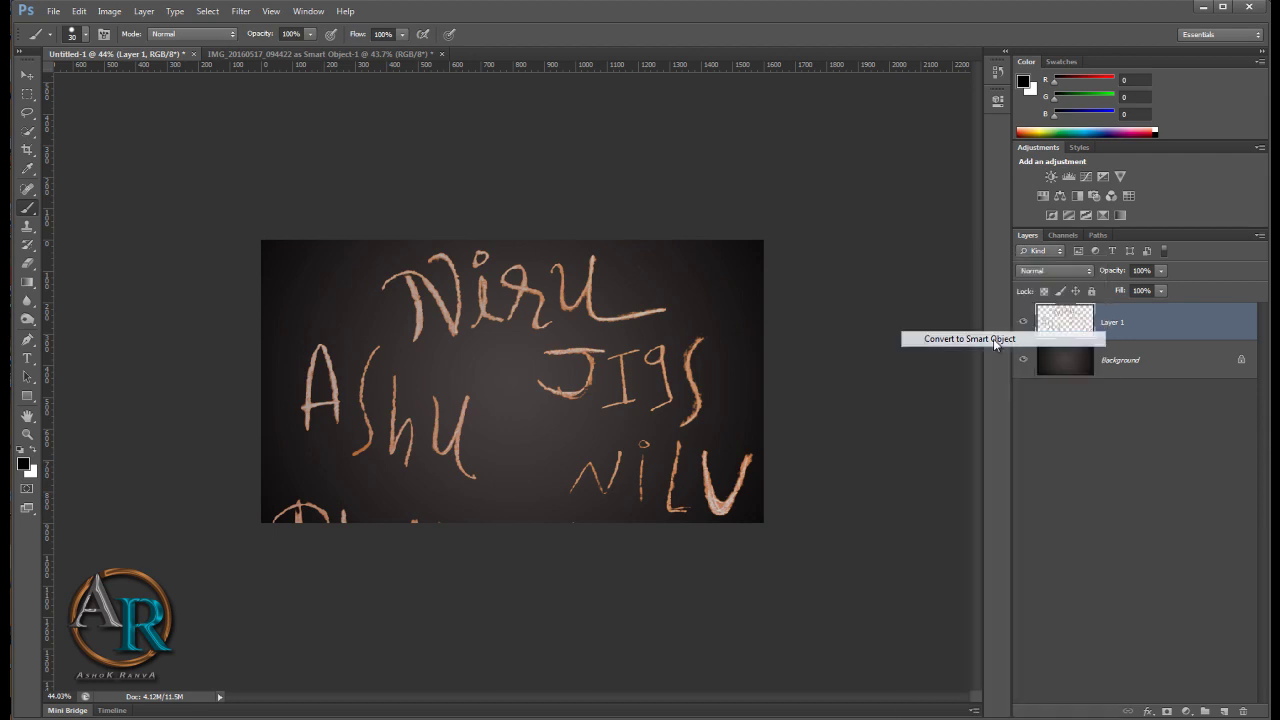
click(995, 340)
Step: Scale the names to about 73% and move them right to centre them
key(ctrl+t)
key(ctrl+0)
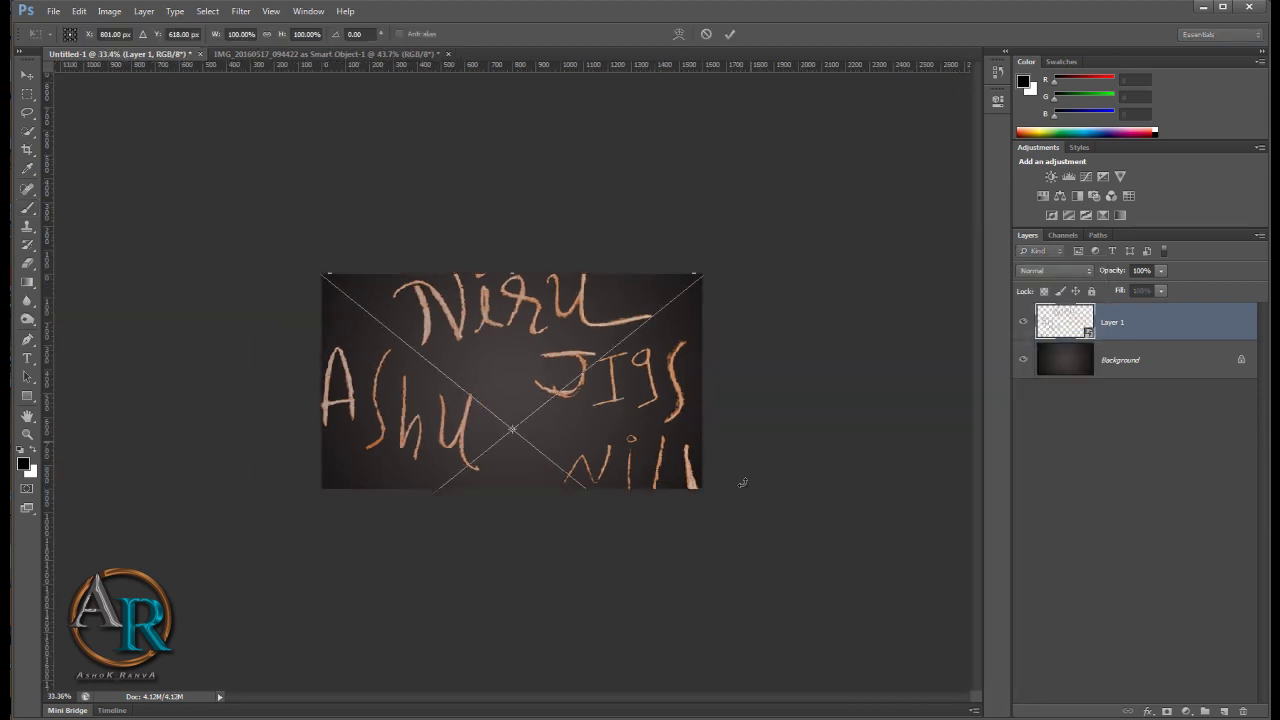
drag(692, 570, 630, 455)
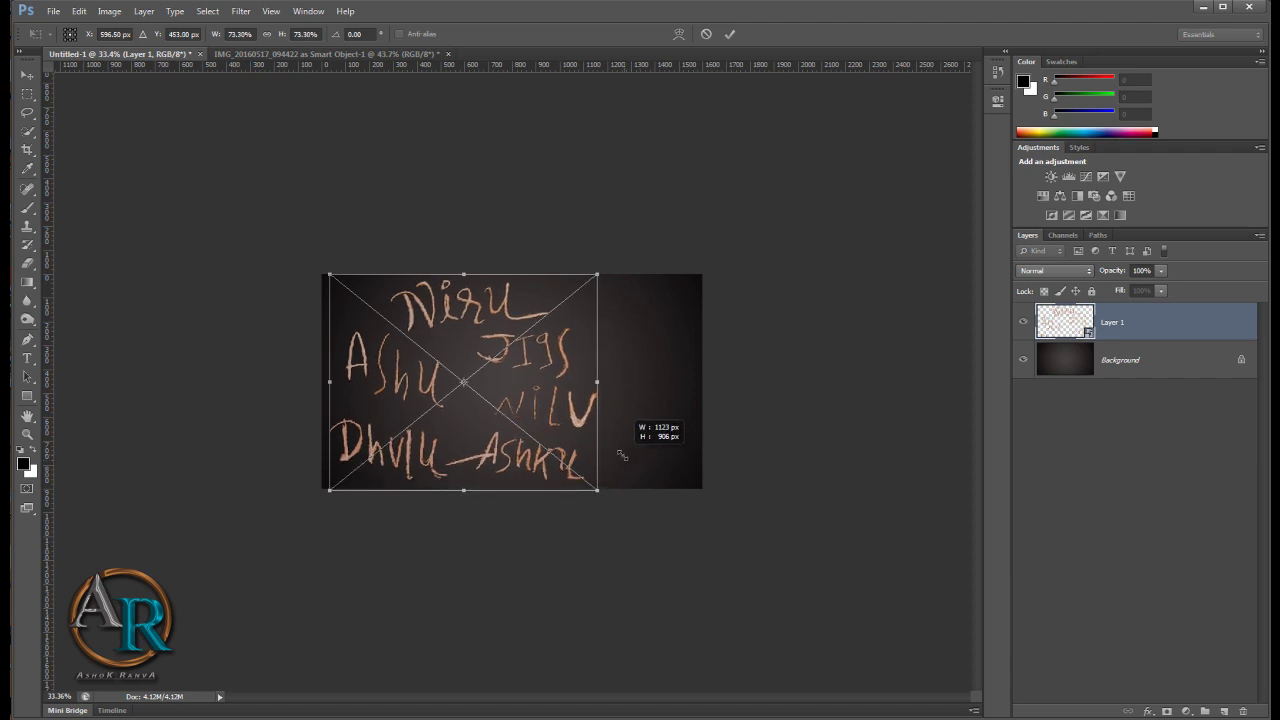
drag(630, 455, 638, 458)
drag(537, 383, 588, 385)
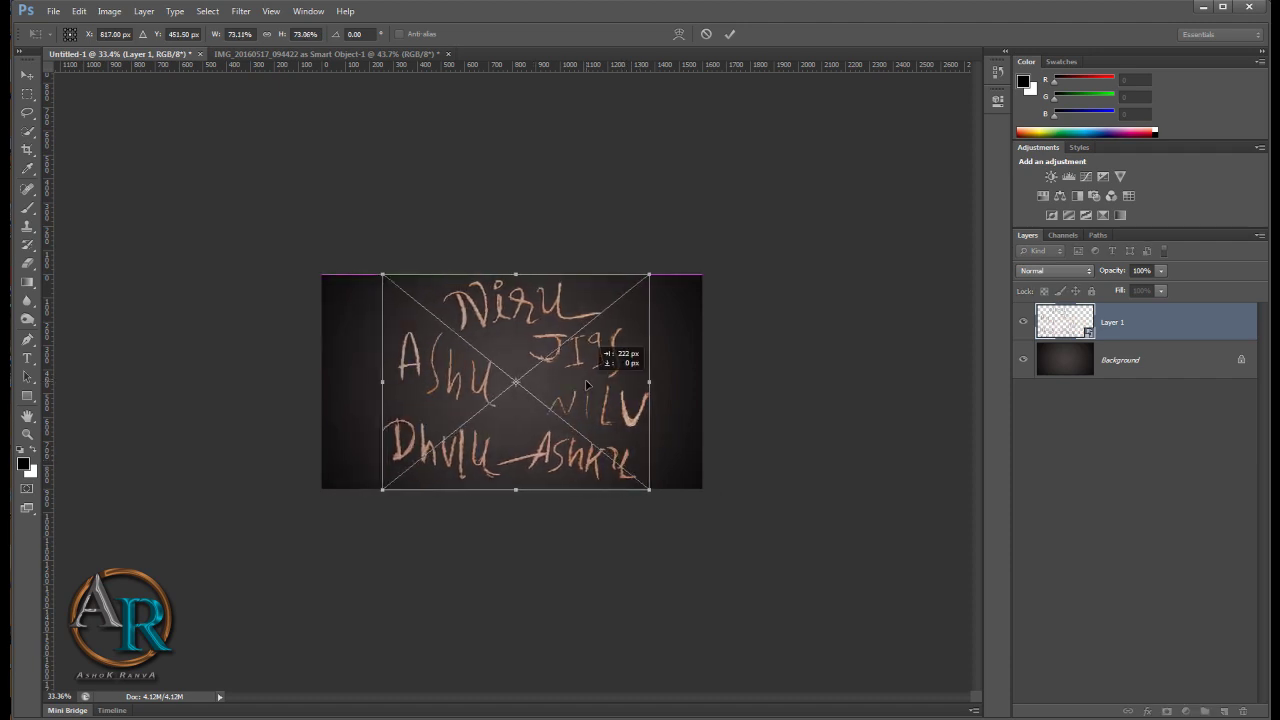
scroll(590, 387, down, 2)
scroll(596, 390, up, 3)
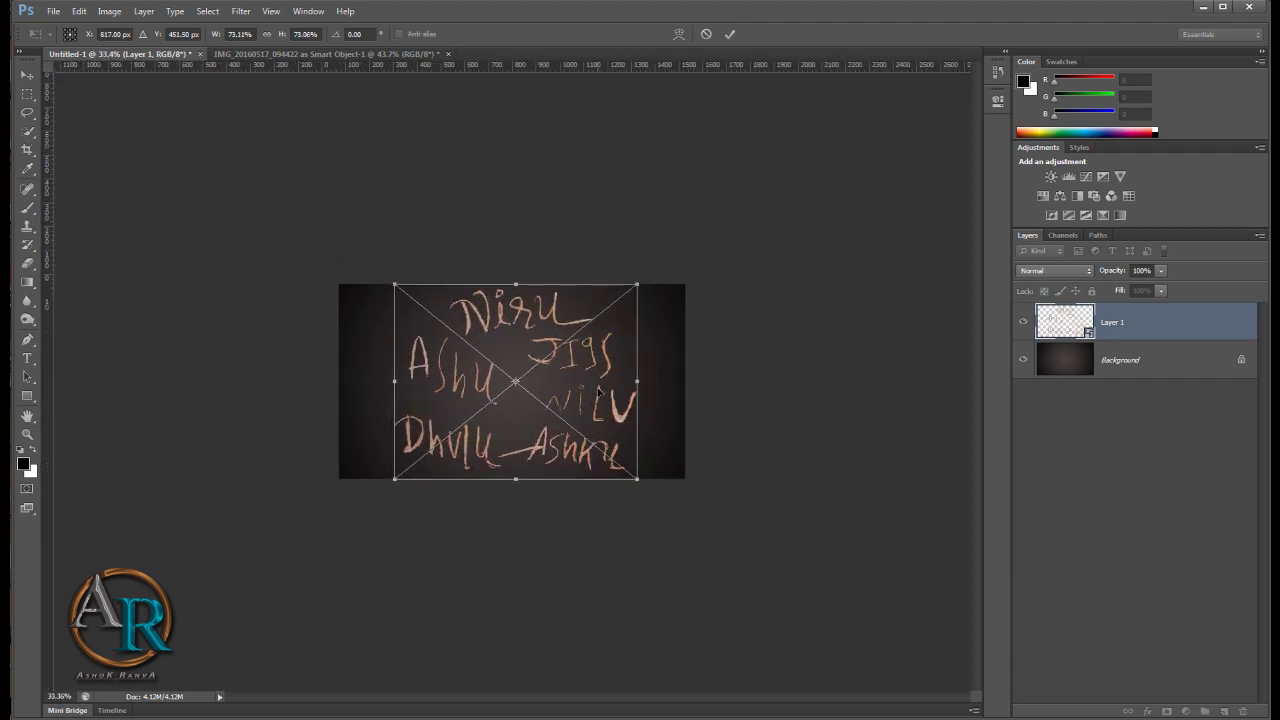
scroll(598, 392, up, 1)
scroll(598, 392, up, 2)
scroll(598, 393, up, 1)
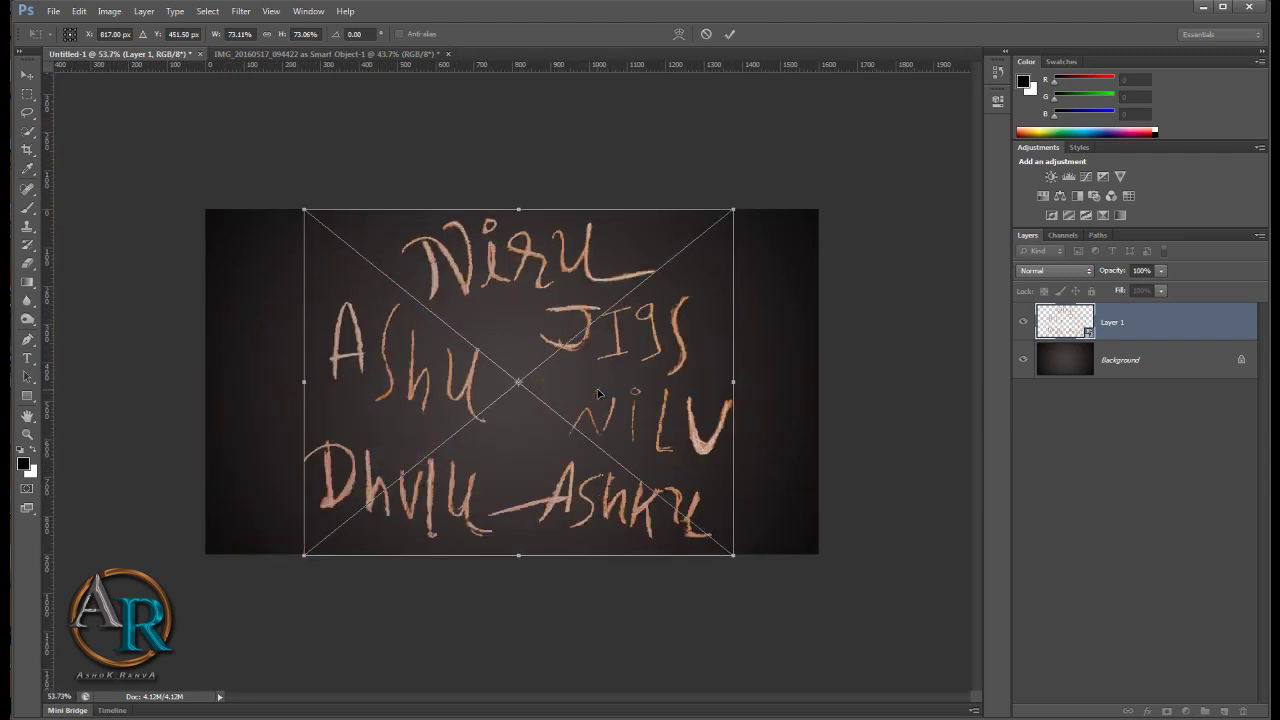
key(b)
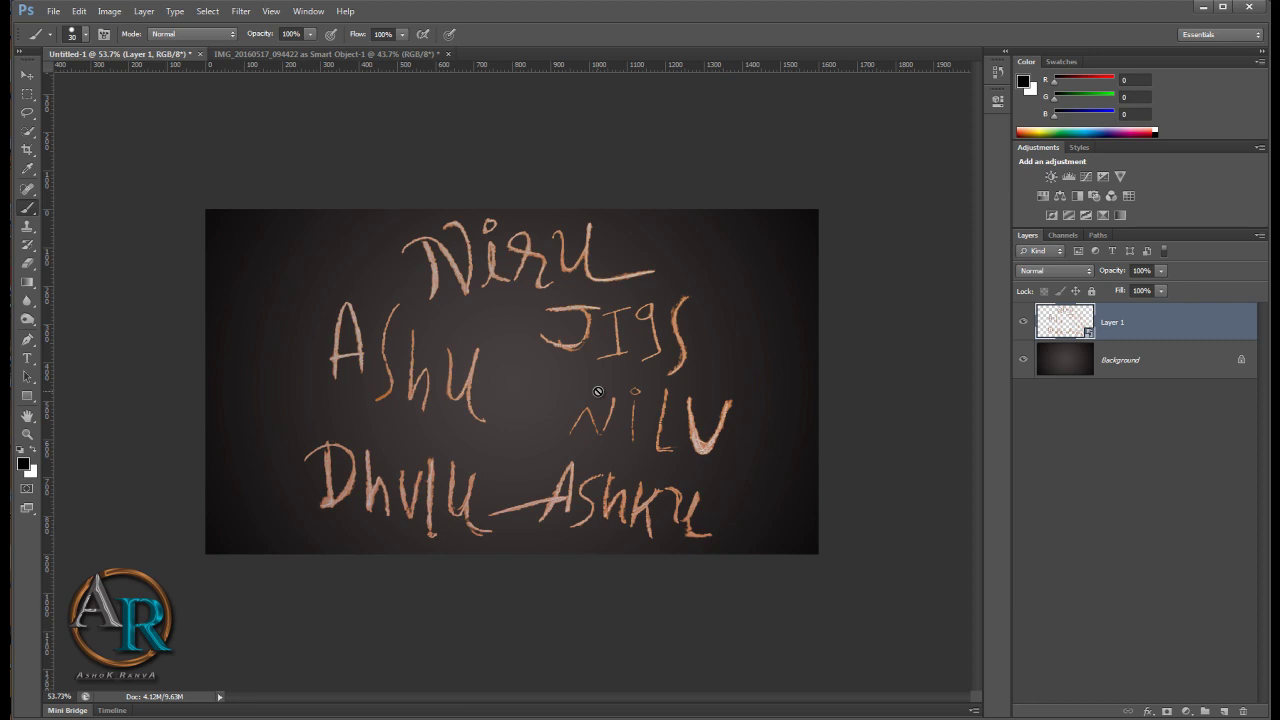
scroll(598, 391, up, 1)
scroll(598, 391, up, 1)
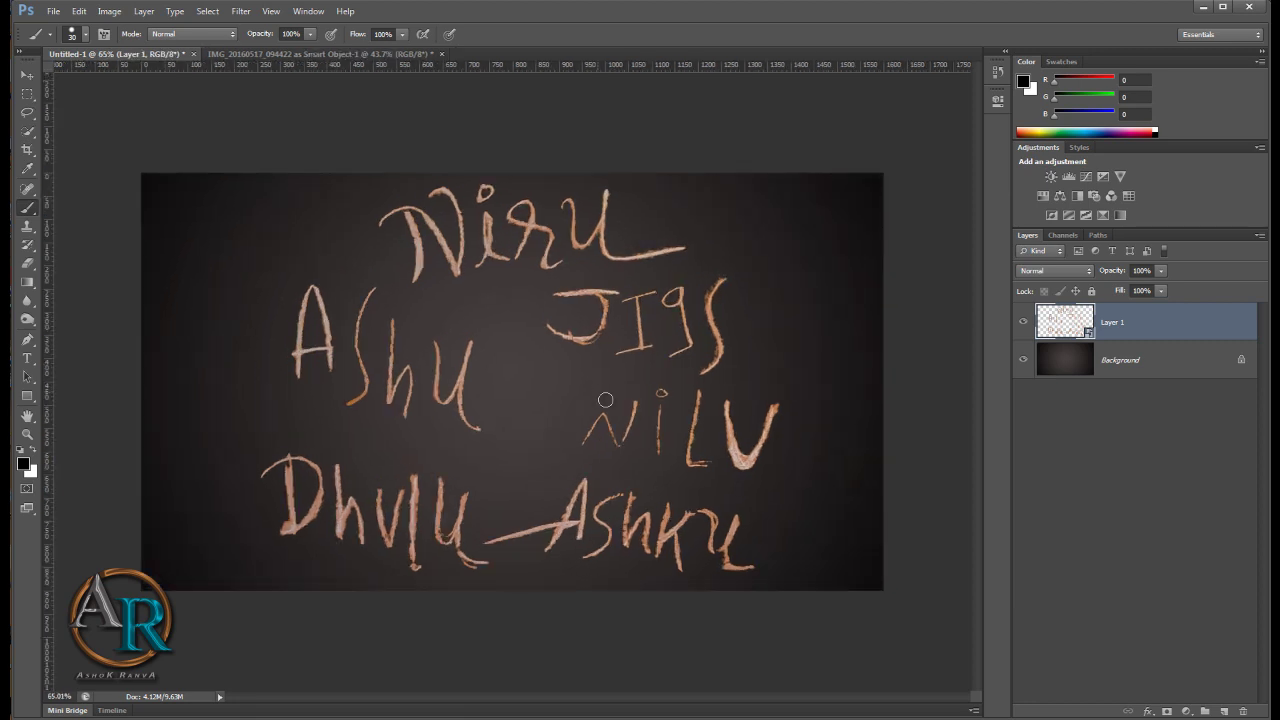
scroll(598, 391, up, 2)
scroll(598, 391, up, 1)
scroll(598, 391, up, 1)
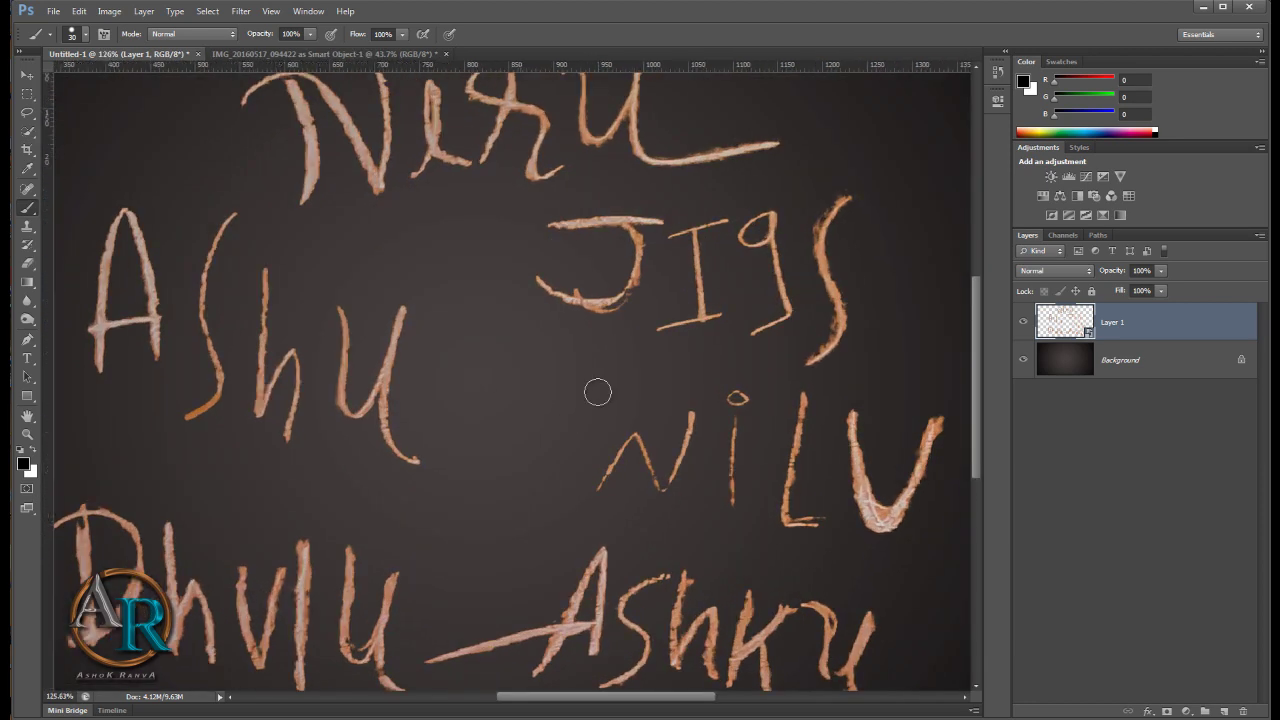
scroll(598, 391, up, 1)
scroll(598, 391, up, 1)
scroll(598, 391, up, 1)
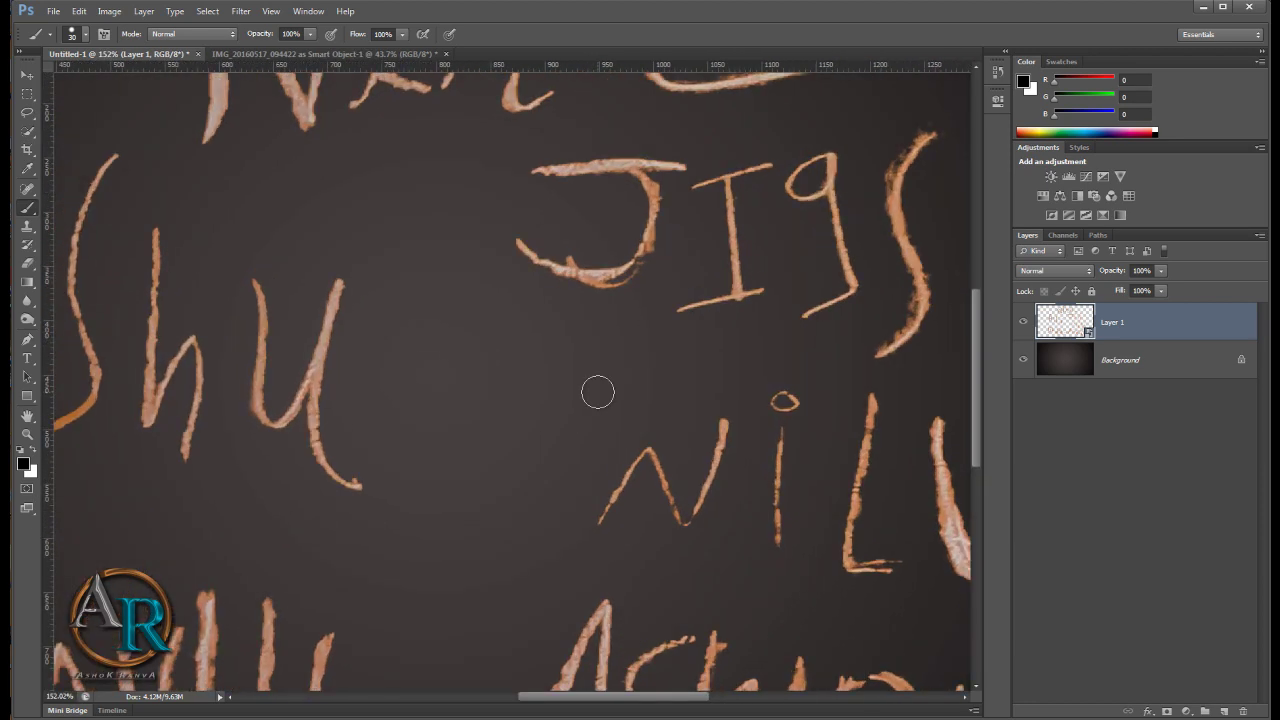
scroll(597, 392, down, 2)
scroll(597, 392, down, 1)
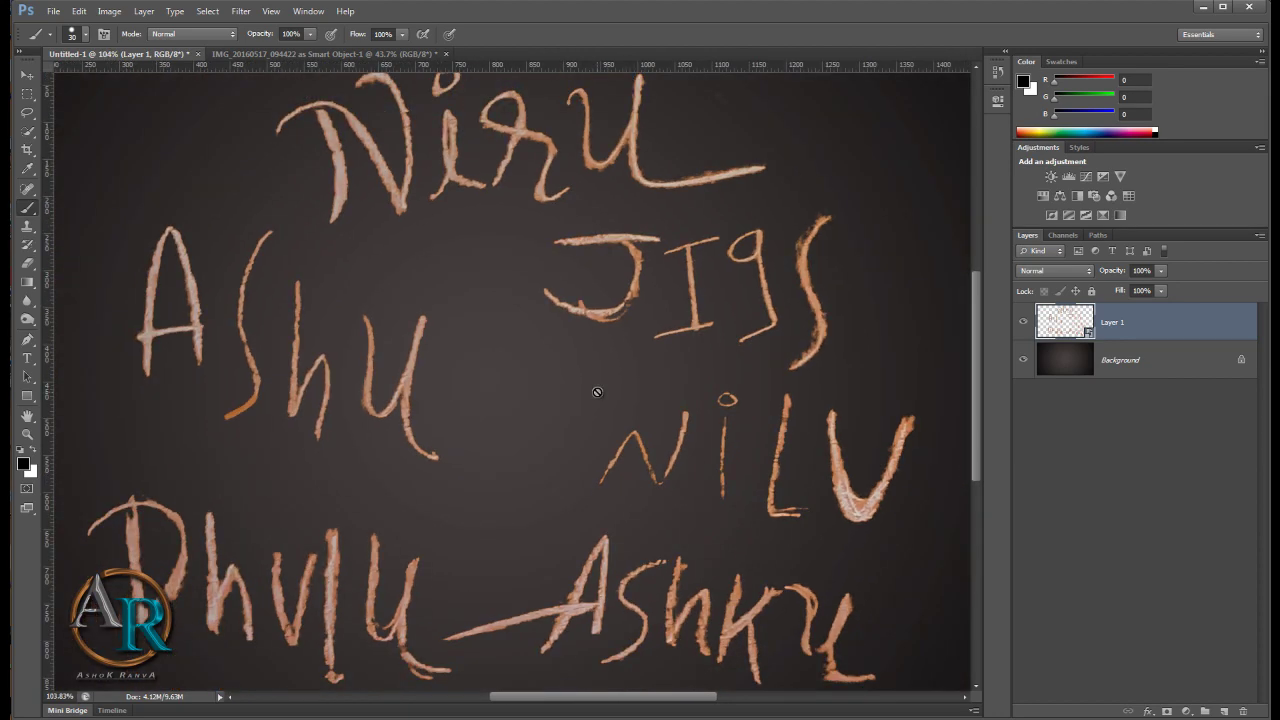
scroll(597, 391, down, 2)
scroll(597, 391, down, 1)
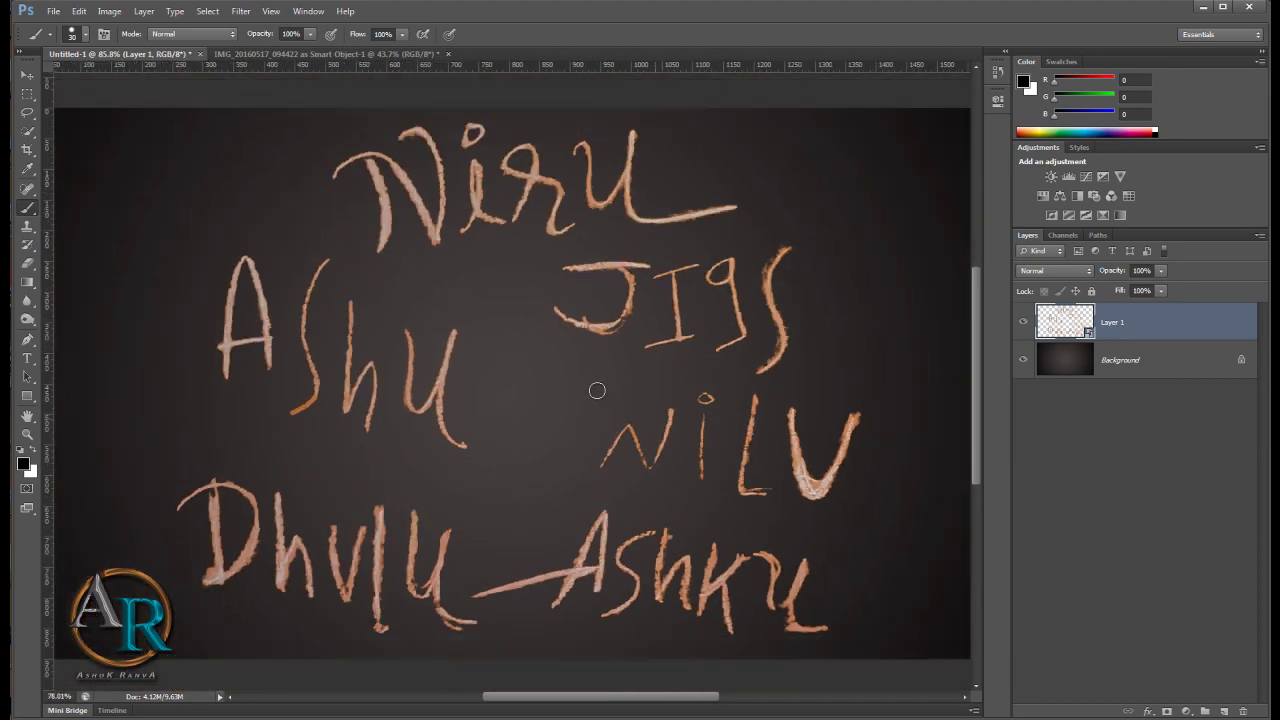
scroll(597, 391, down, 1)
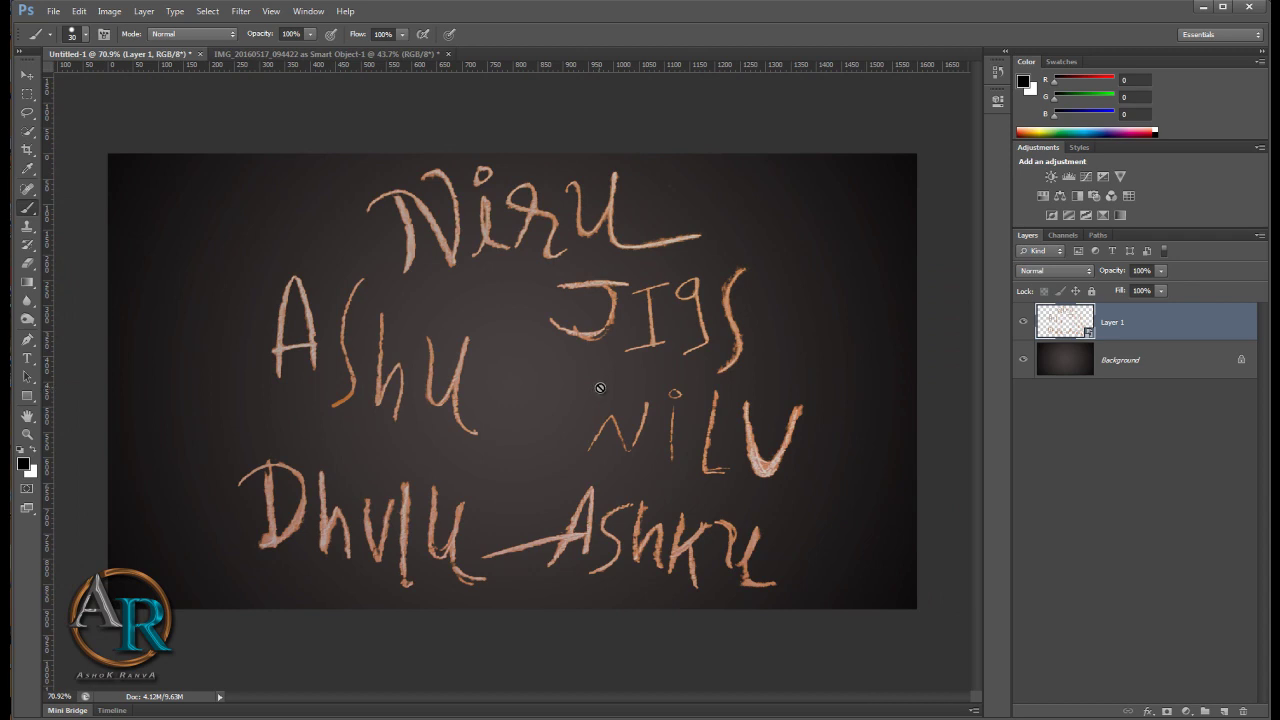
Step: Give Layer 1 a Color Overlay in cyan #2db5c9
ctrl+click(1068, 332)
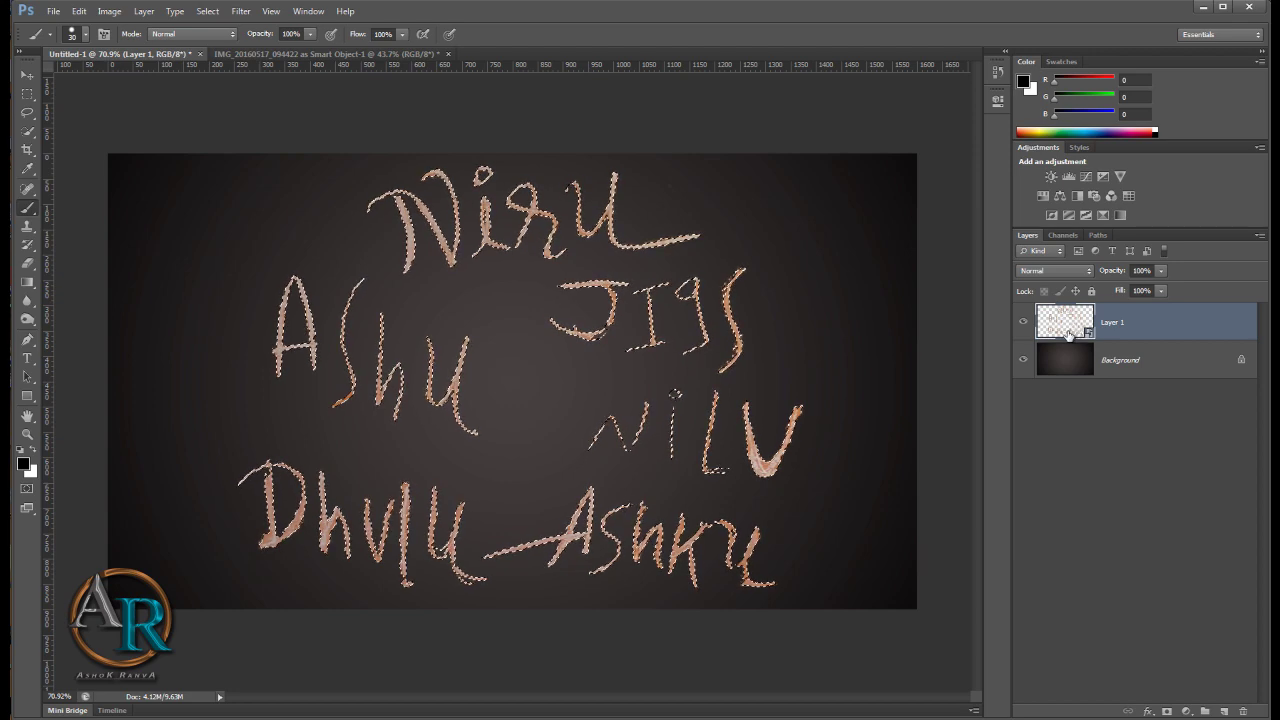
double_click(1214, 321)
click(864, 338)
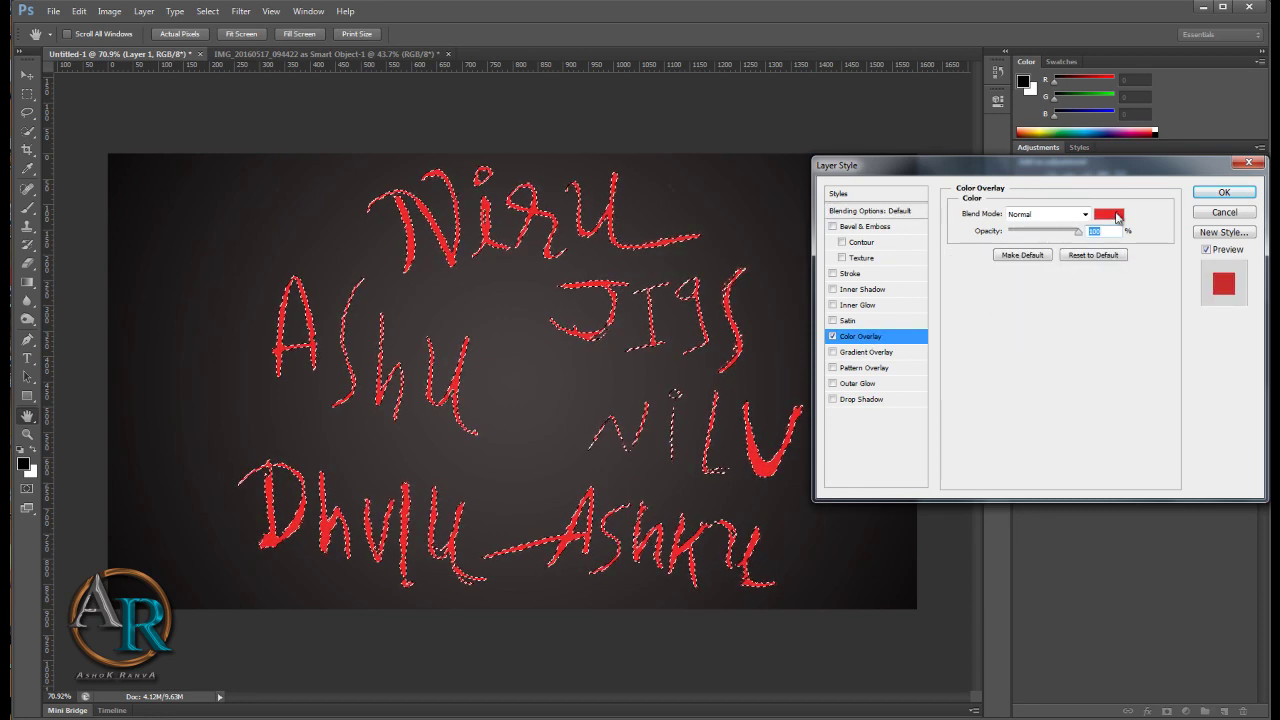
click(1117, 218)
click(944, 342)
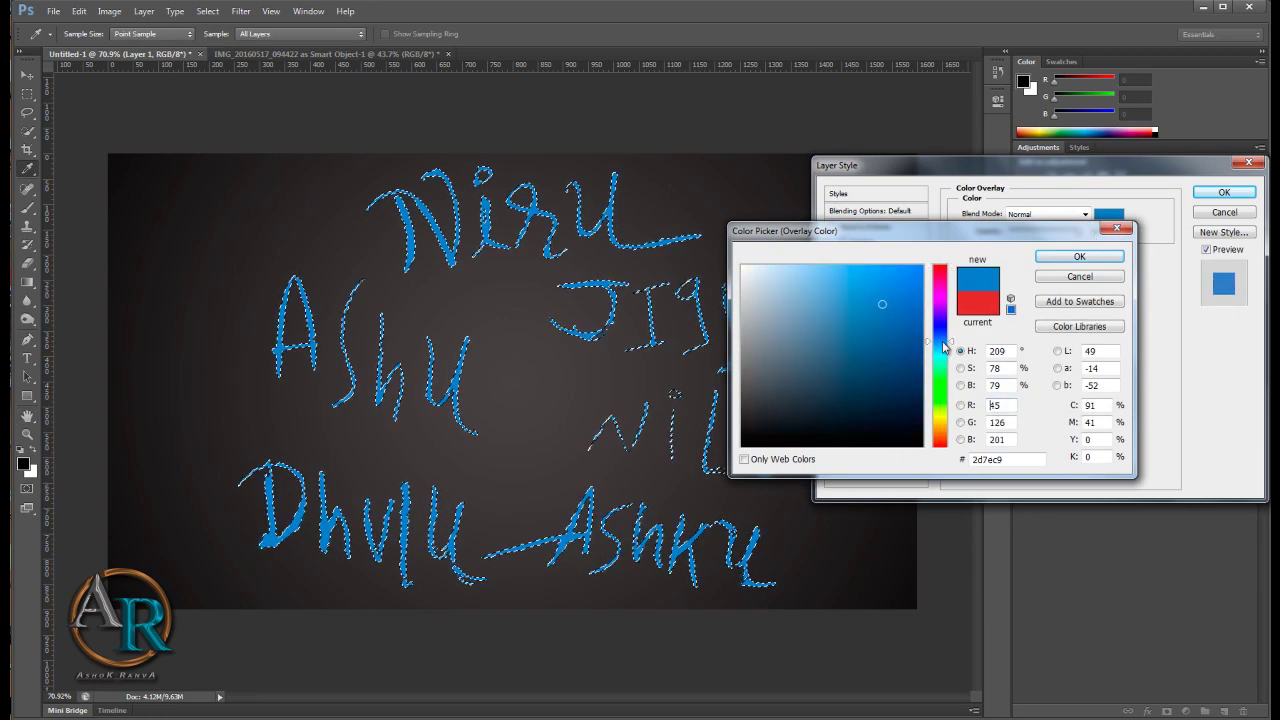
click(940, 351)
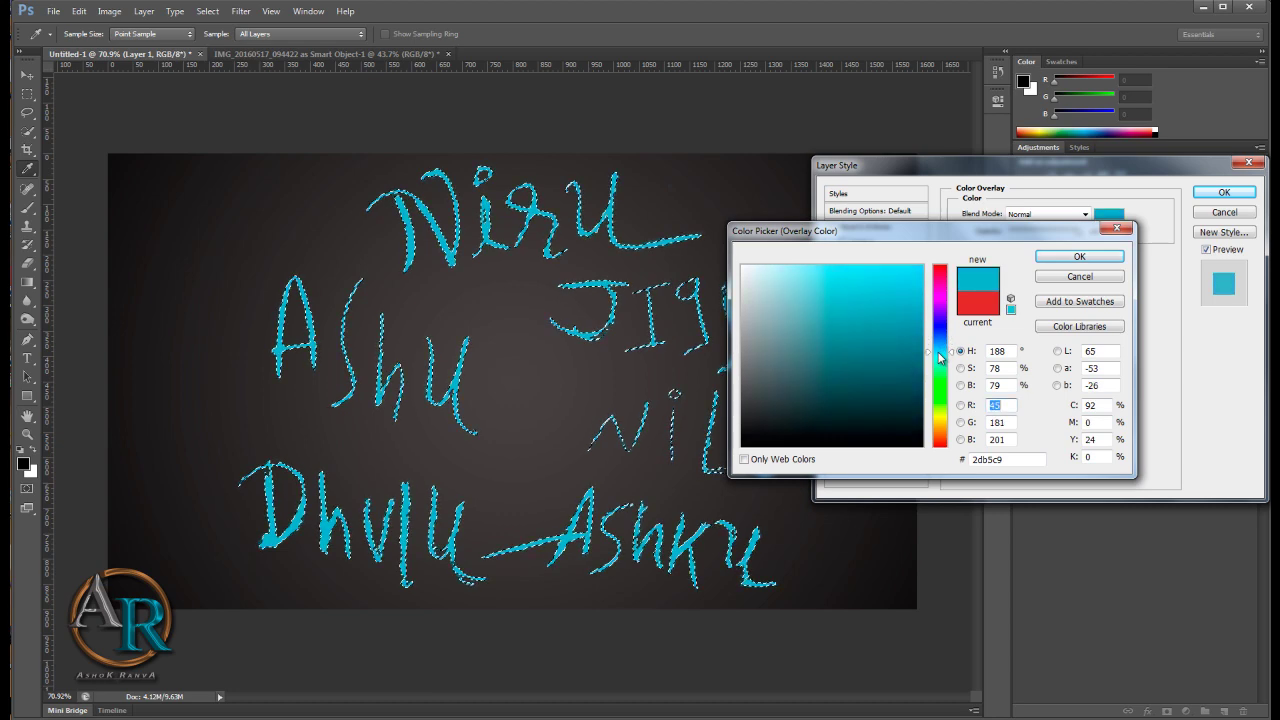
click(1065, 257)
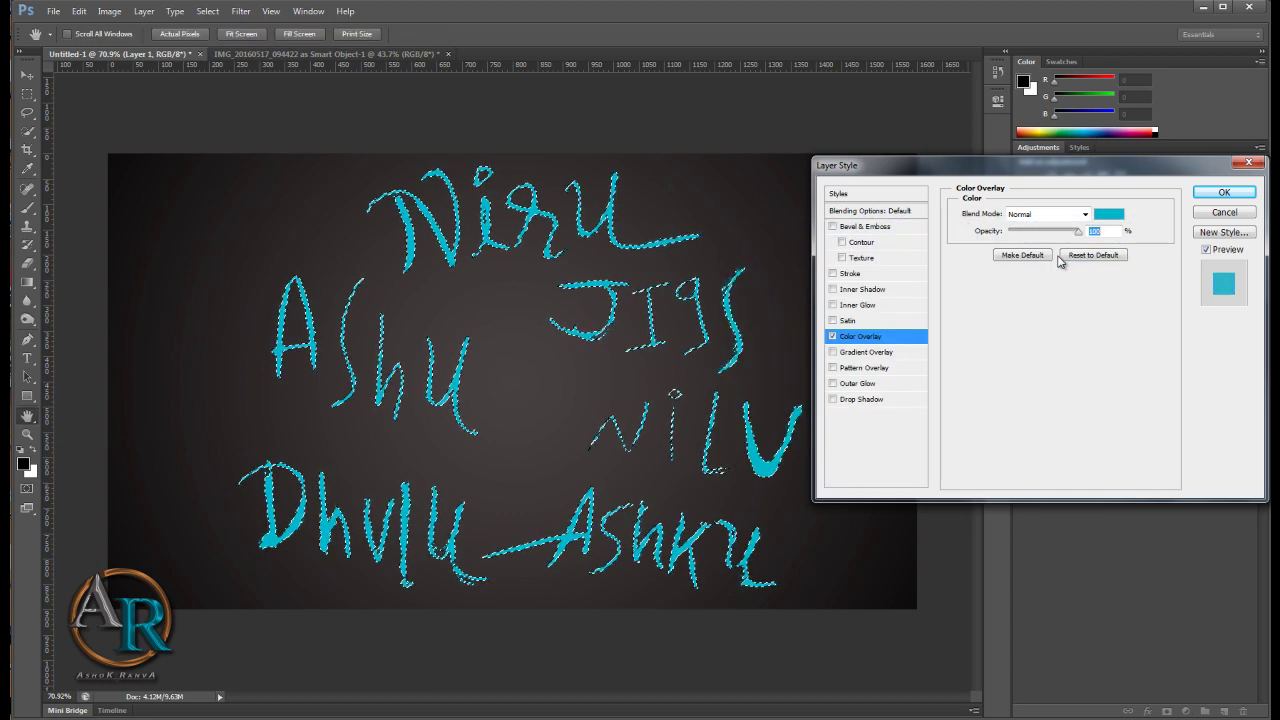
click(1234, 196)
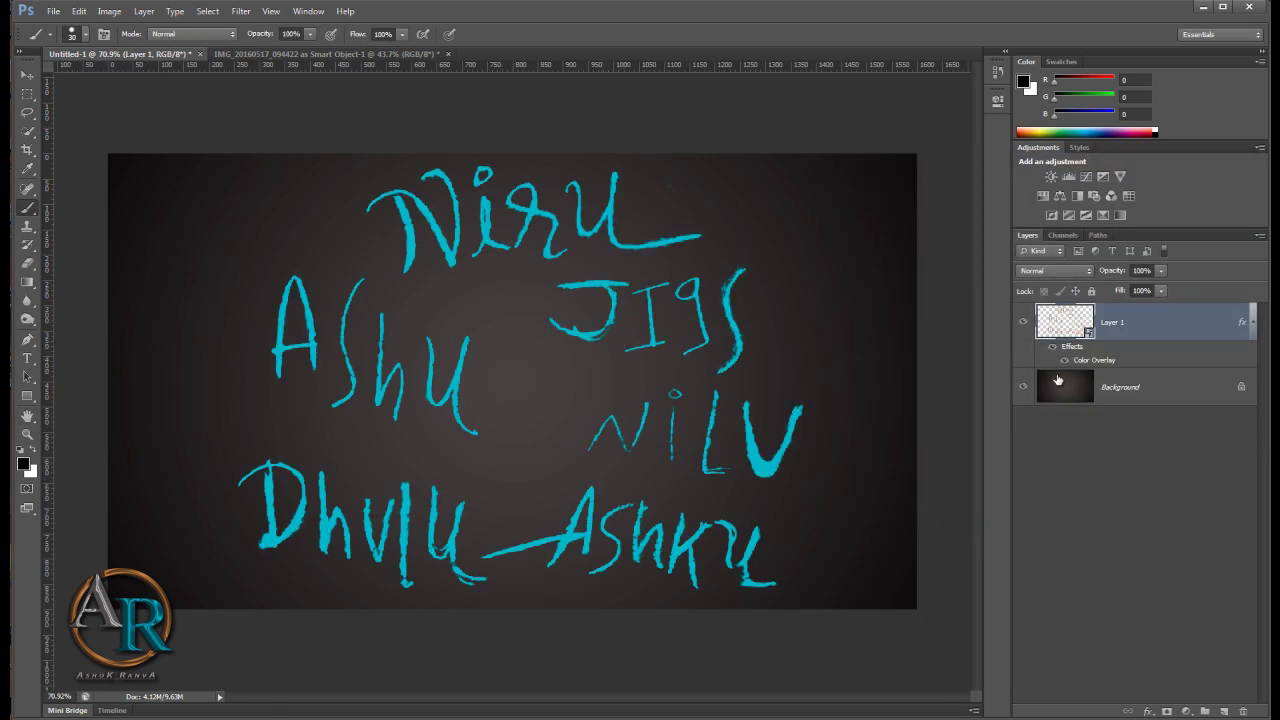
Step: Add a Drop Shadow to Layer 1 with its distance pushed to about 30 px
double_click(1175, 335)
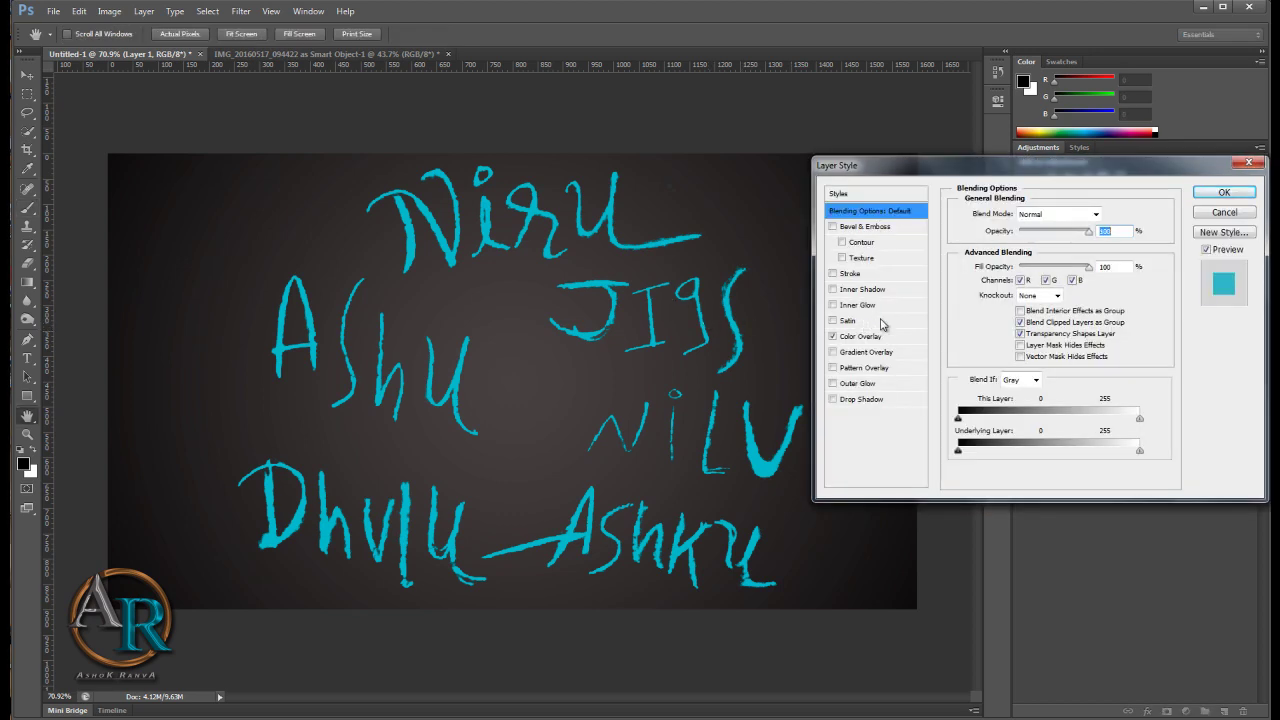
click(850, 399)
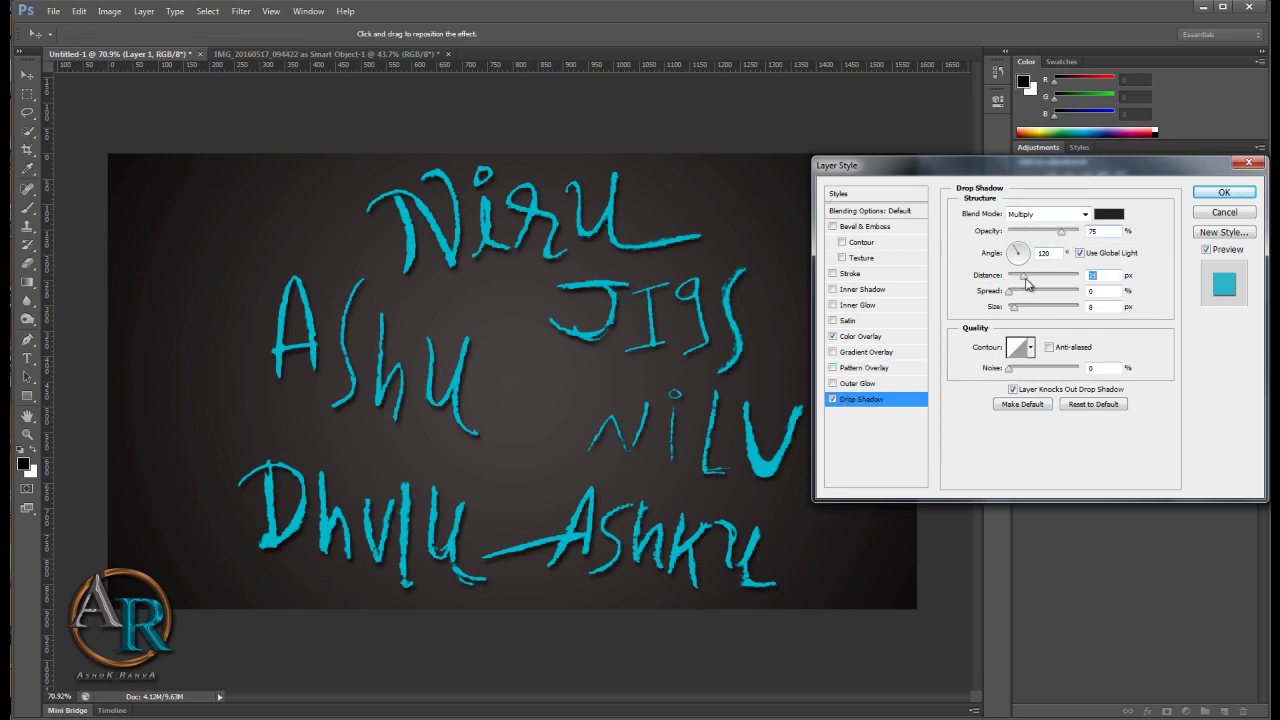
mouse_move(1015, 277)
mouse_down()
mouse_move(1029, 276)
mouse_move(1008, 311)
mouse_up()
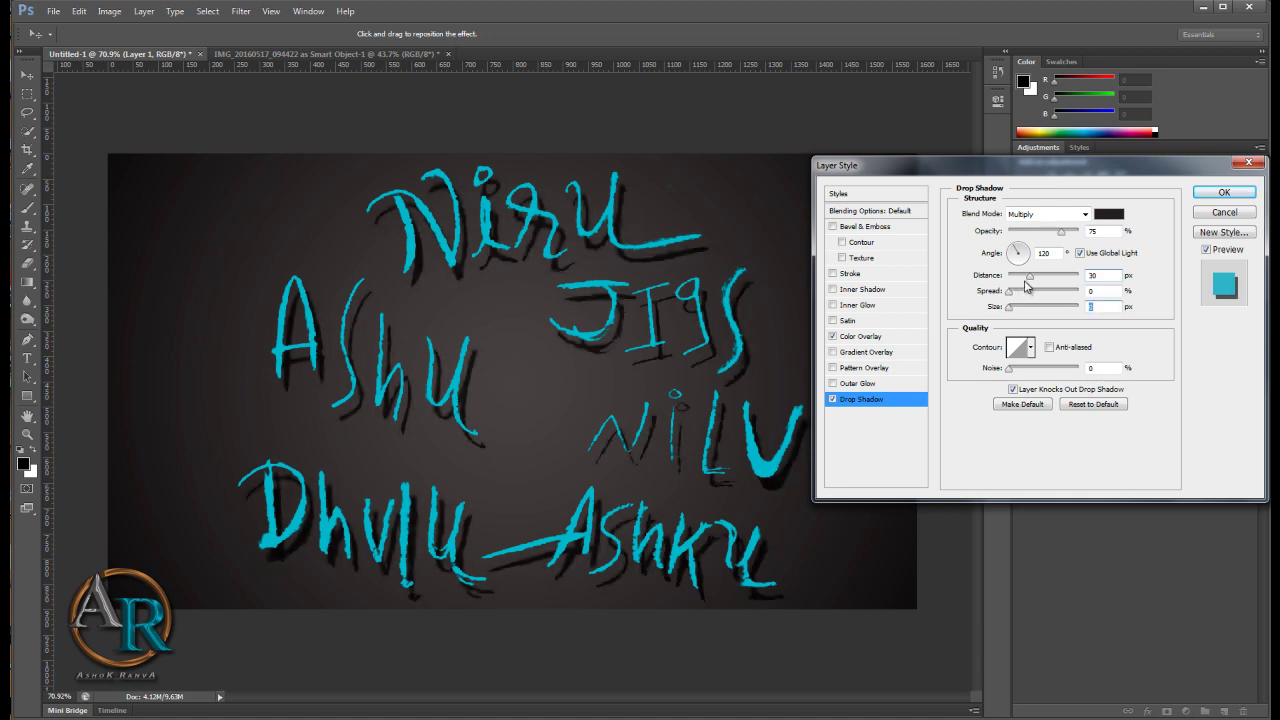
drag(1029, 281, 1033, 283)
Step: Browse the shadow contours, then add a Bevel & Emboss styled as Outer Bevel
click(1031, 347)
click(1031, 347)
click(868, 229)
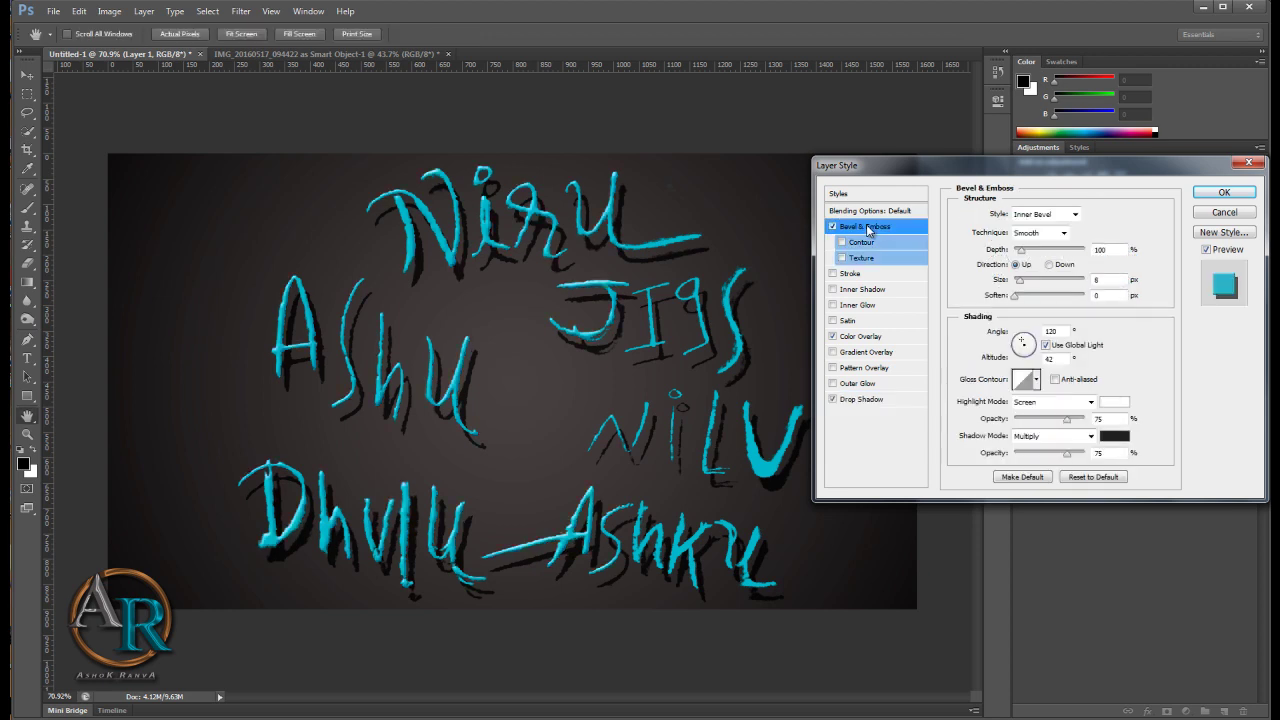
click(1066, 218)
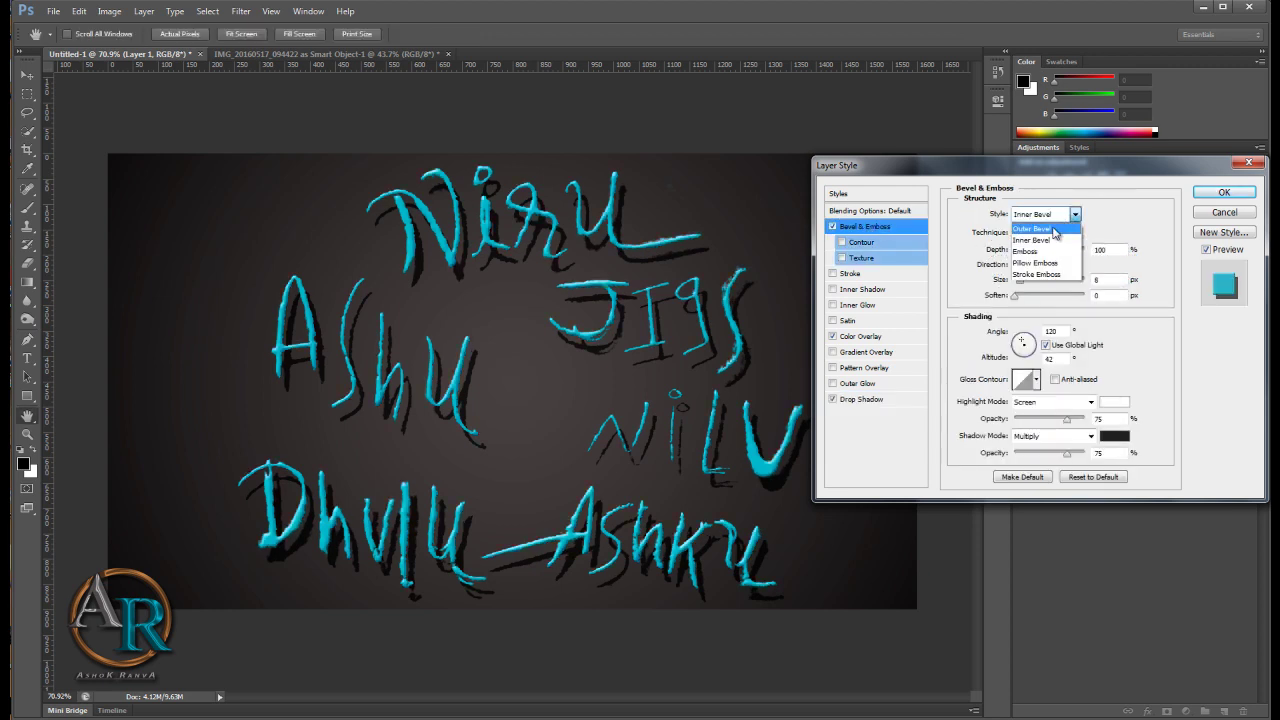
click(1052, 229)
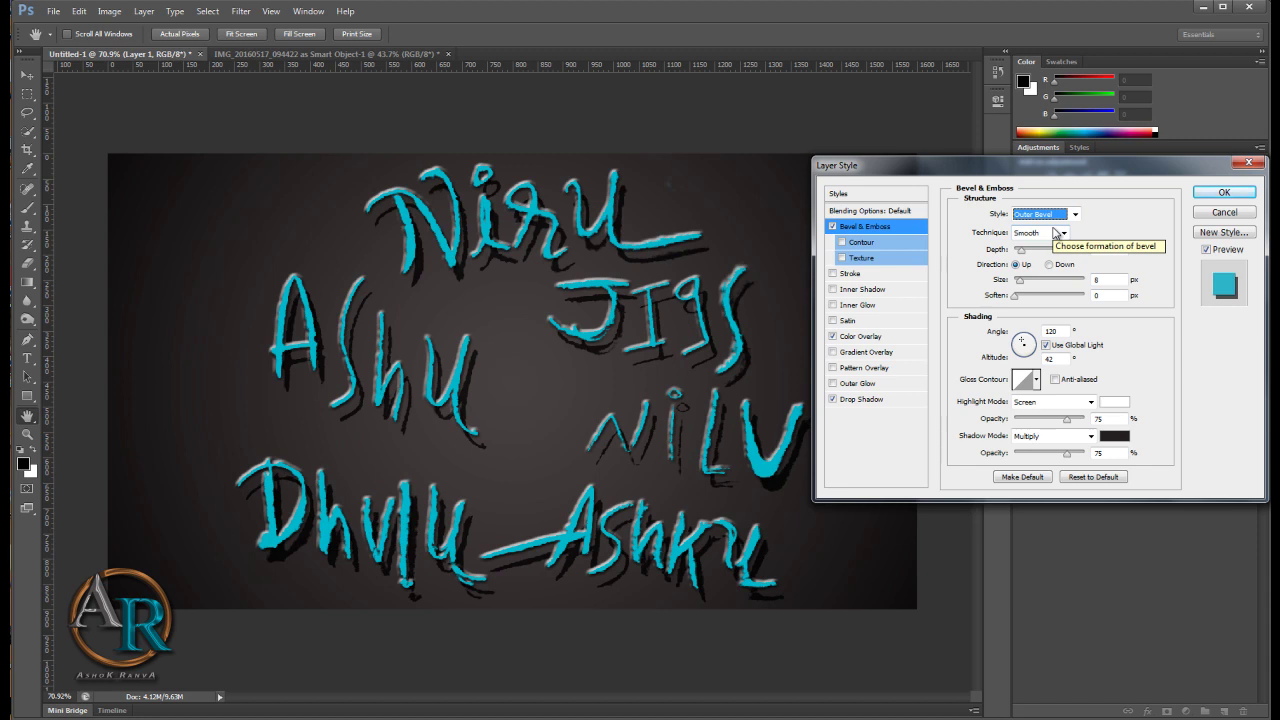
Step: Switch the bevel back to Inner Bevel with 490% depth and 79 px size
click(1042, 214)
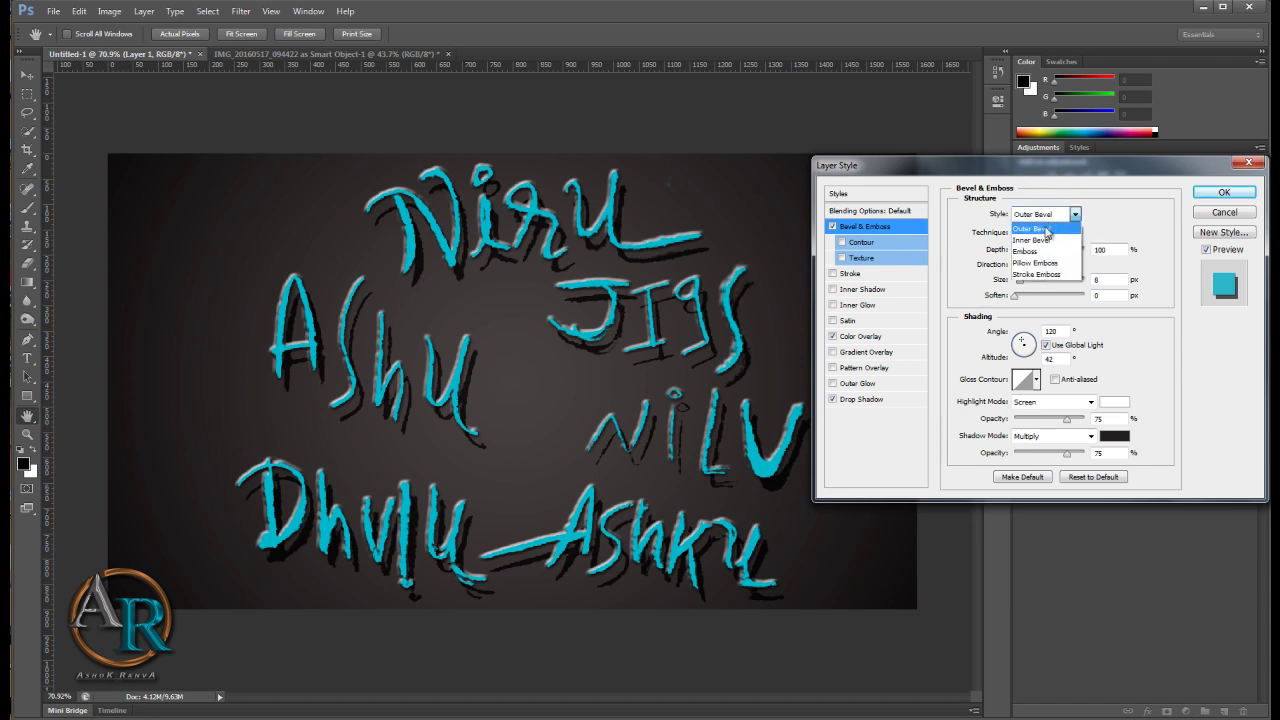
click(1041, 240)
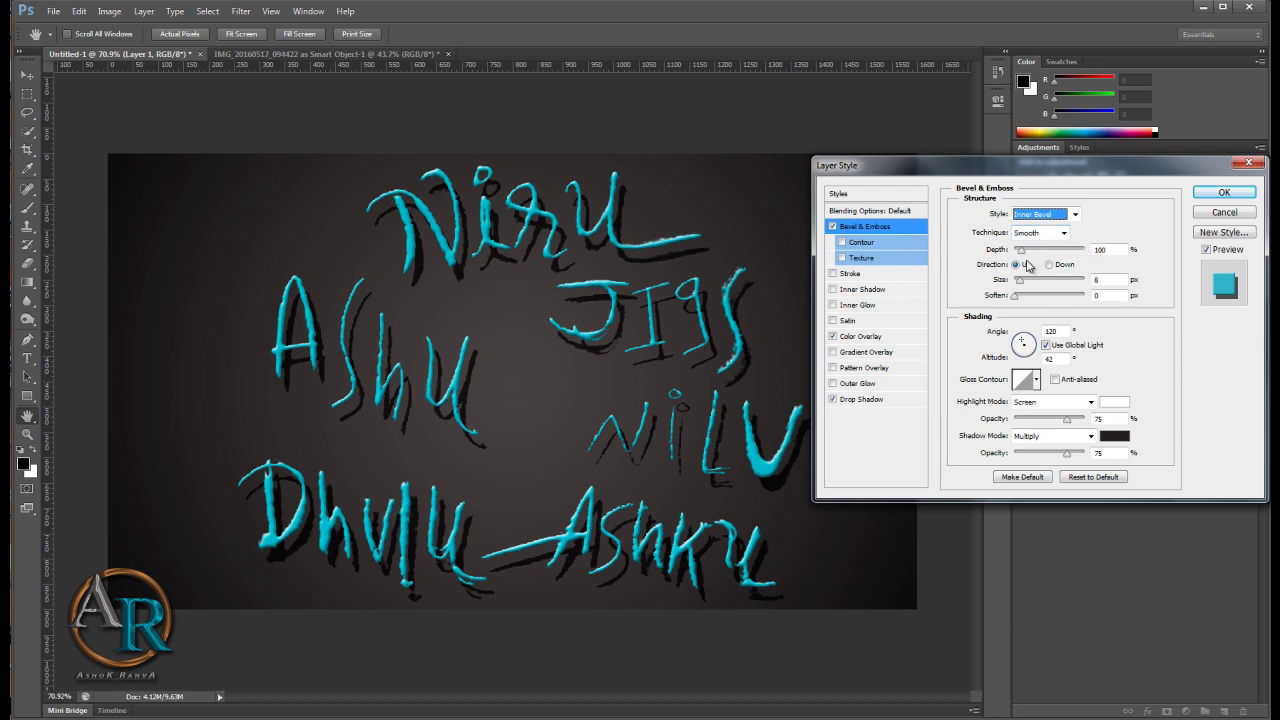
mouse_move(1022, 250)
mouse_down()
mouse_move(1042, 257)
mouse_move(1024, 257)
mouse_move(1040, 287)
mouse_up()
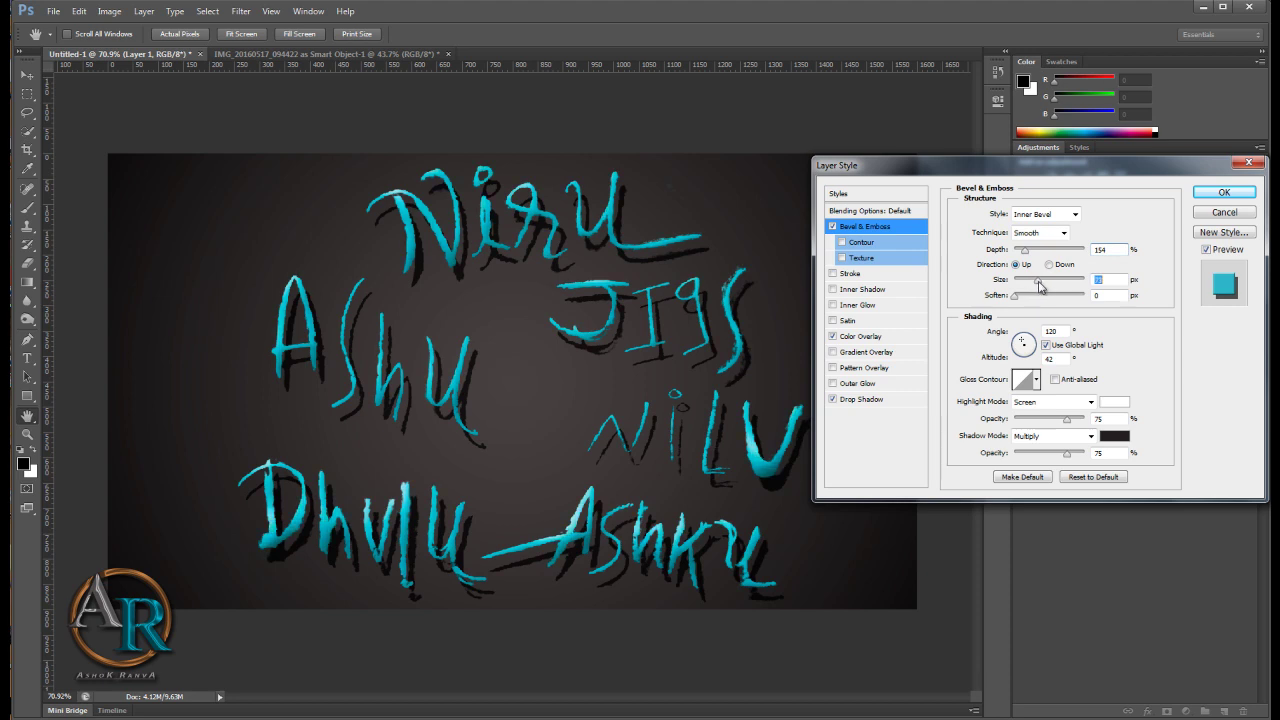
mouse_move(1024, 250)
mouse_down()
mouse_move(1060, 263)
mouse_move(1025, 296)
mouse_up()
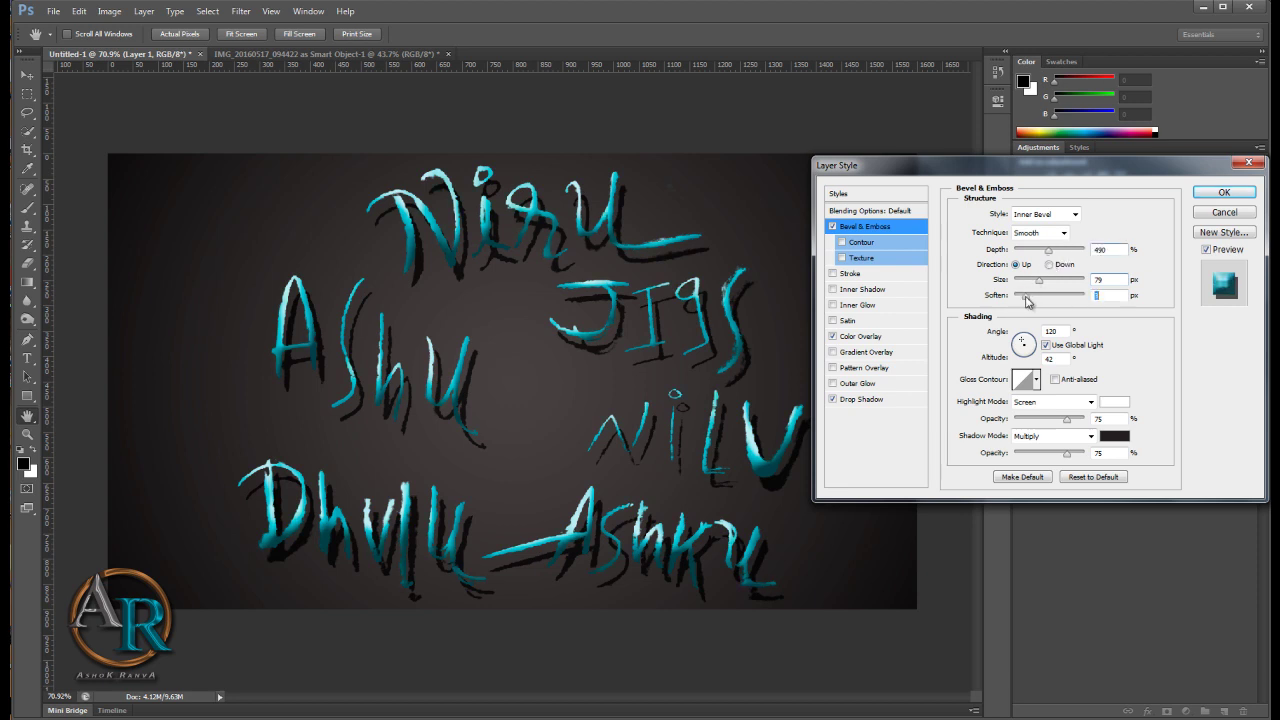
Step: Apply the Ring - Double gloss contour to the bevel and inspect its curve
click(1037, 379)
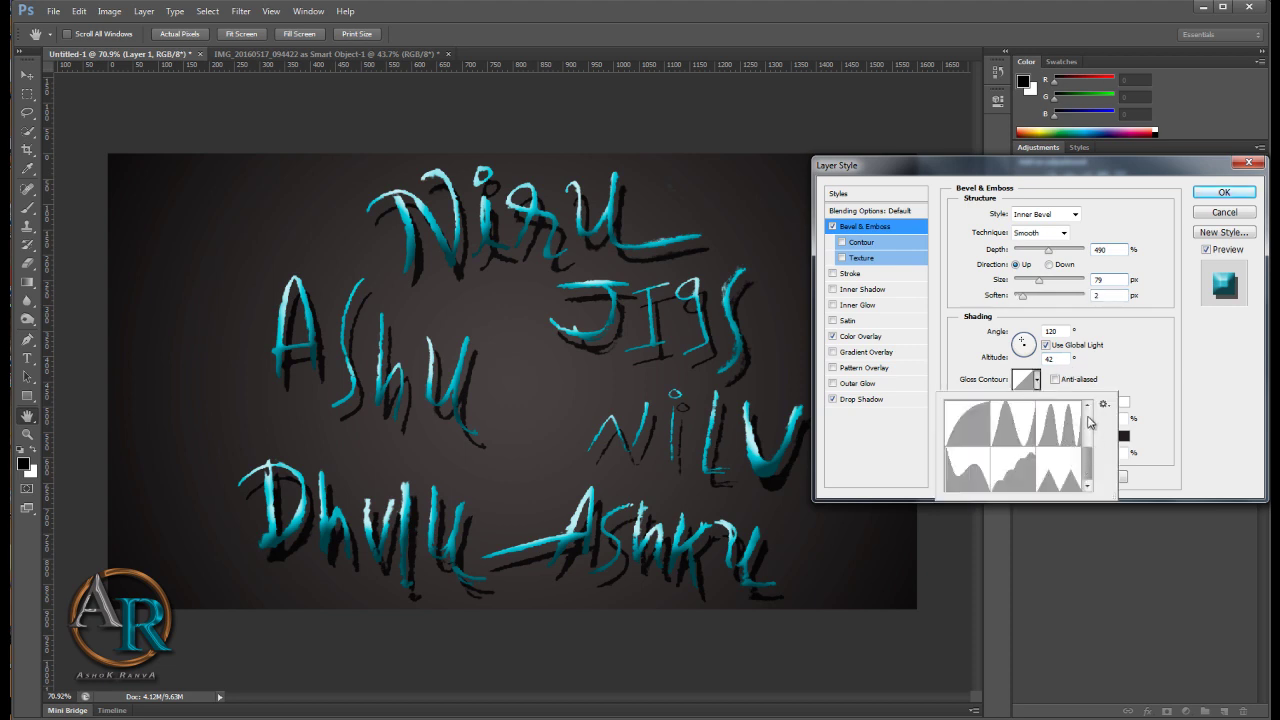
drag(1085, 483, 1087, 425)
click(1056, 460)
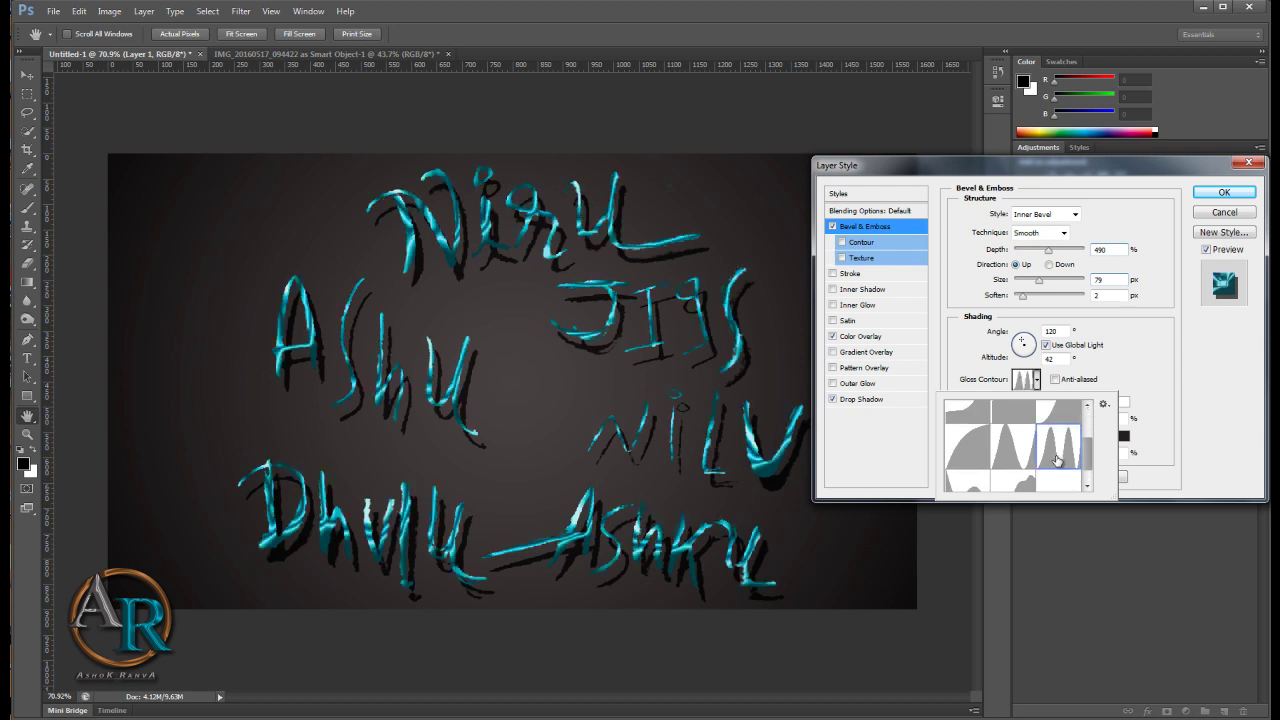
click(1025, 381)
click(1025, 381)
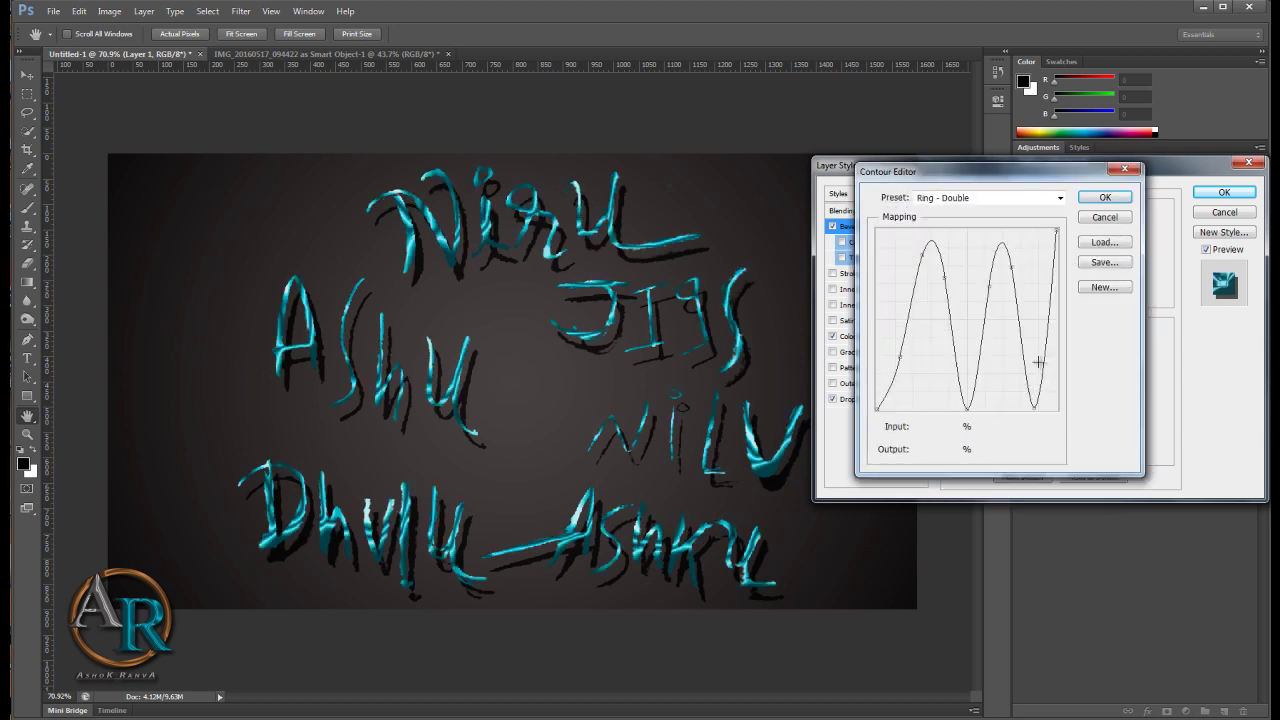
click(1105, 197)
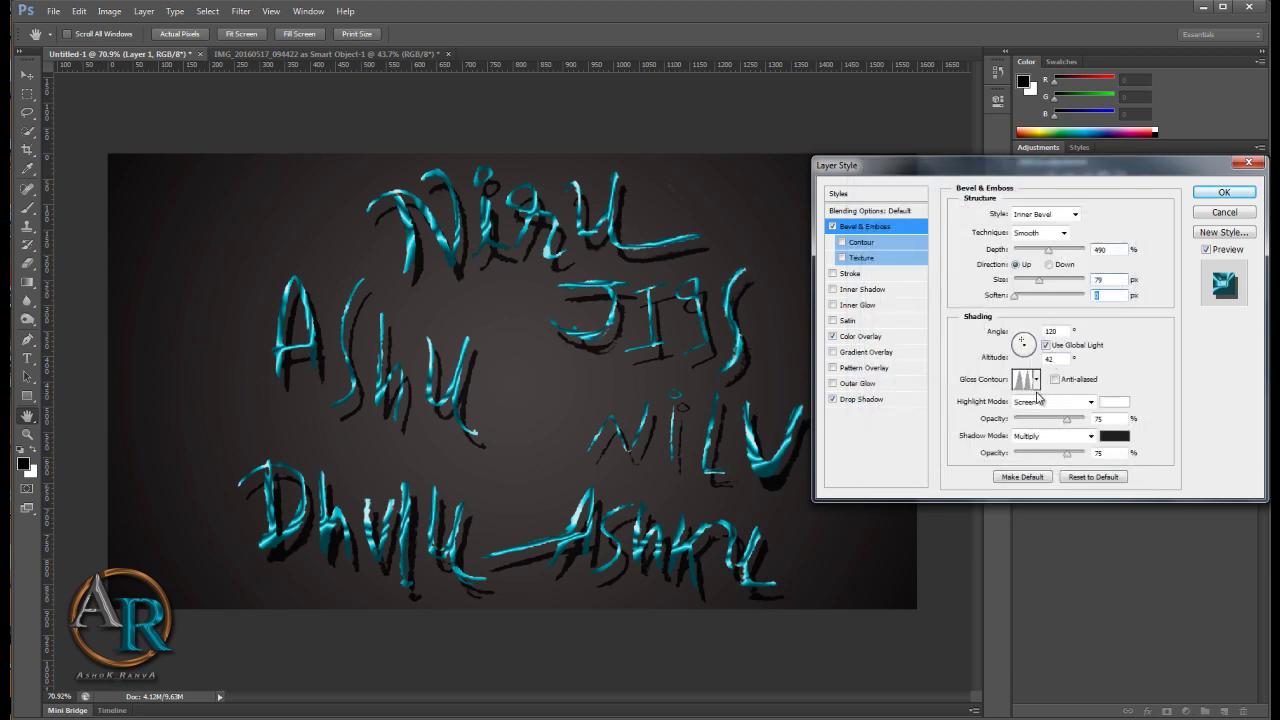
click(1022, 381)
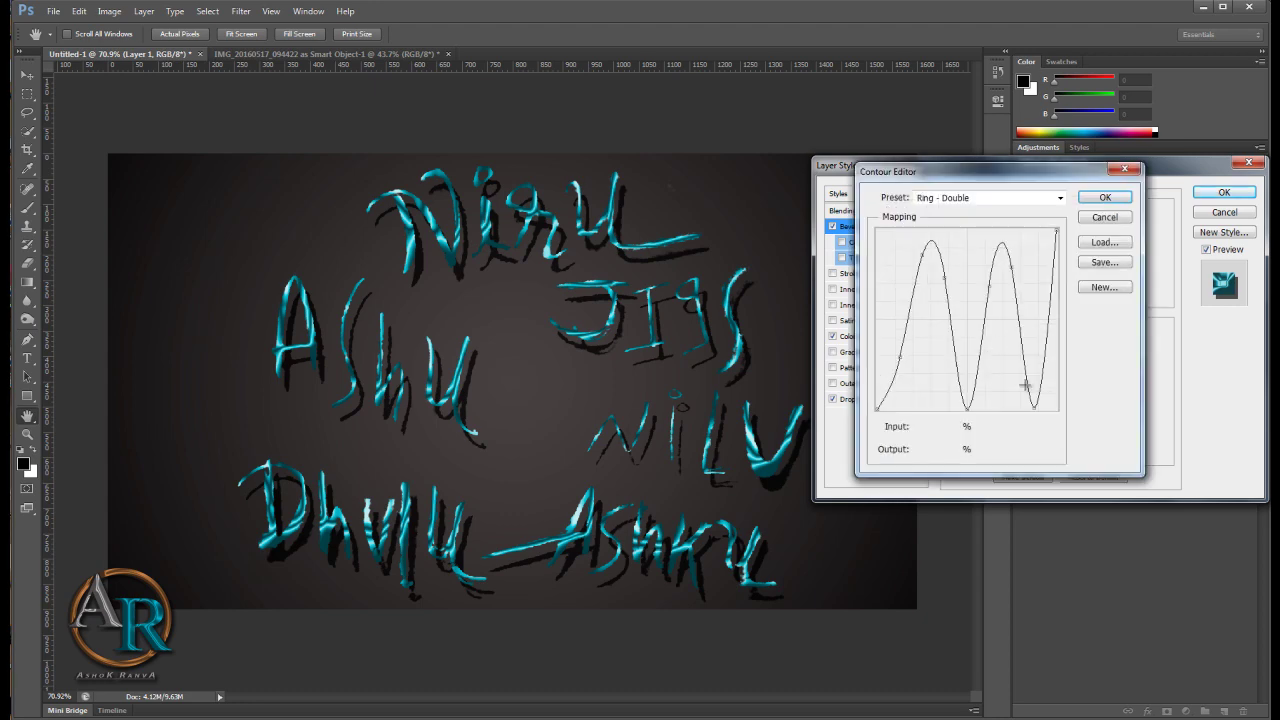
click(1124, 202)
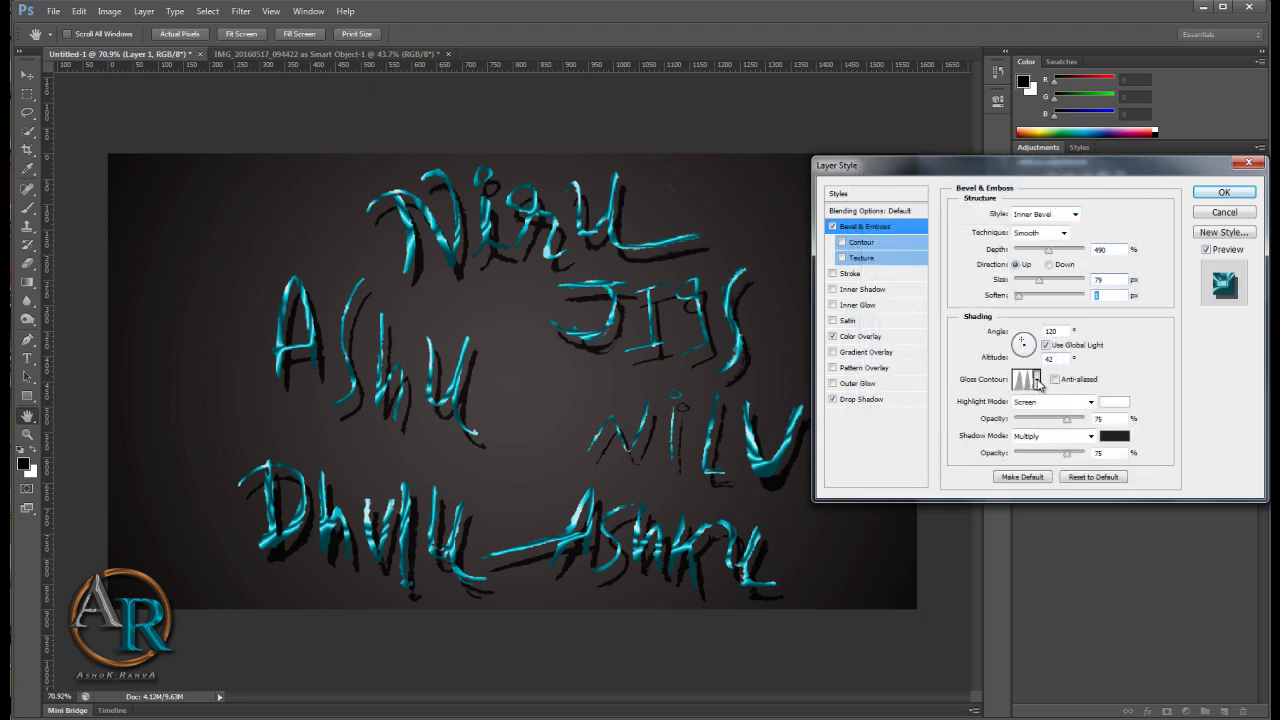
Step: Preview several gloss contour presets, including Cone - Inverted, on the names
click(1036, 380)
drag(1090, 446, 1086, 421)
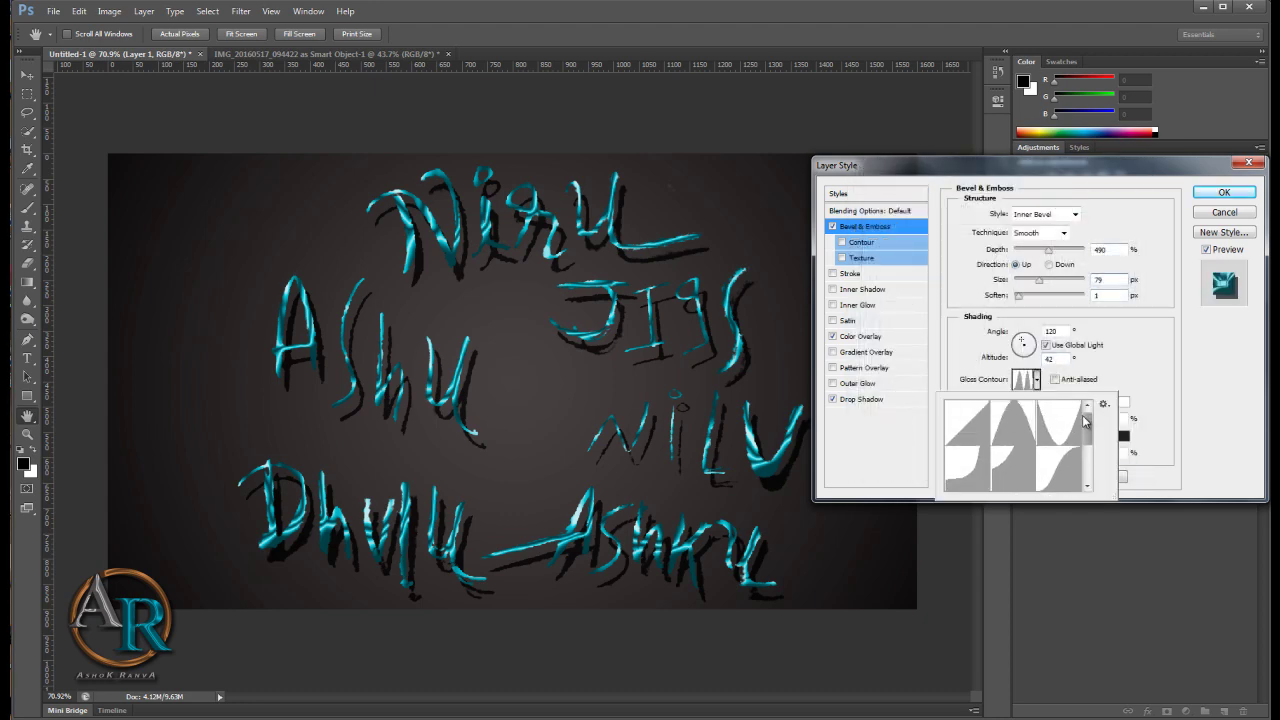
click(962, 428)
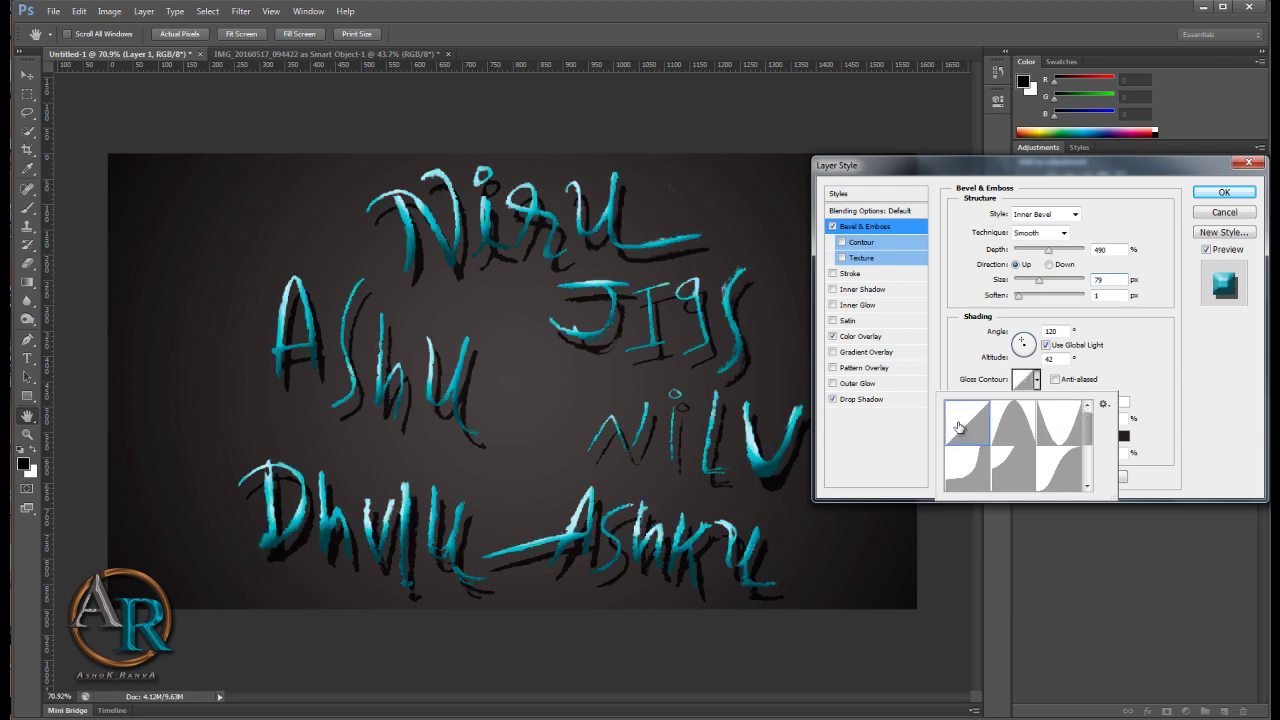
click(1022, 428)
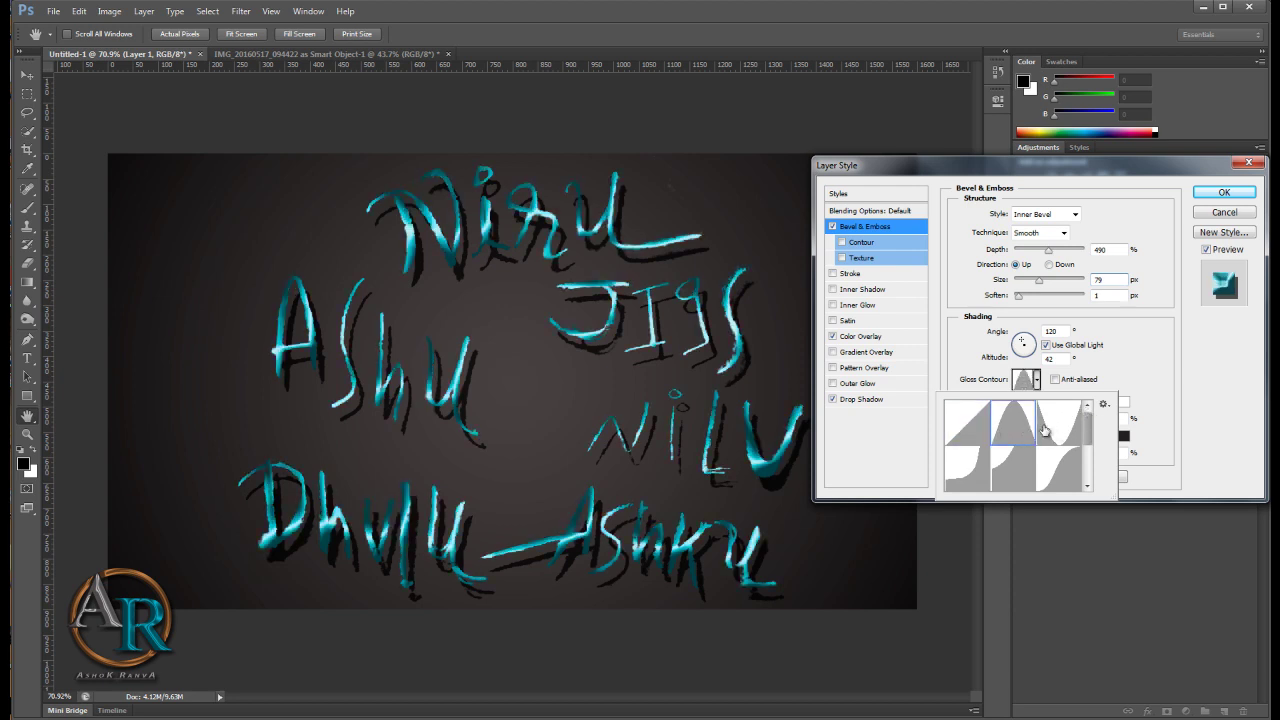
click(1059, 432)
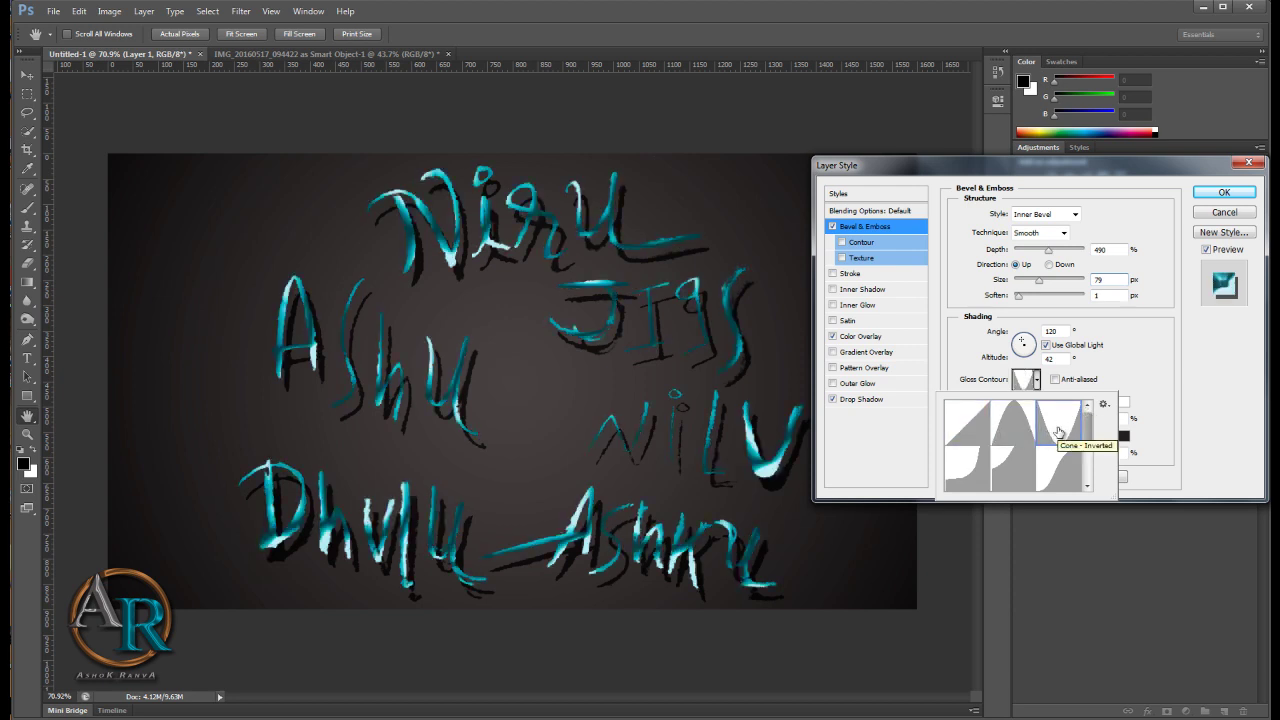
click(977, 463)
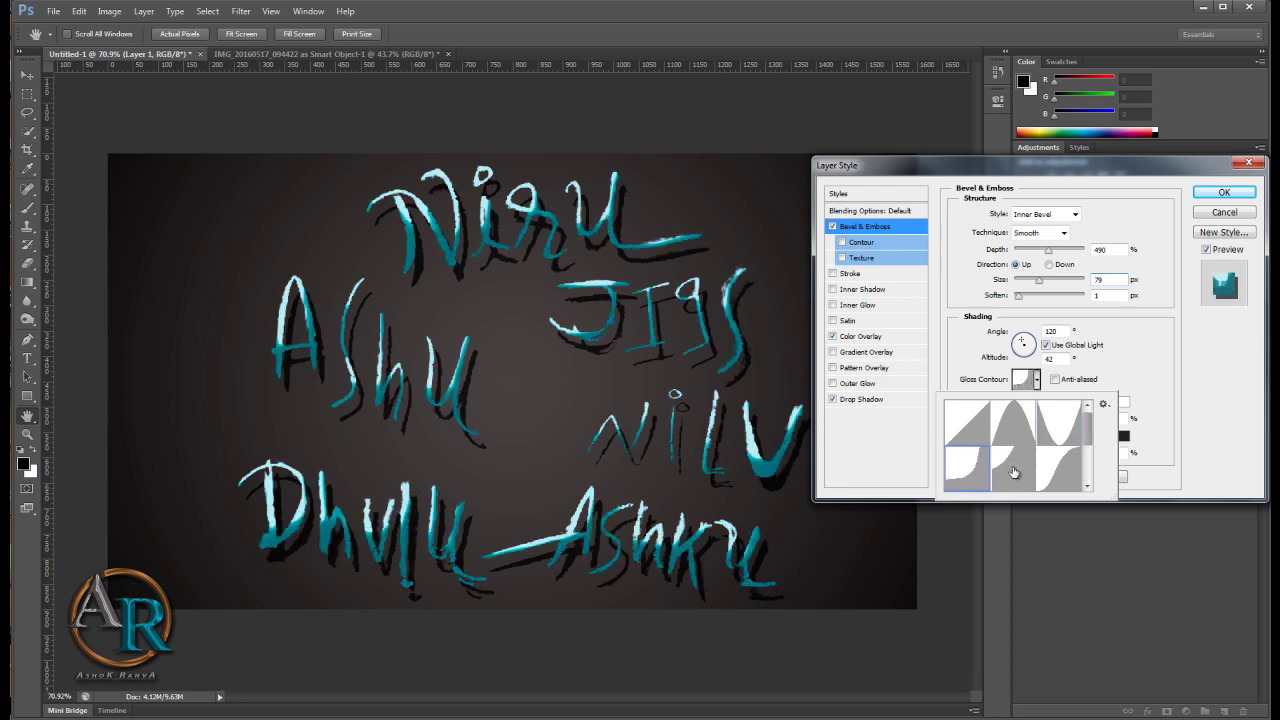
click(1014, 470)
click(1053, 472)
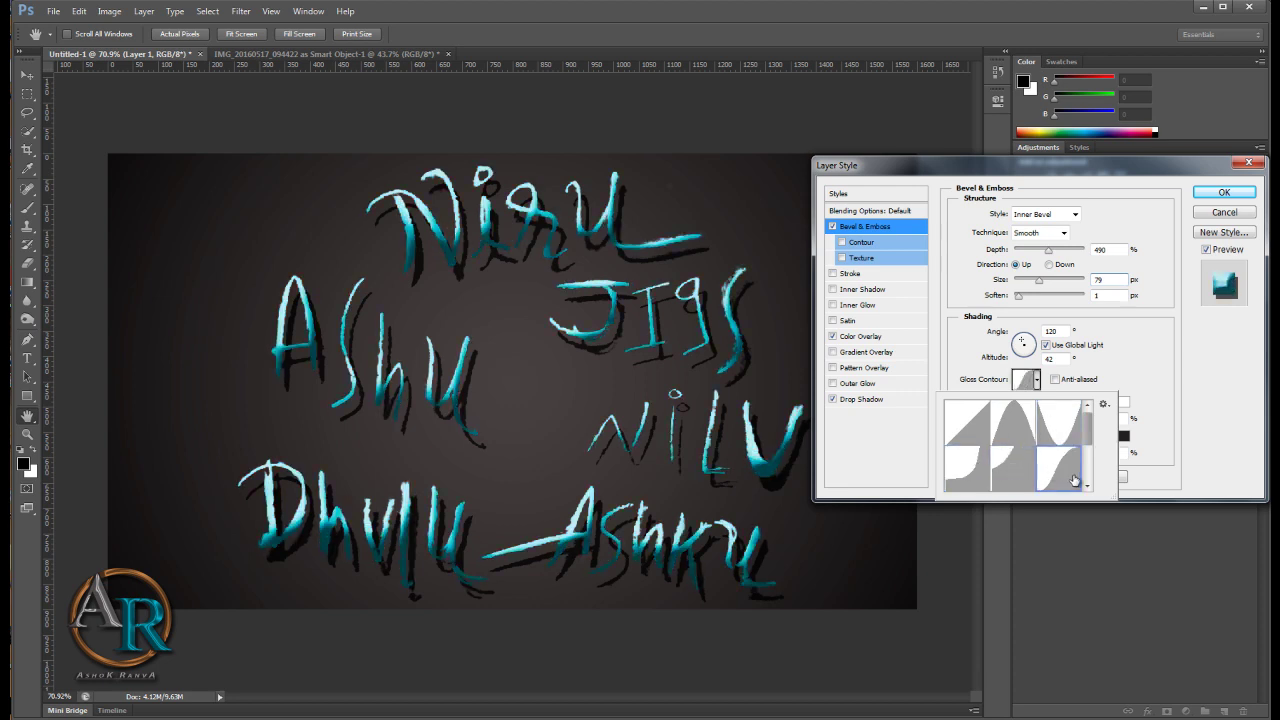
Step: Step through further gloss contour presets with the arrow keys
key(Right)
key(Right)
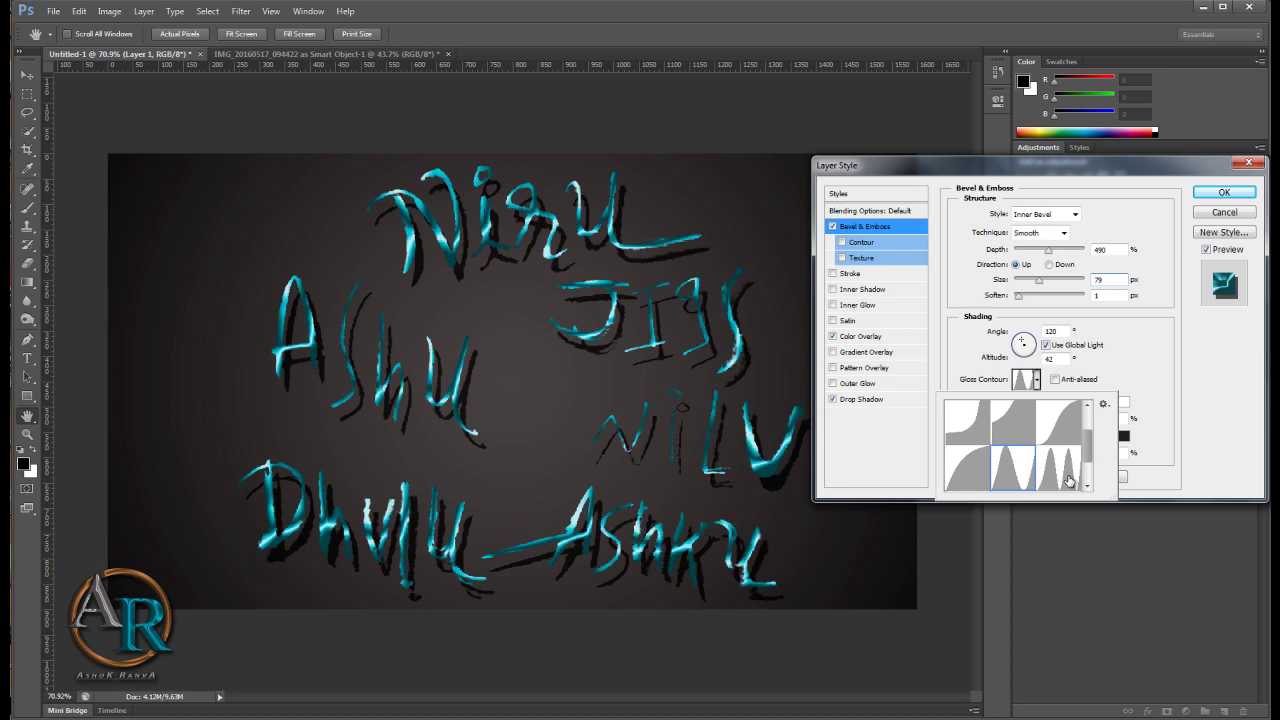
key(Right)
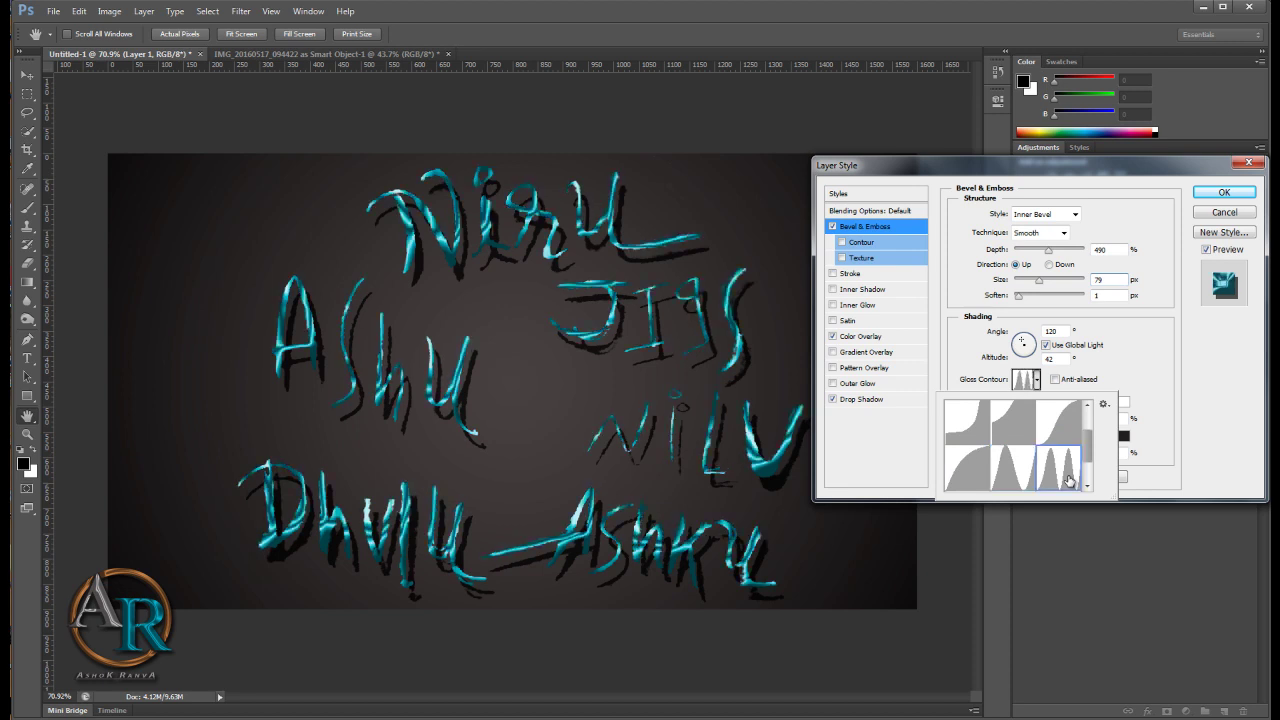
key(Right)
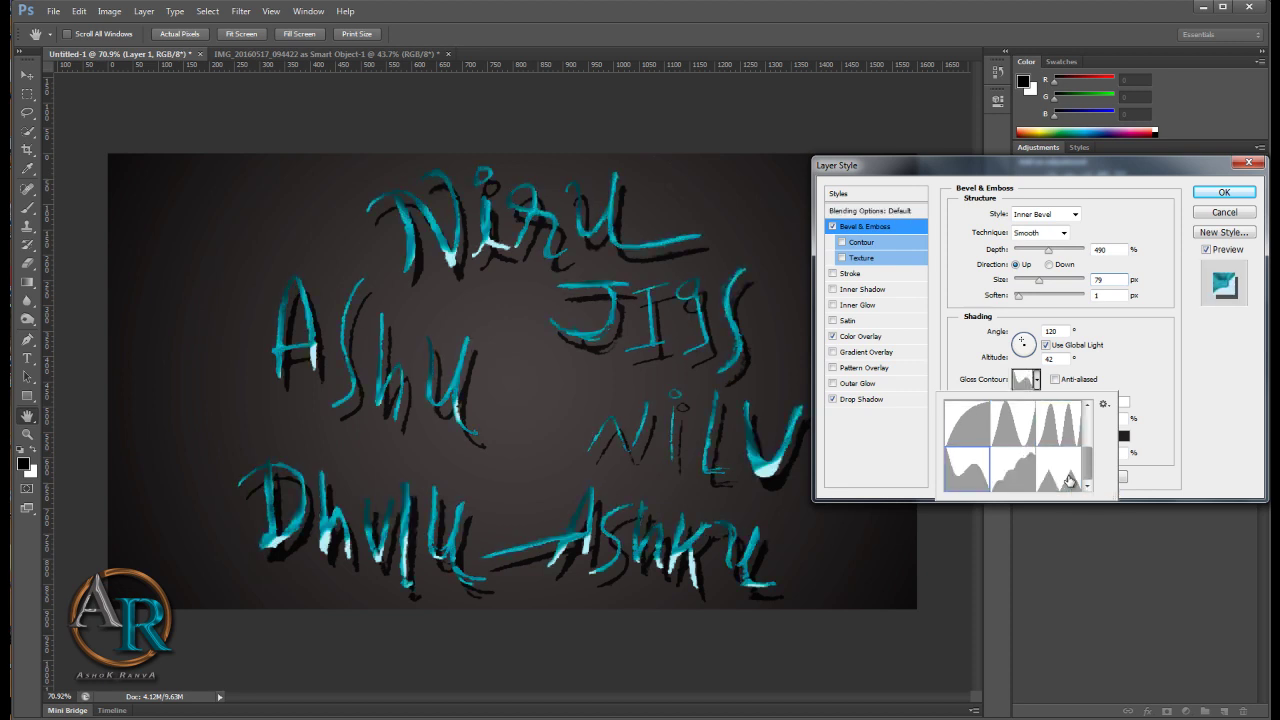
key(Right)
key(Right)
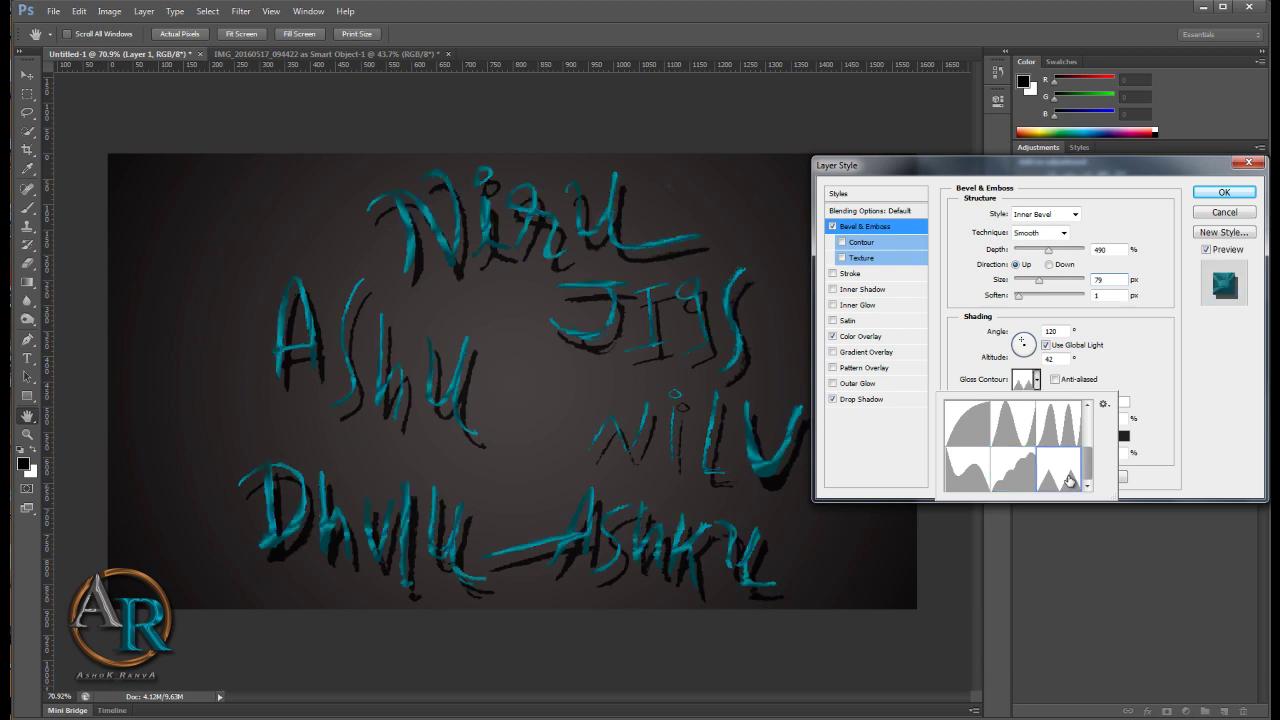
key(Right)
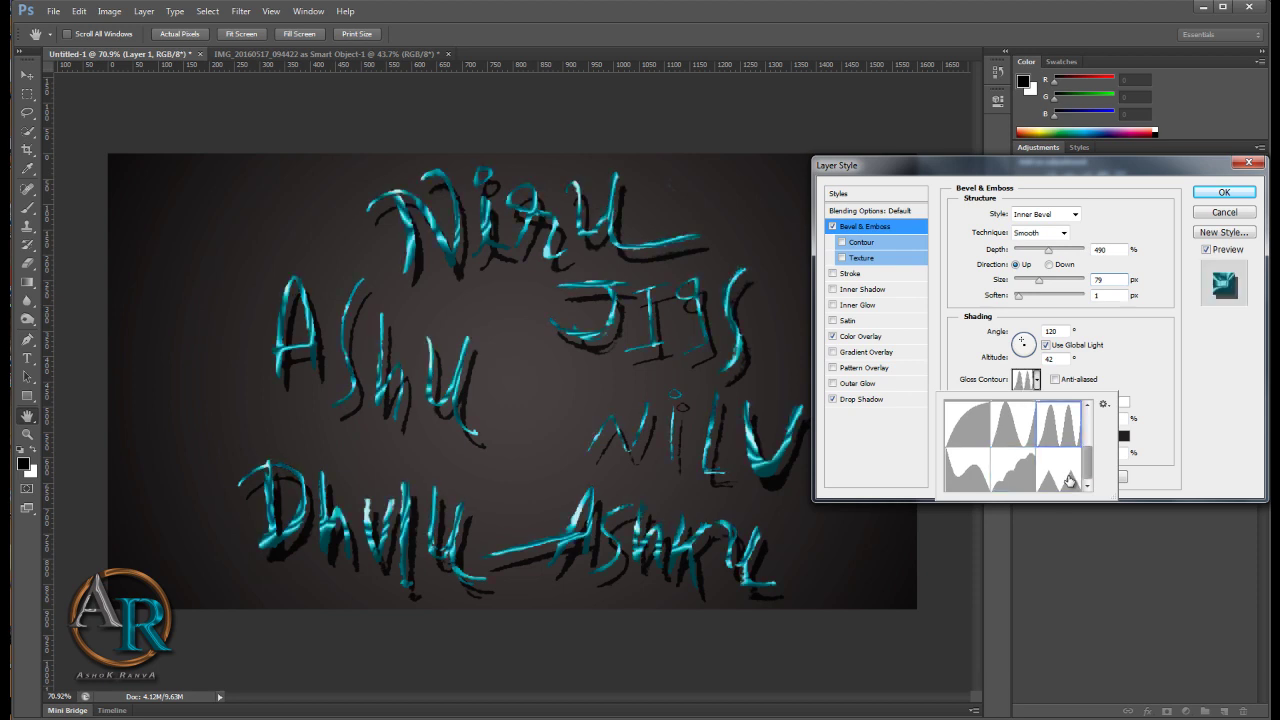
key(Right)
key(Right)
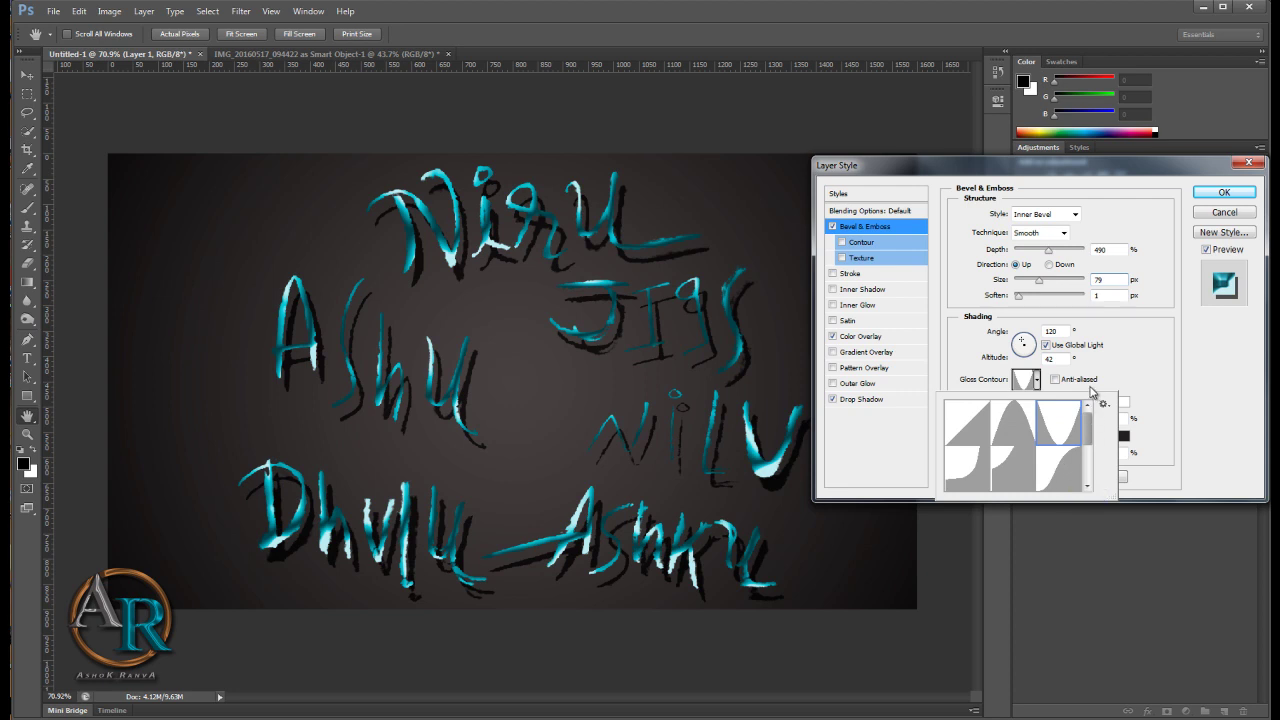
Step: Reshape the Cone - Inverted contour with two added points, then apply the style to Layer 1
click(1029, 389)
click(1028, 386)
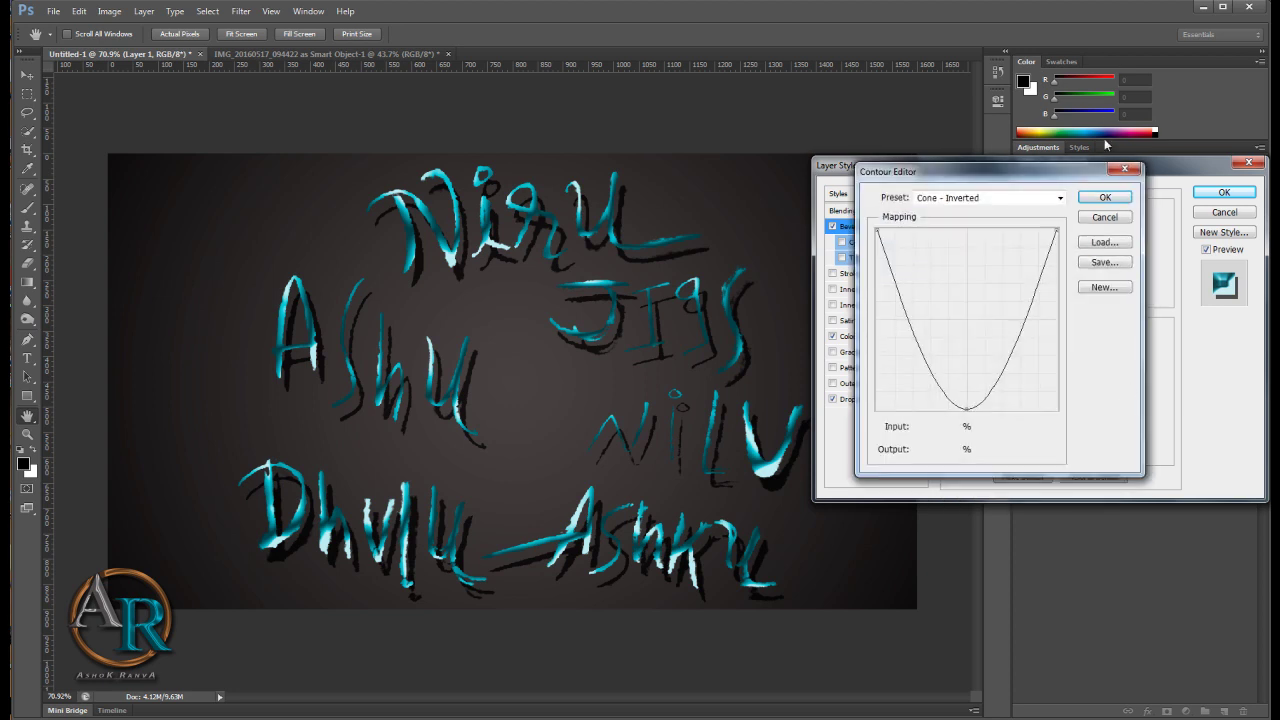
mouse_move(966, 409)
mouse_down()
mouse_move(976, 385)
mouse_move(975, 409)
mouse_up()
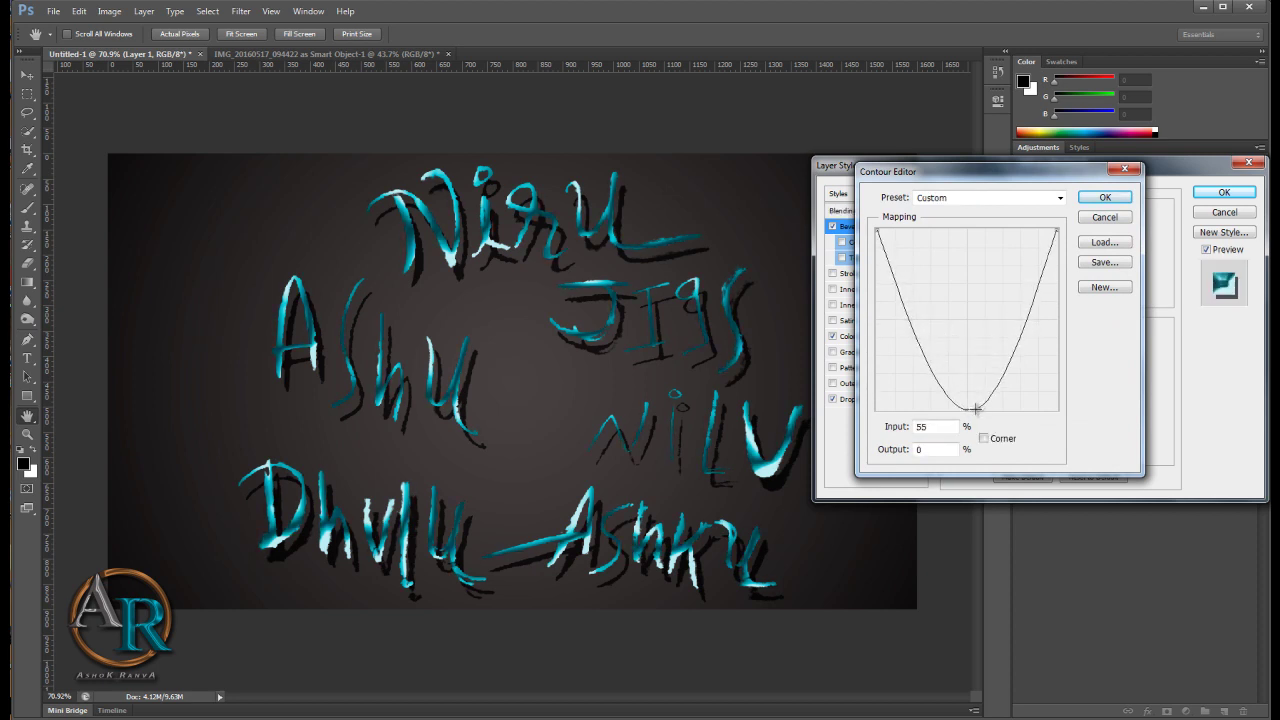
drag(910, 330, 945, 328)
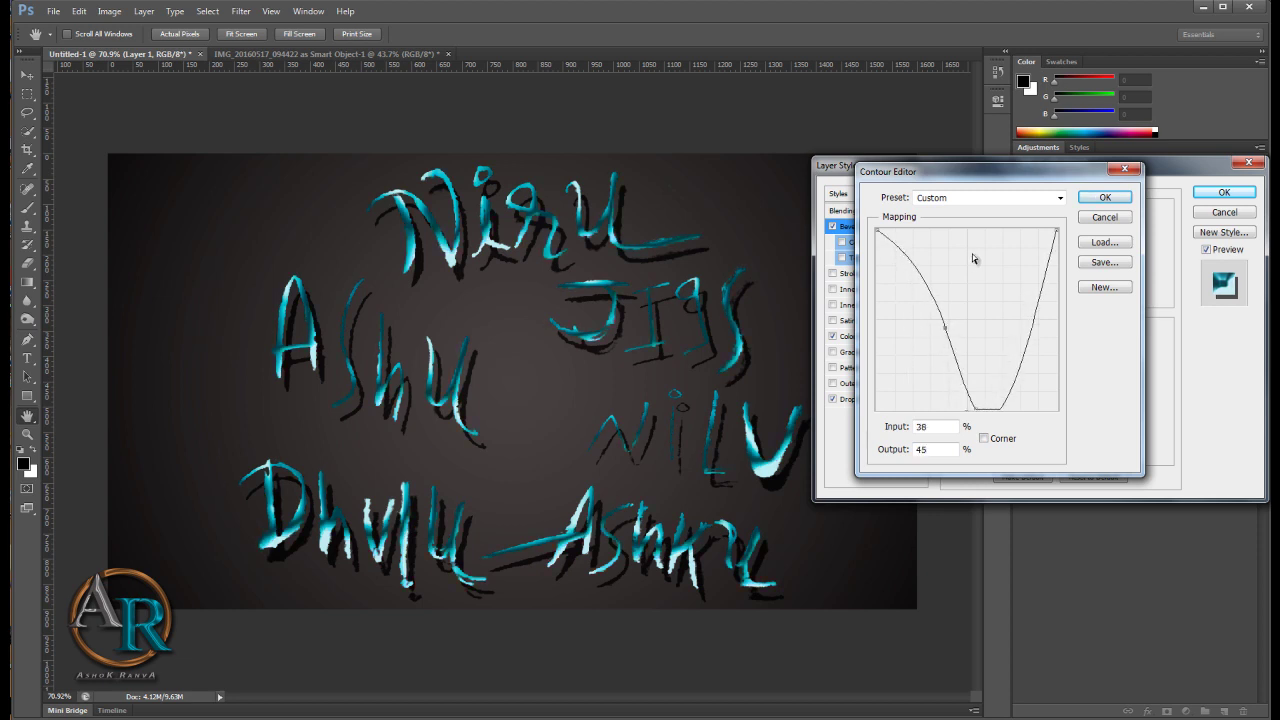
click(1105, 197)
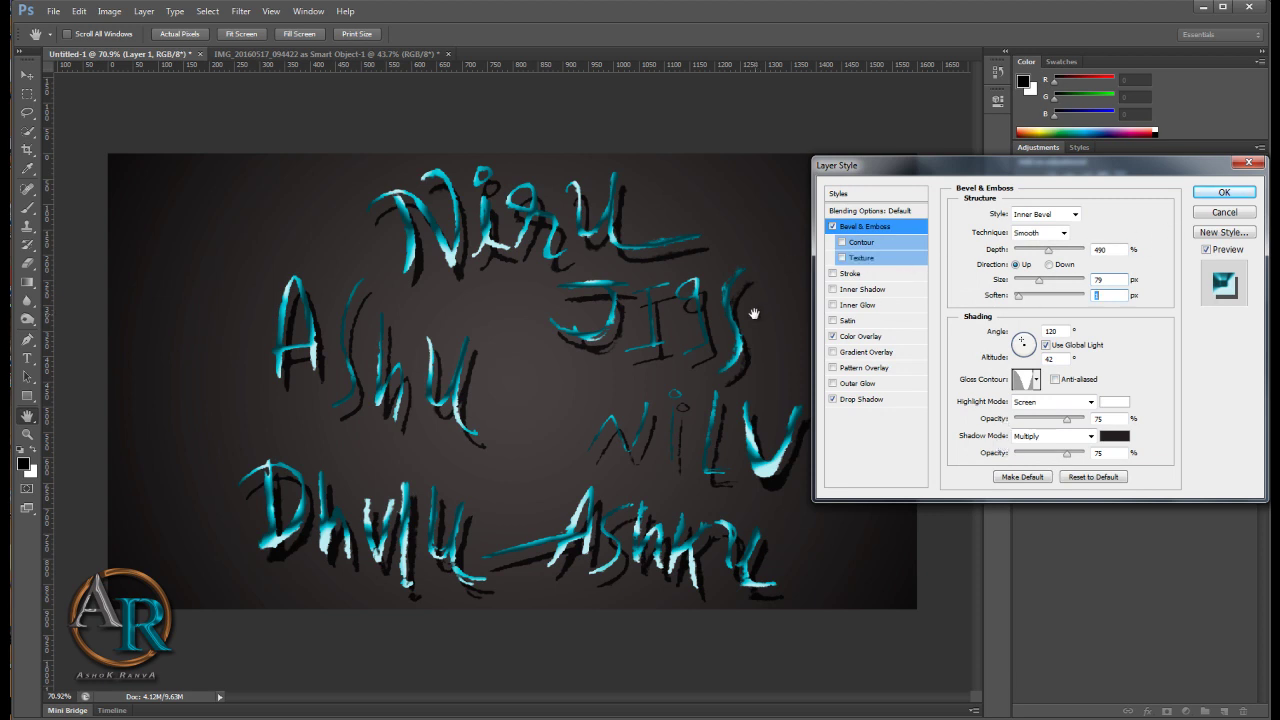
click(1208, 195)
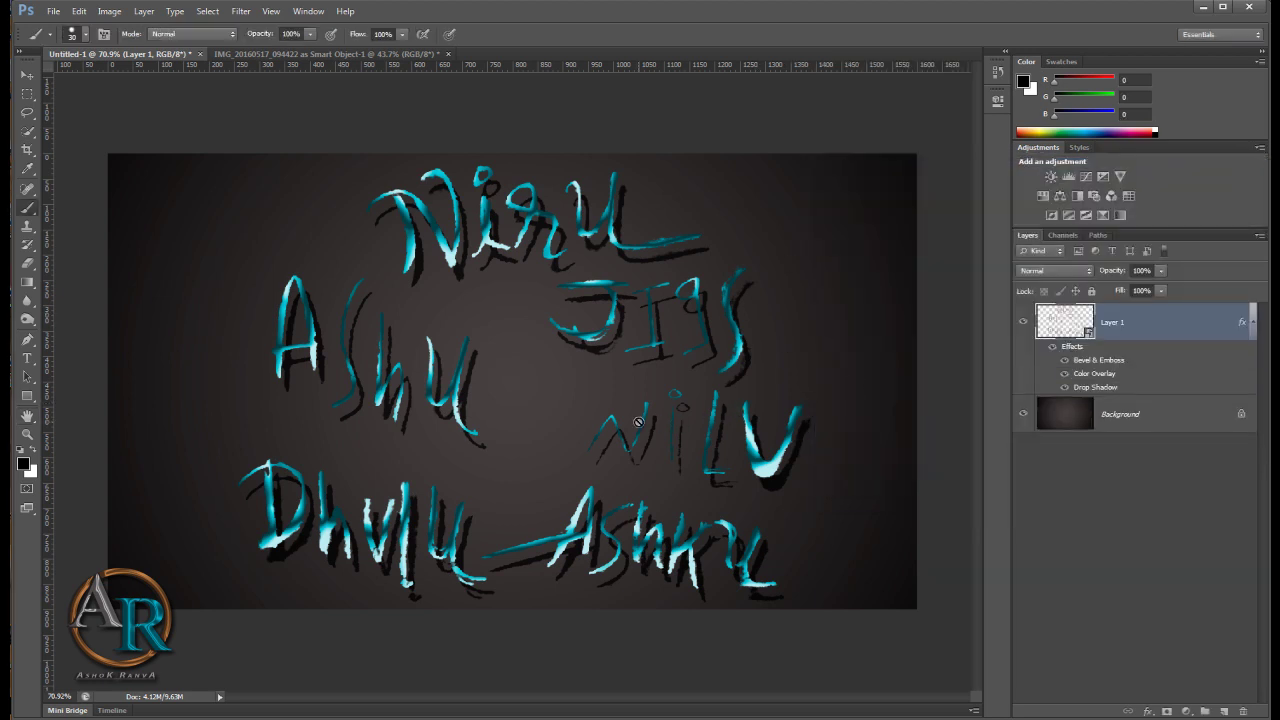